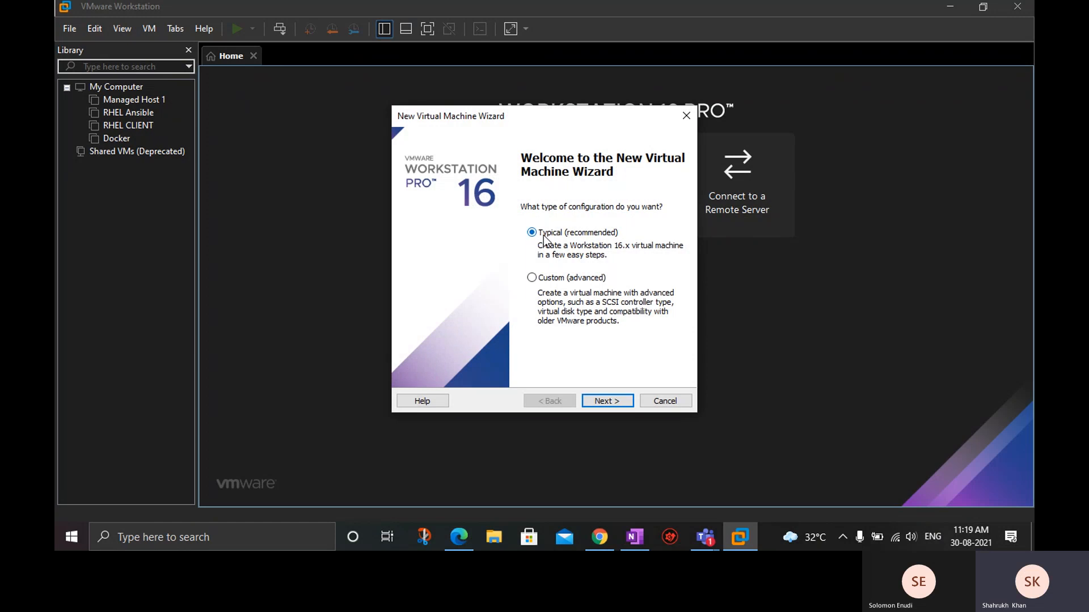
Choose a typical configuration with the operating system installed later, and set the guest to Linux, Red Hat Enterprise Linux 8 64-bit.
left_click(608, 400)
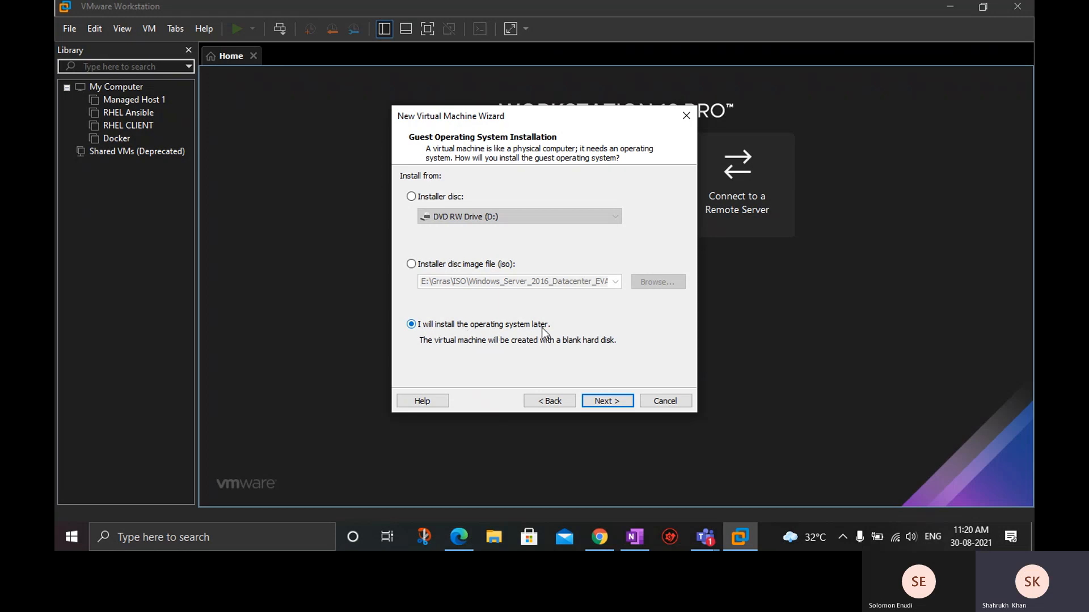
left_click(607, 401)
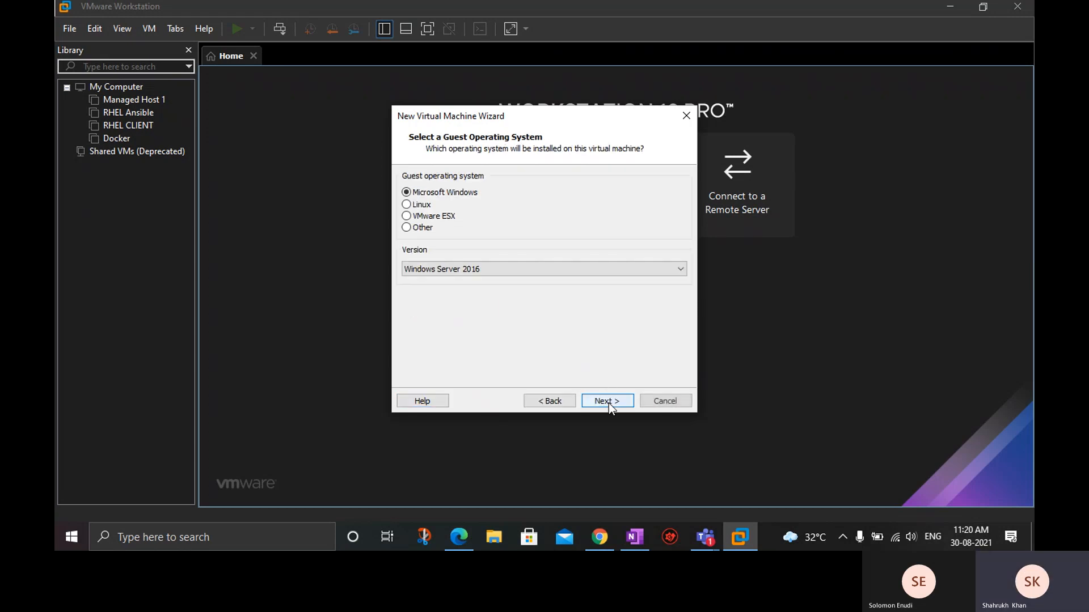
left_click(407, 205)
left_click(455, 268)
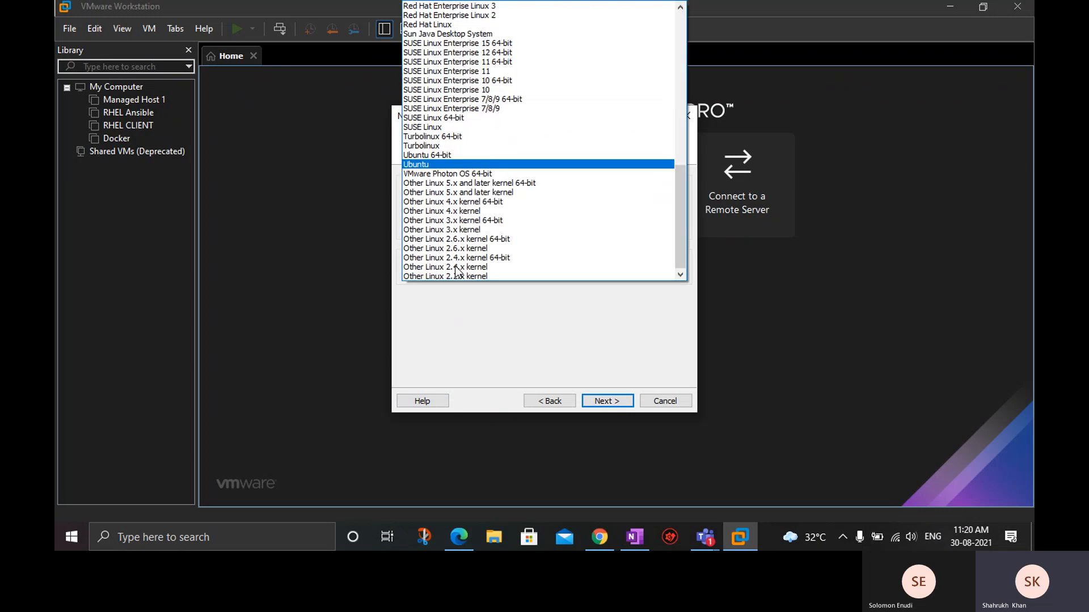
scroll(457, 271, "up", 3)
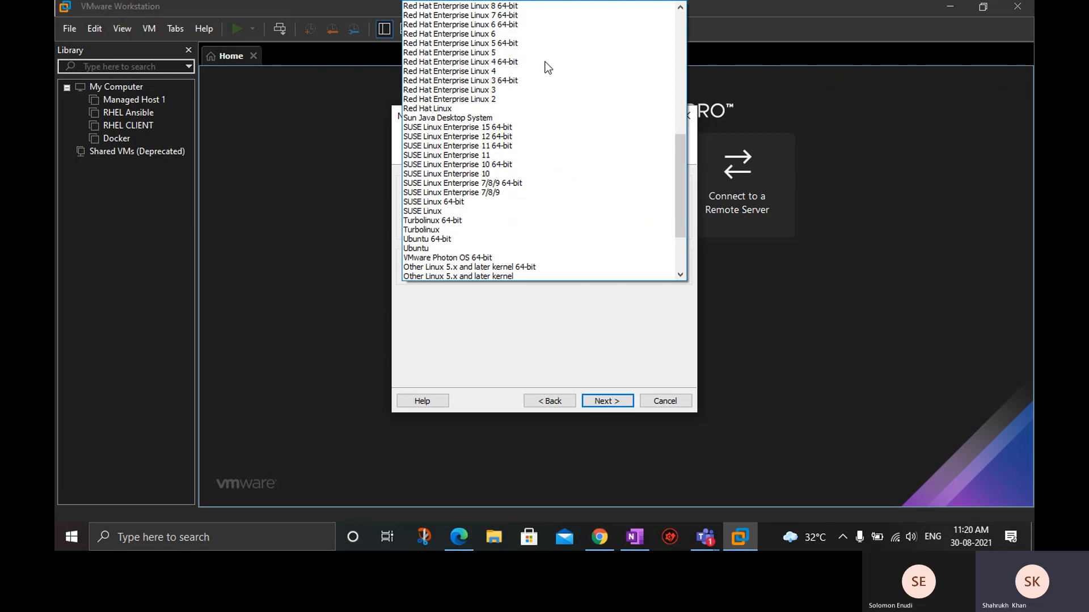
left_click(512, 6)
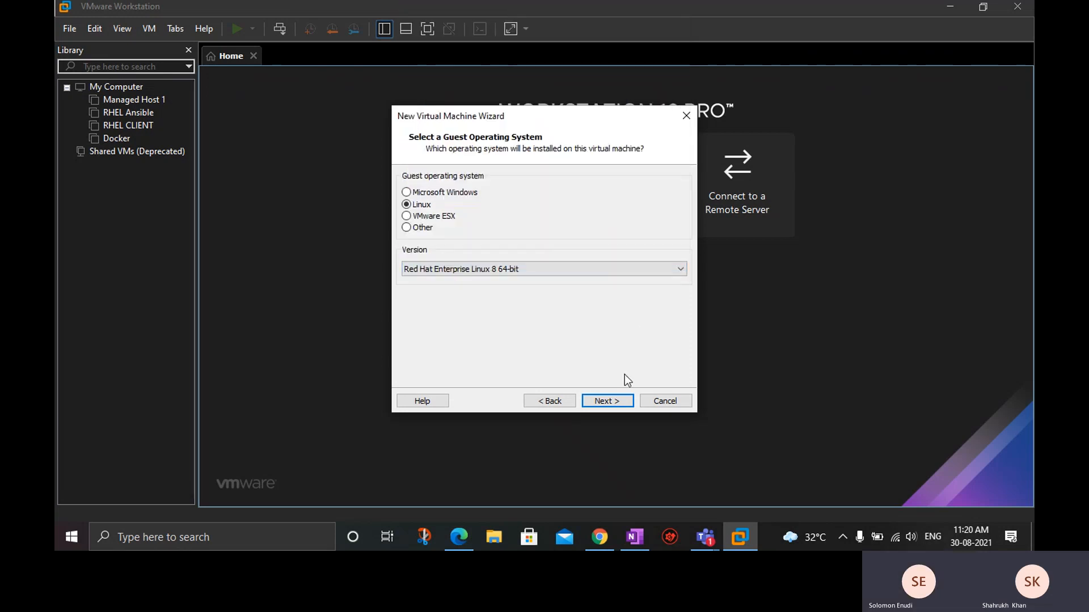
left_click(619, 401)
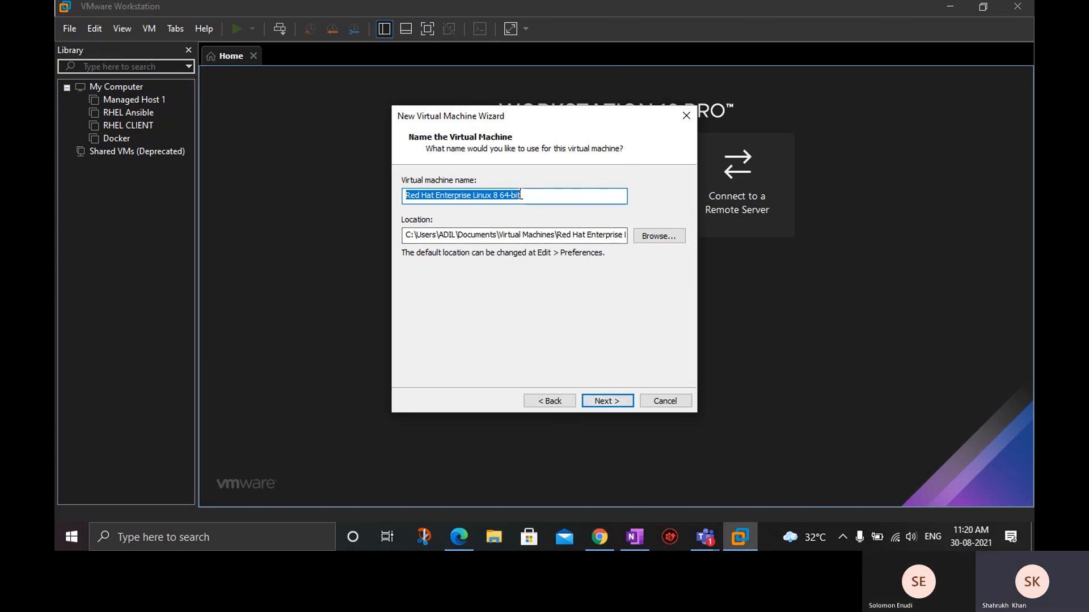
Name the virtual machine Managed Host 2.
type("Managed HOst")
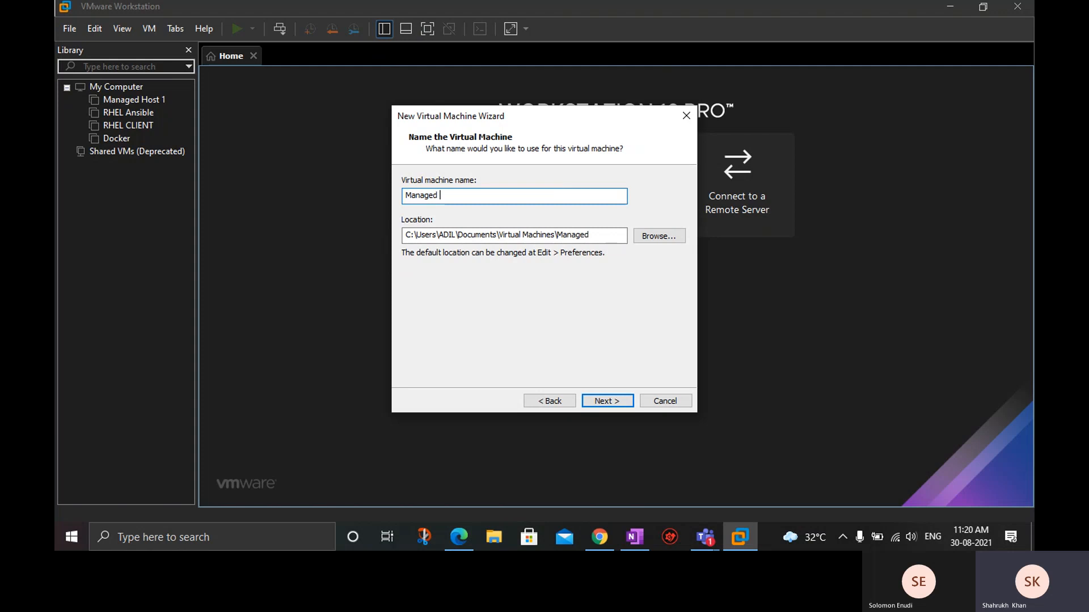
key("BackSpace")
key("BackSpace")
key("BackSpace")
type("ost 2")
Browse for the virtual machine's location and select the VMWare folder on New Volume (E:).
left_click(652, 241)
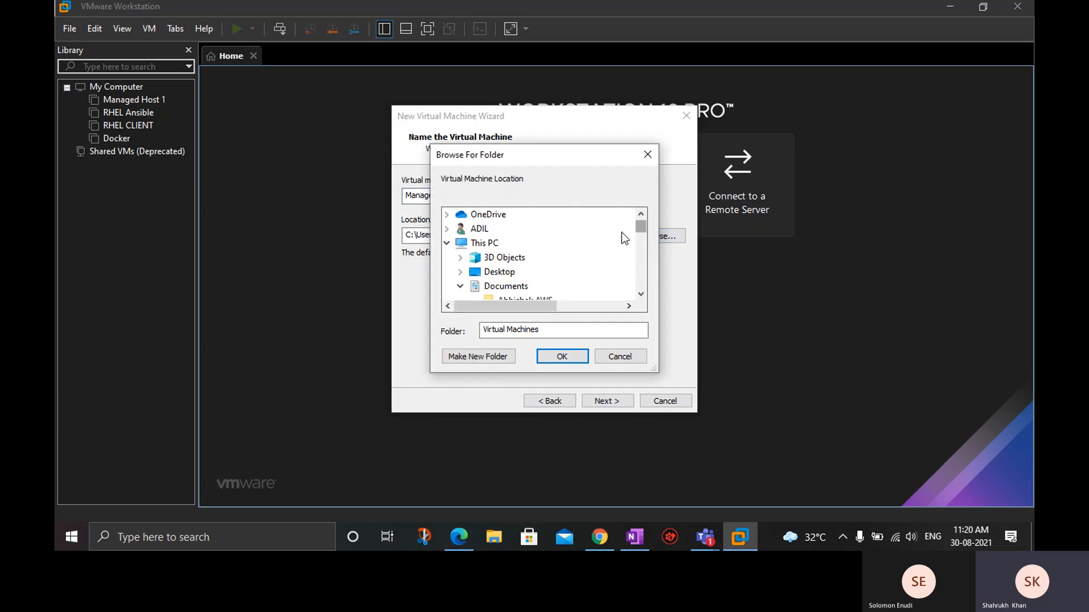
scroll(519, 267, "down", 8)
scroll(521, 273, "down", 10)
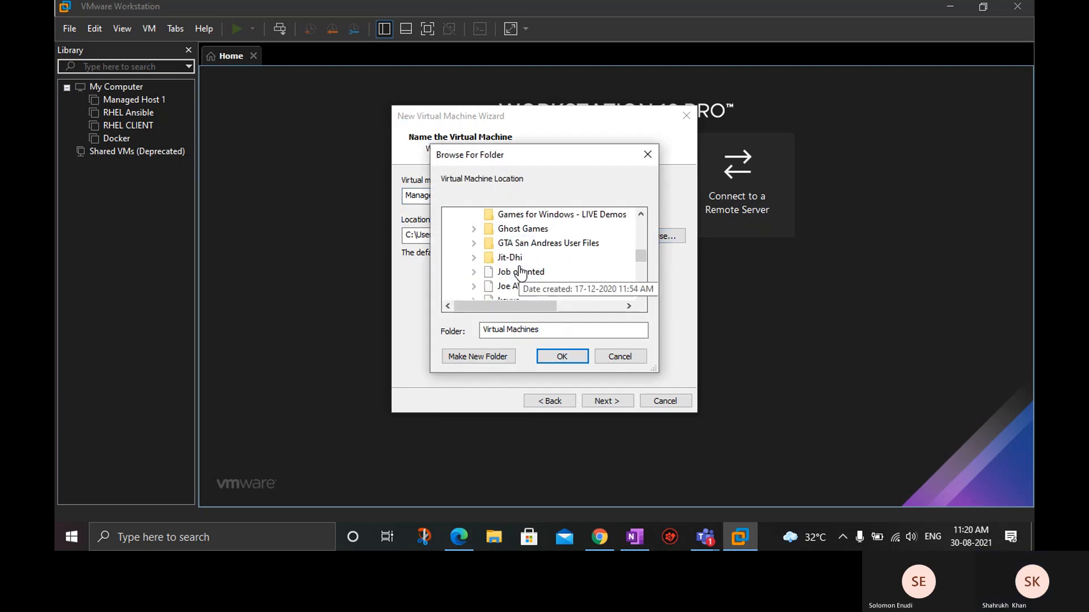
scroll(520, 274, "up", 2)
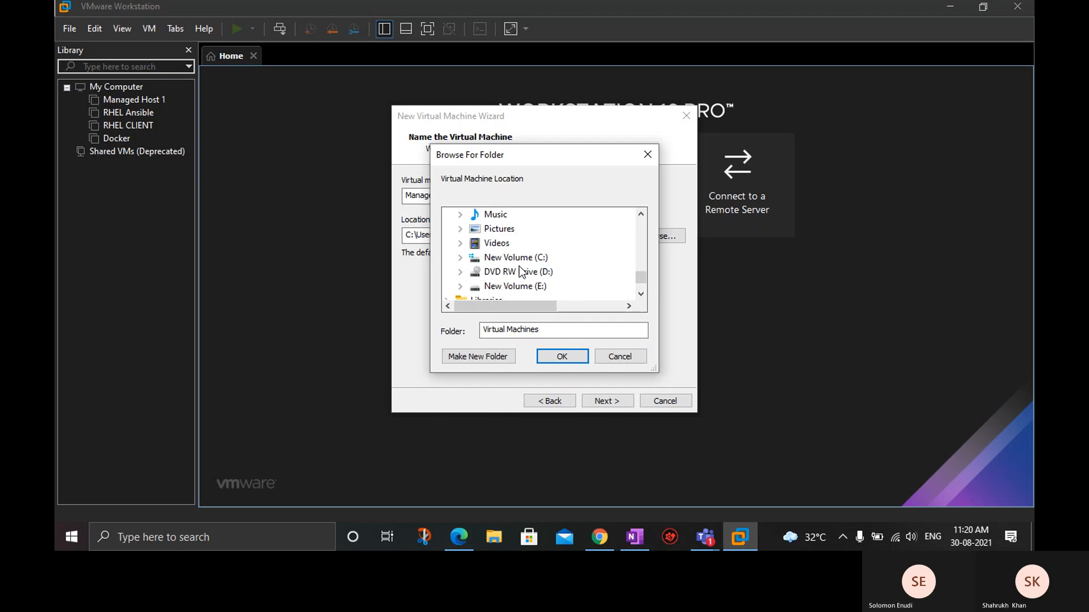
left_click(511, 285)
scroll(510, 290, "down", 3)
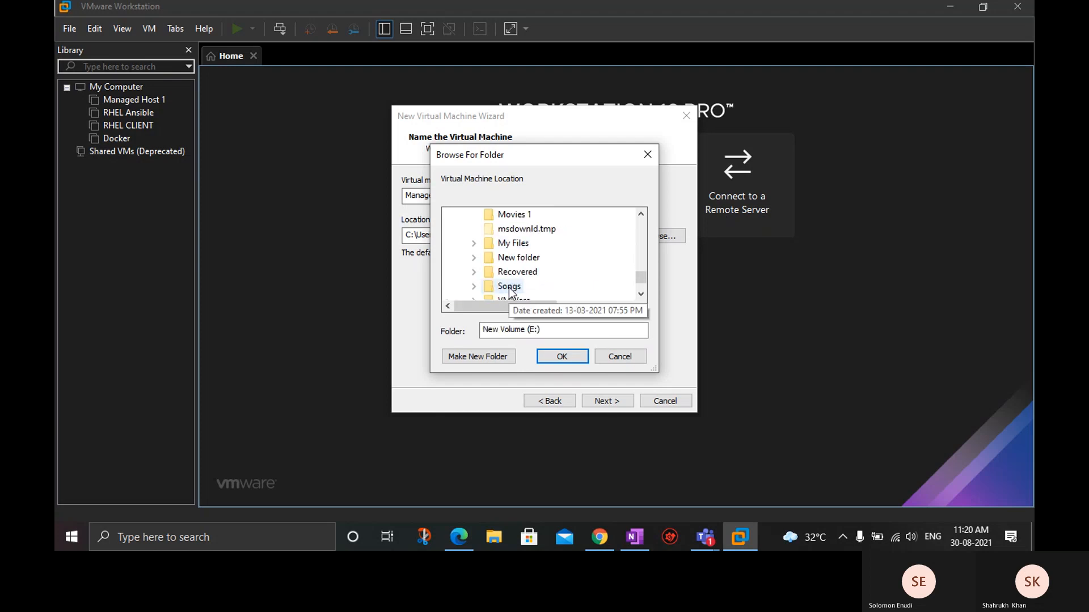
left_click(506, 258)
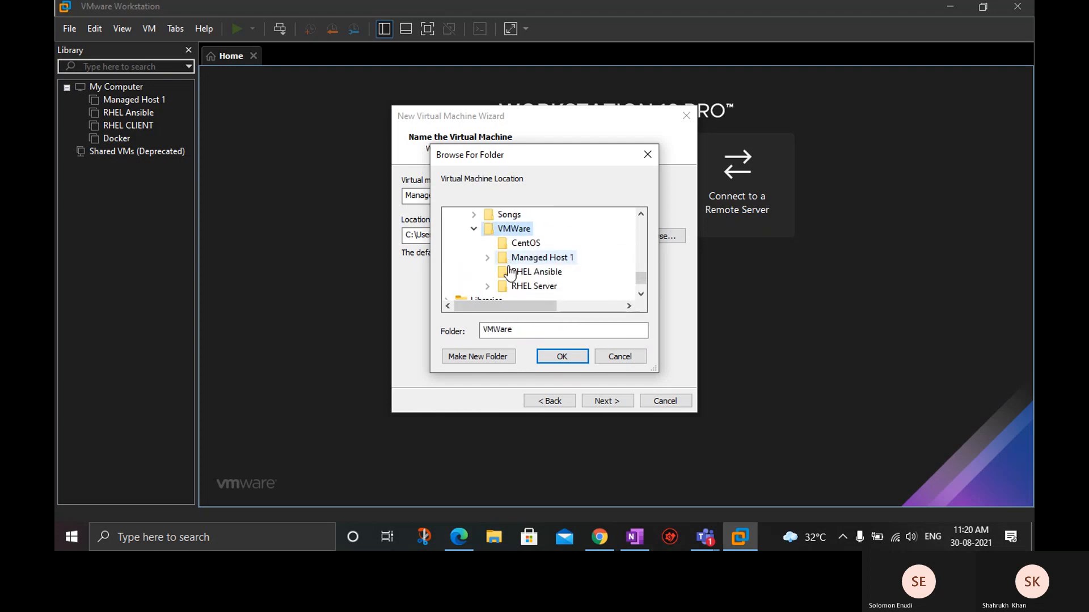
Create a folder named Managed Host 2 inside VMWare and set it as the virtual machine's location.
left_click(478, 356)
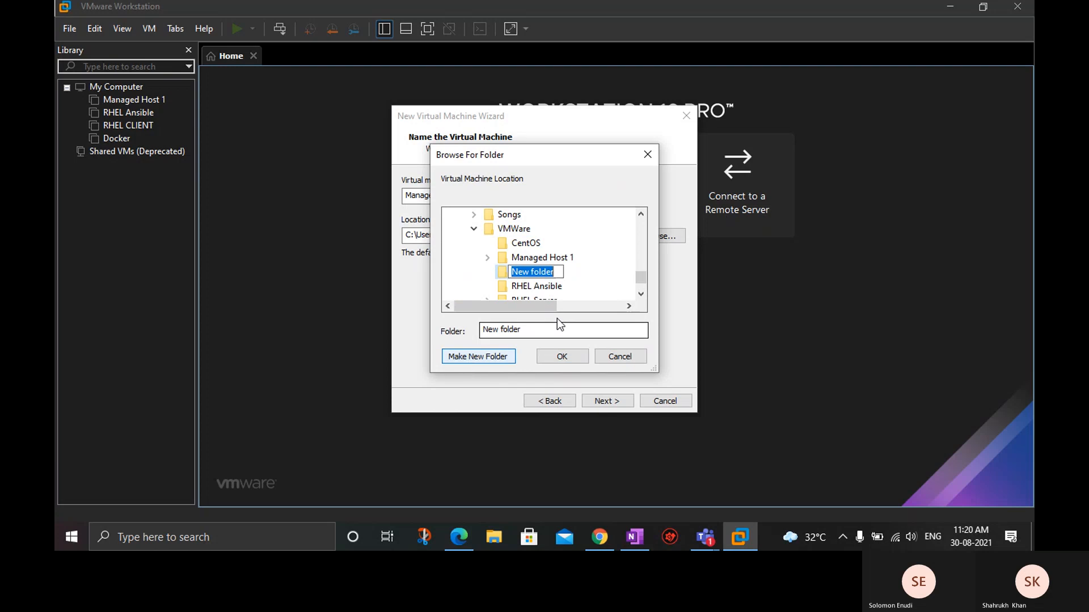
key("BackSpace")
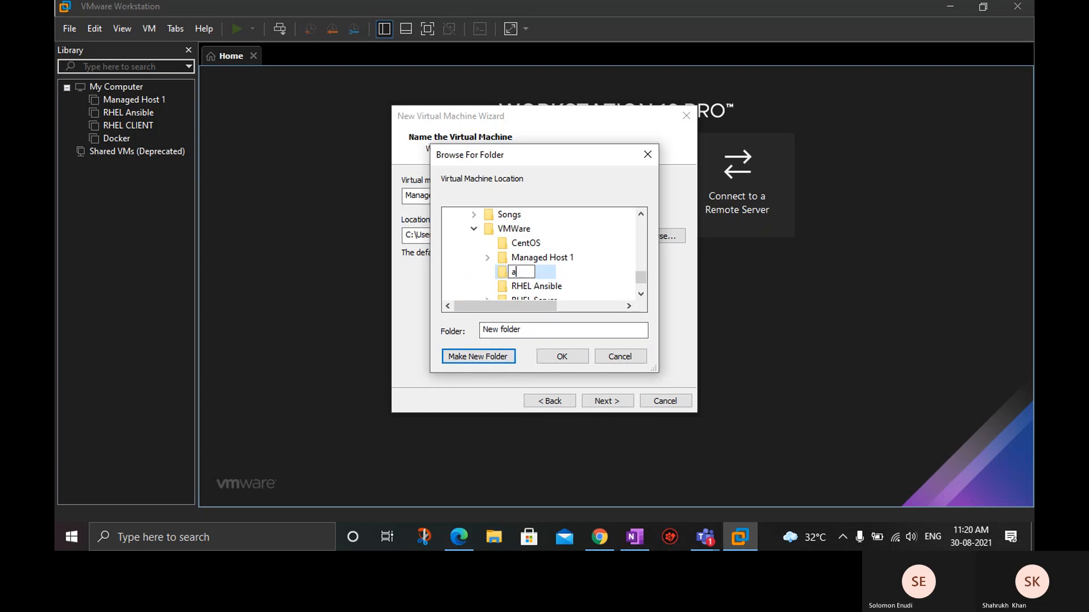
type("Managed Host 1")
key("BackSpace")
key("BackSpace")
key("BackSpace")
key("BackSpace")
key("BackSpace")
type("ist")
key("BackSpace")
key("BackSpace")
key("BackSpace")
key("BackSpace")
type("us")
key("BackSpace")
key("BackSpace")
type("ost 2")
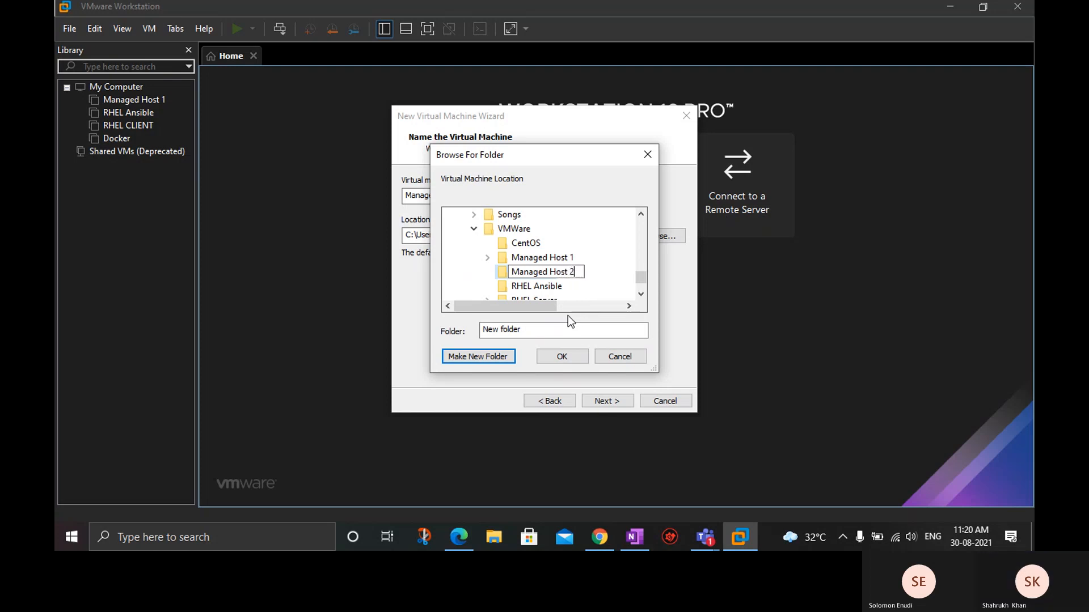
left_click(569, 362)
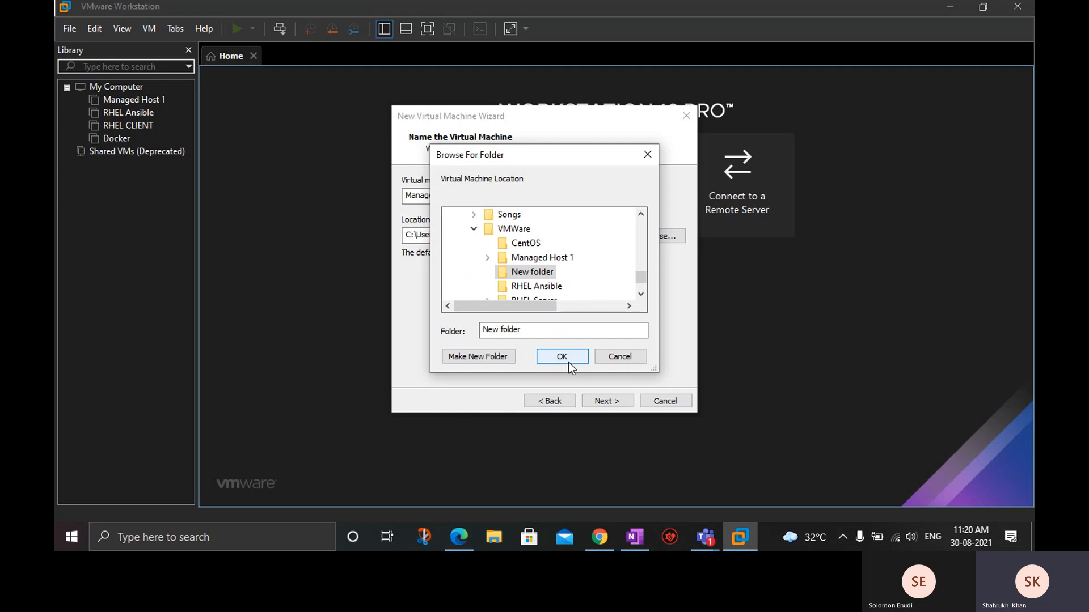
left_click(568, 362)
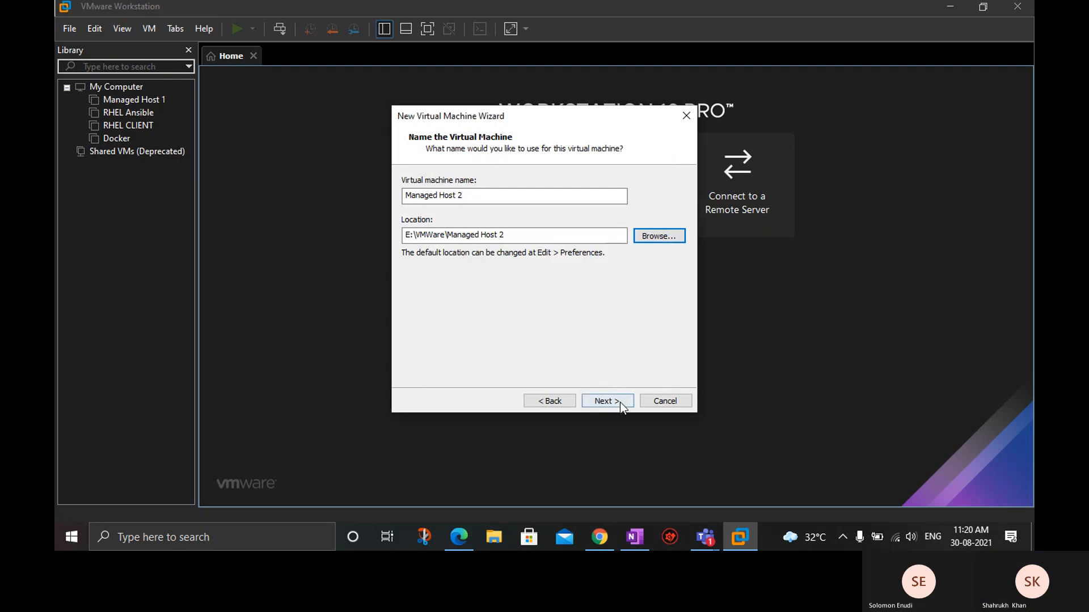
Keep the 20 GB maximum disk size split into multiple files, and open the new machine's hardware customization.
left_click(601, 401)
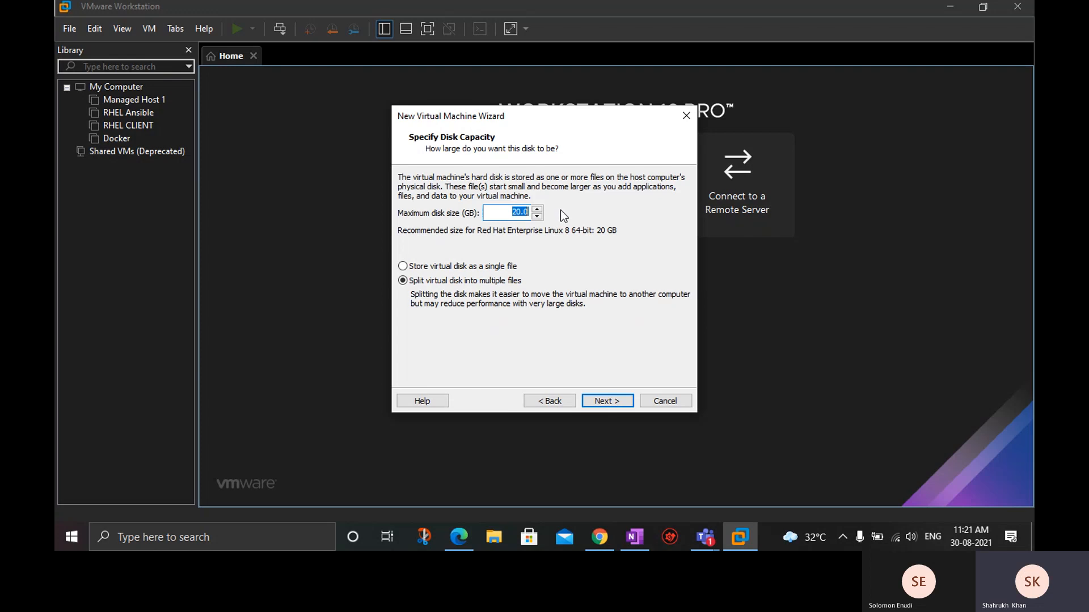
left_click(606, 402)
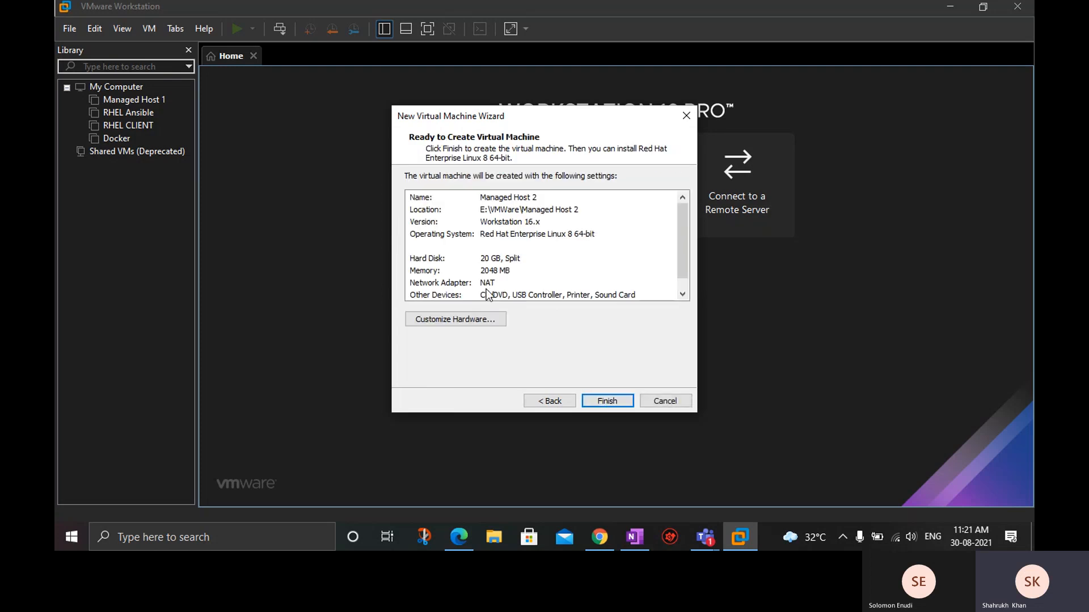
left_click(461, 319)
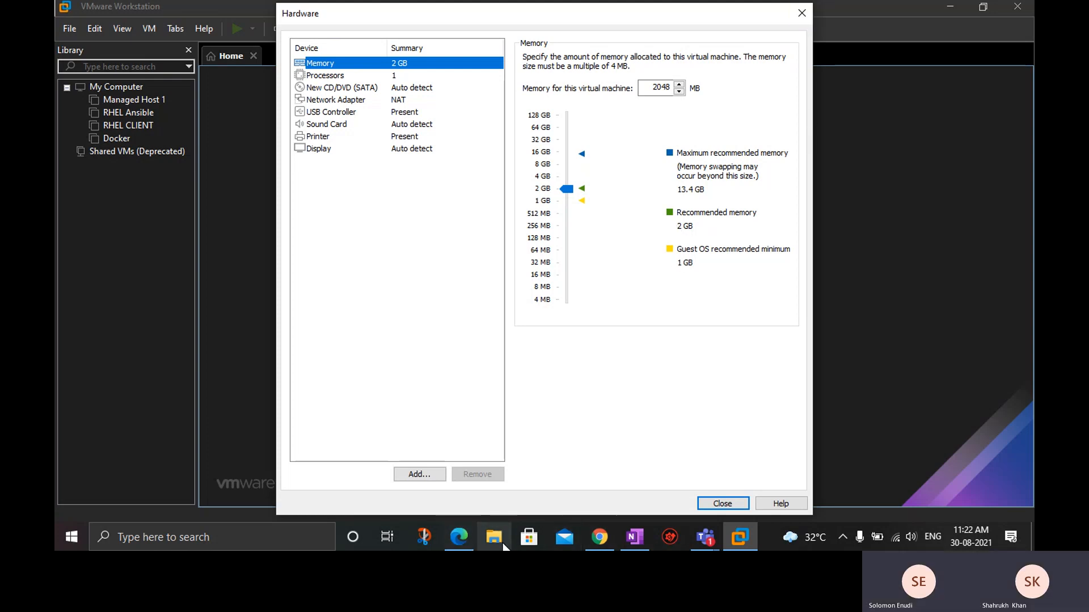
Switch to File Explorer, check the host computer's processor and installed memory in the system properties, and close both windows.
left_click(494, 538)
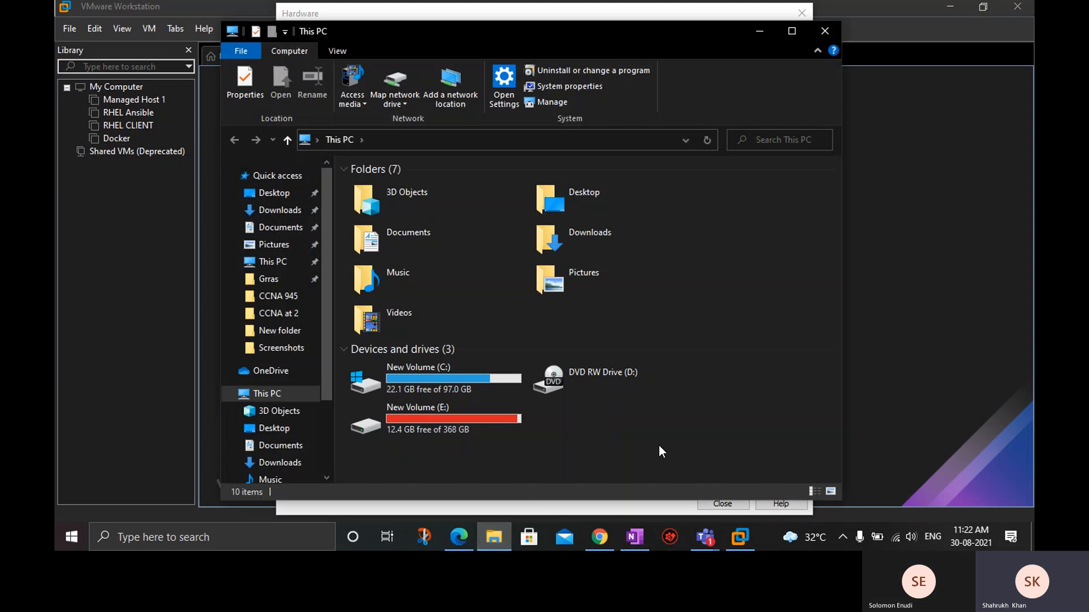
right_click(659, 444)
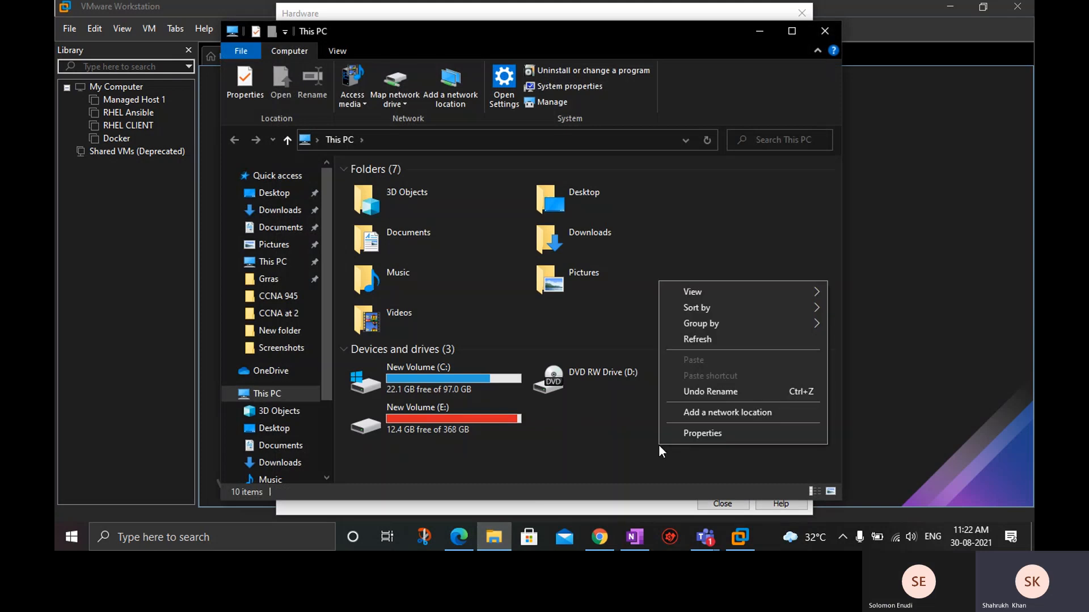
left_click(695, 434)
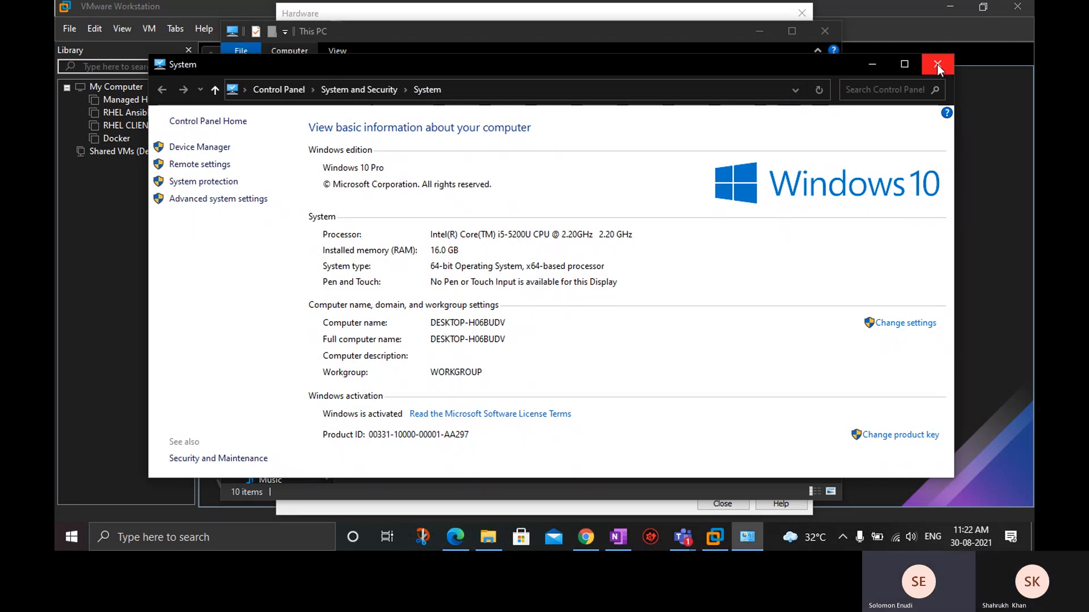
left_click(937, 64)
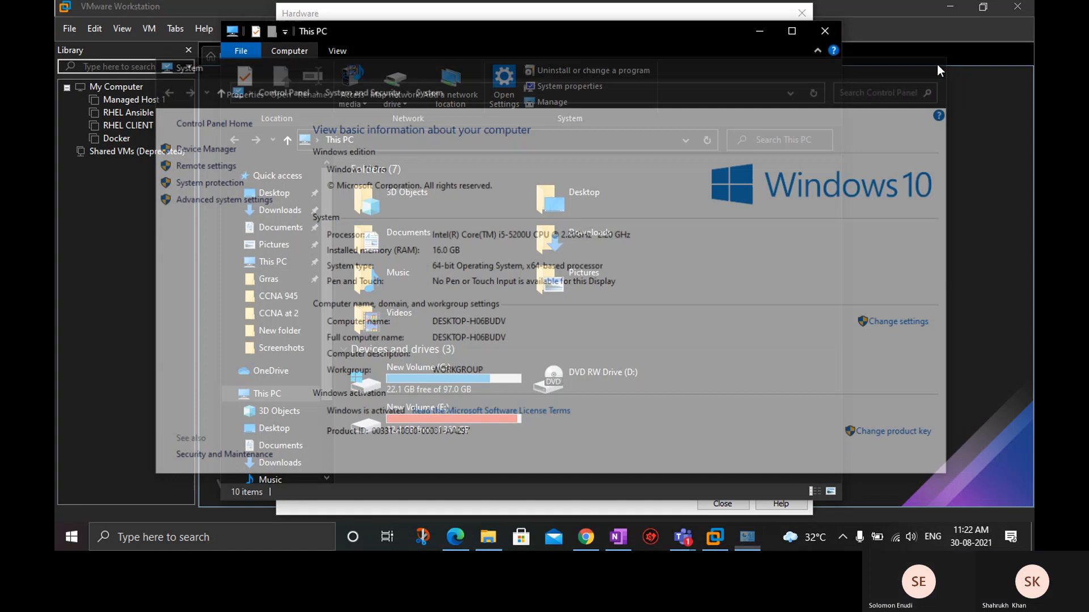
left_click(835, 25)
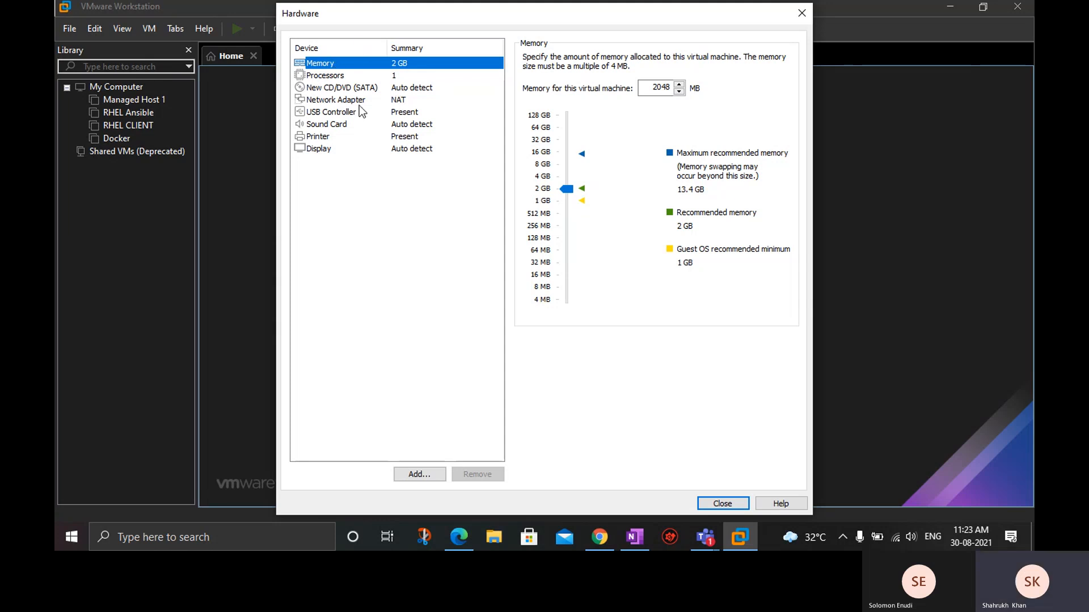
Set the virtual CD/DVD drive to use the ISO image rhel-8.3-x86_64-dvd_2 from the Grras\ISO folder.
left_click(321, 91)
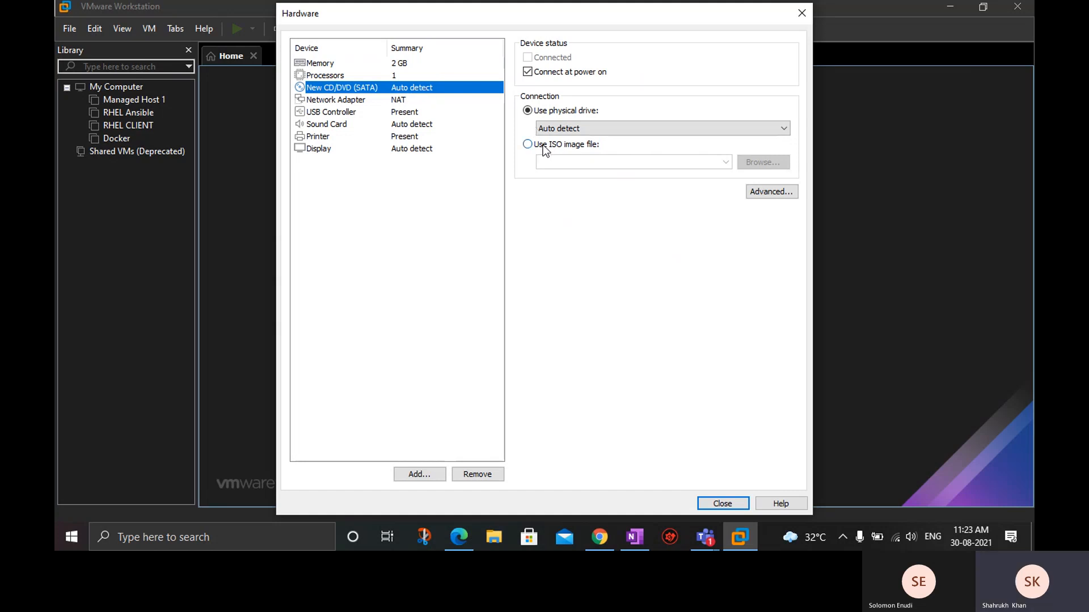
left_click(580, 148)
left_click(747, 161)
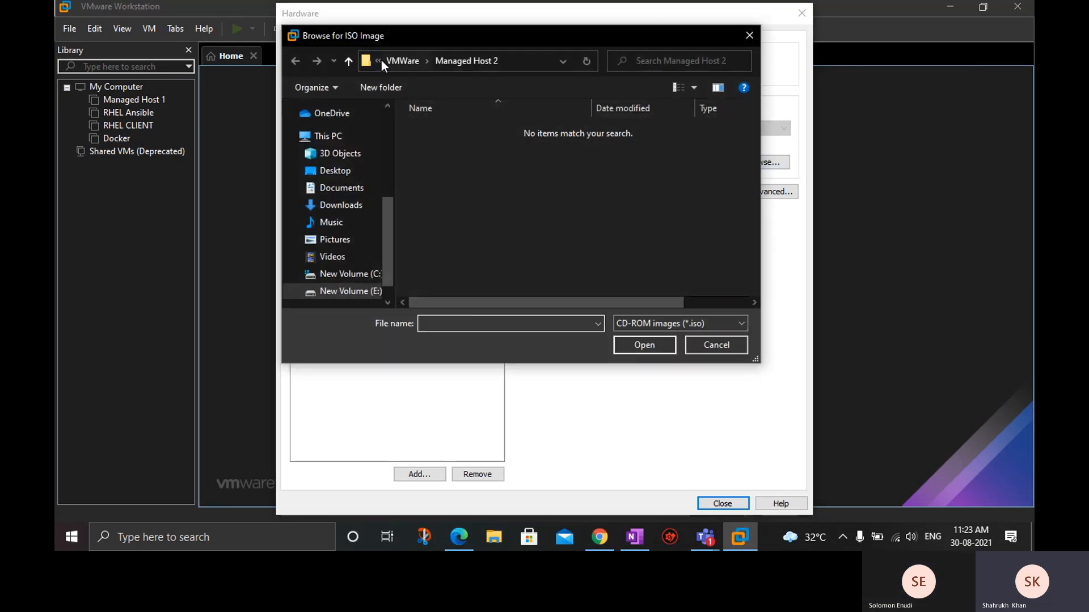
scroll(343, 211, "up", 5)
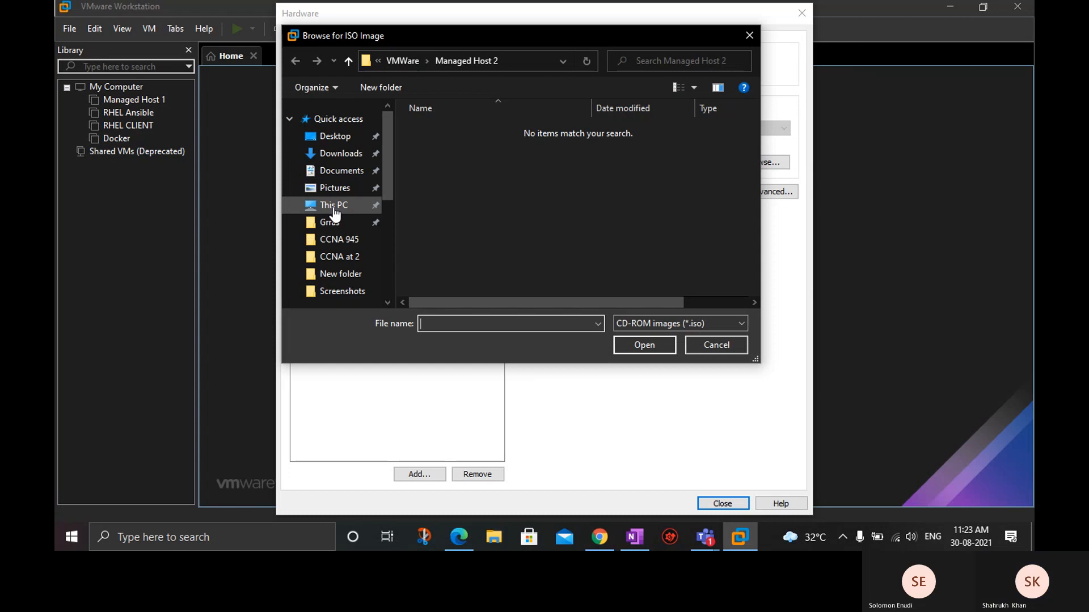
left_click(332, 224)
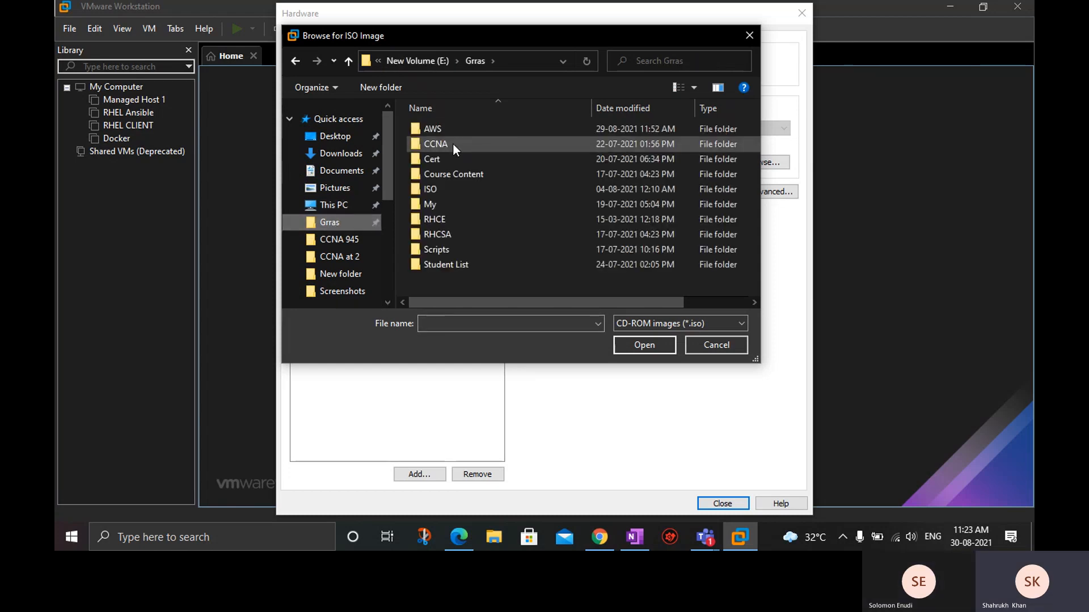
double_click(428, 196)
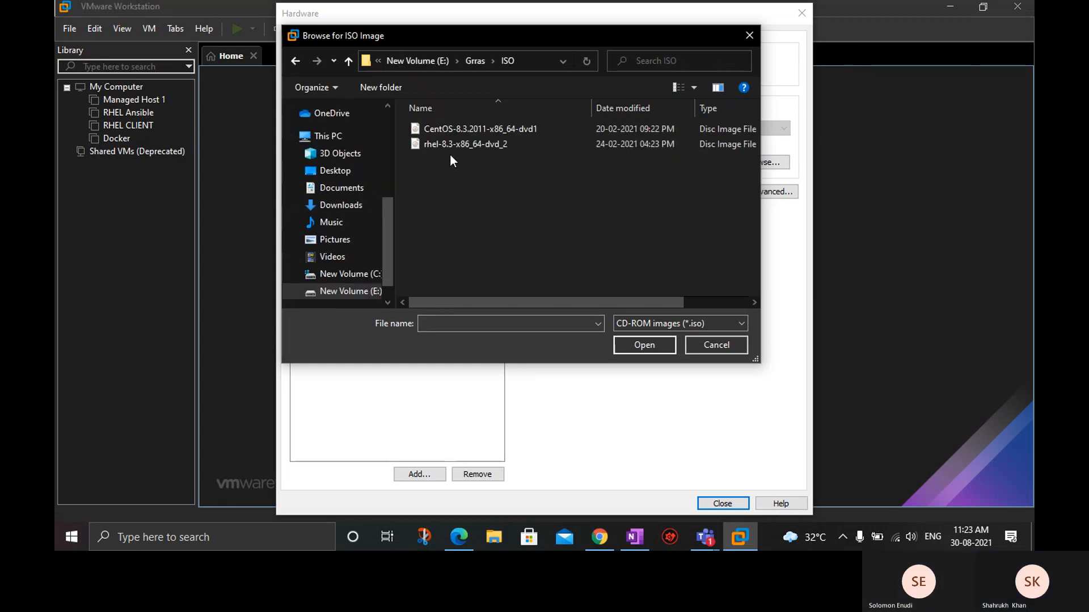
left_click(438, 143)
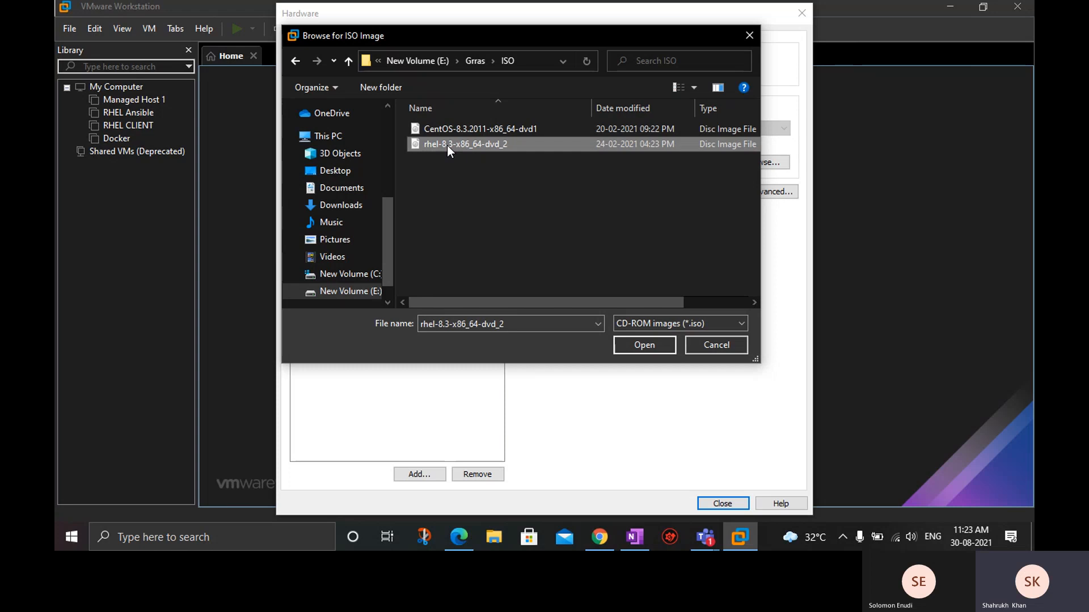
left_click(633, 346)
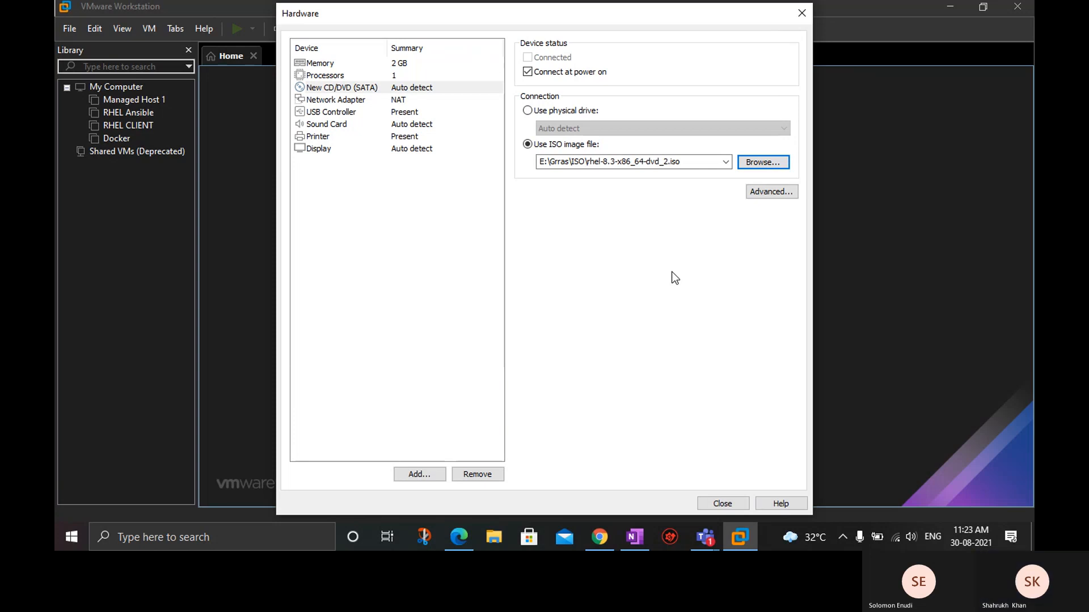
Set the network adapter's connection to Bridged, connected directly to the physical network.
left_click(326, 103)
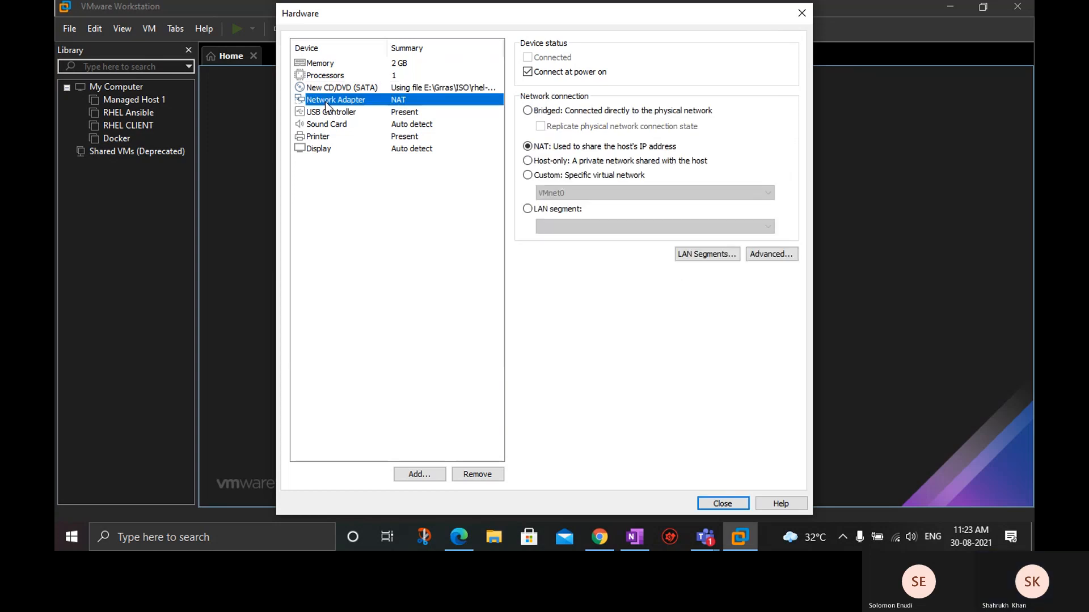
left_click(581, 114)
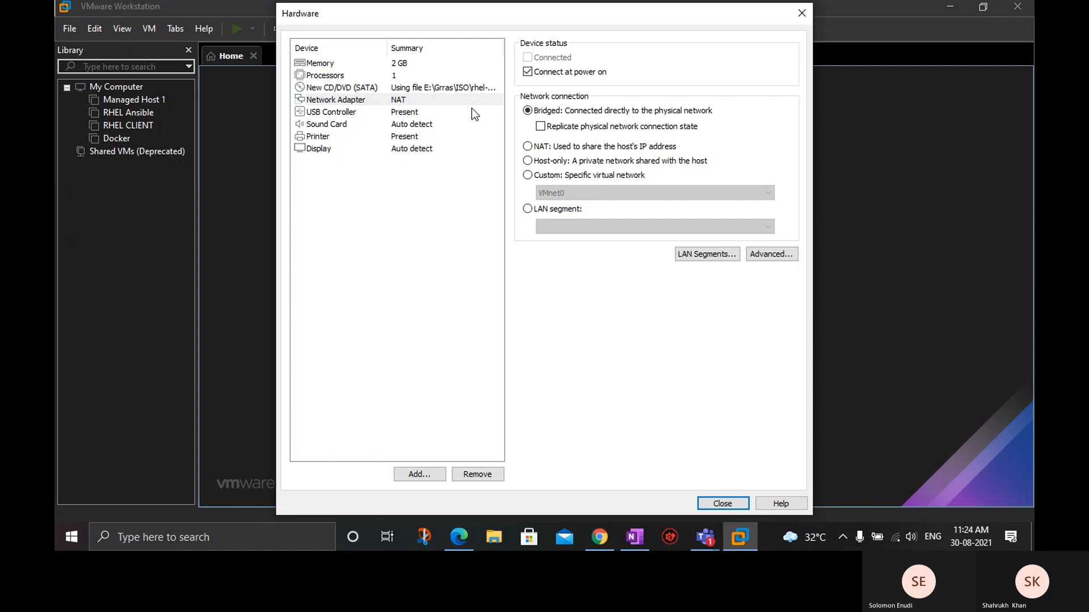
Configure the USB controller to show all USB input devices and use USB 3.1 compatibility.
left_click(429, 112)
left_click(567, 75)
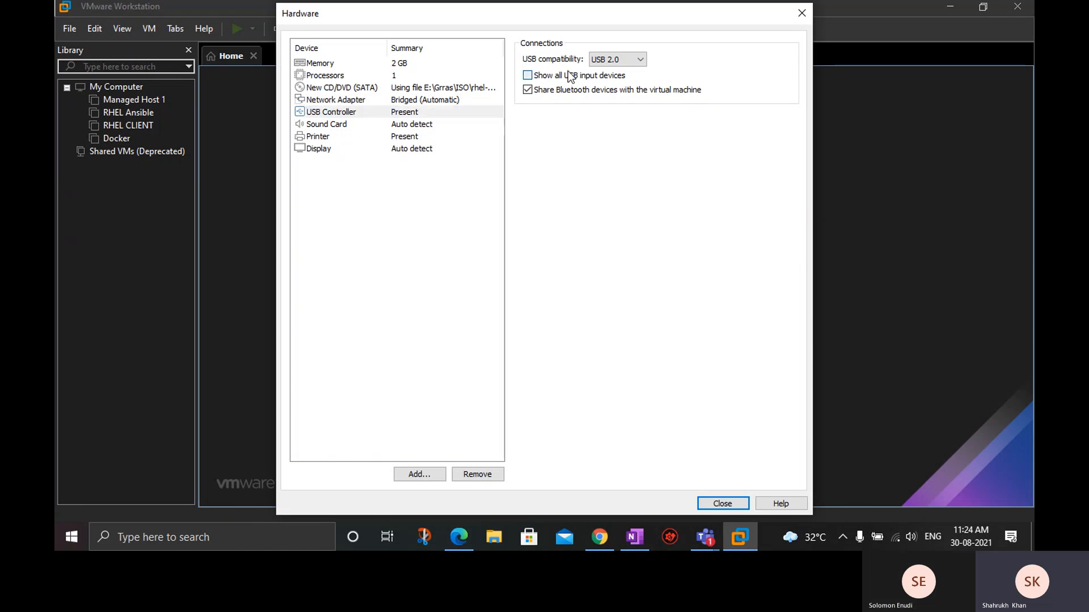
left_click(625, 60)
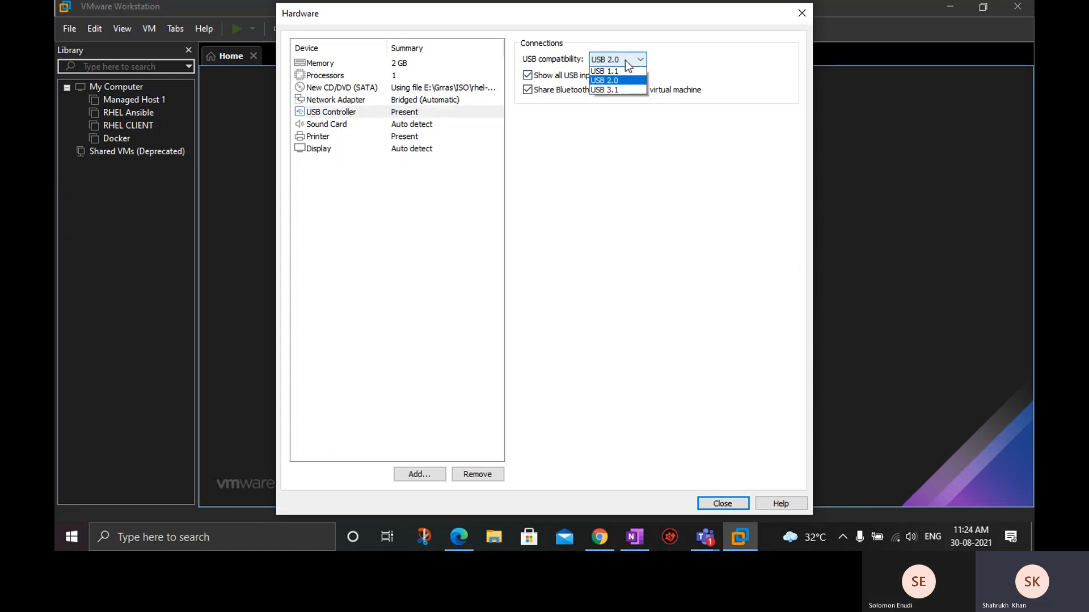
left_click(617, 91)
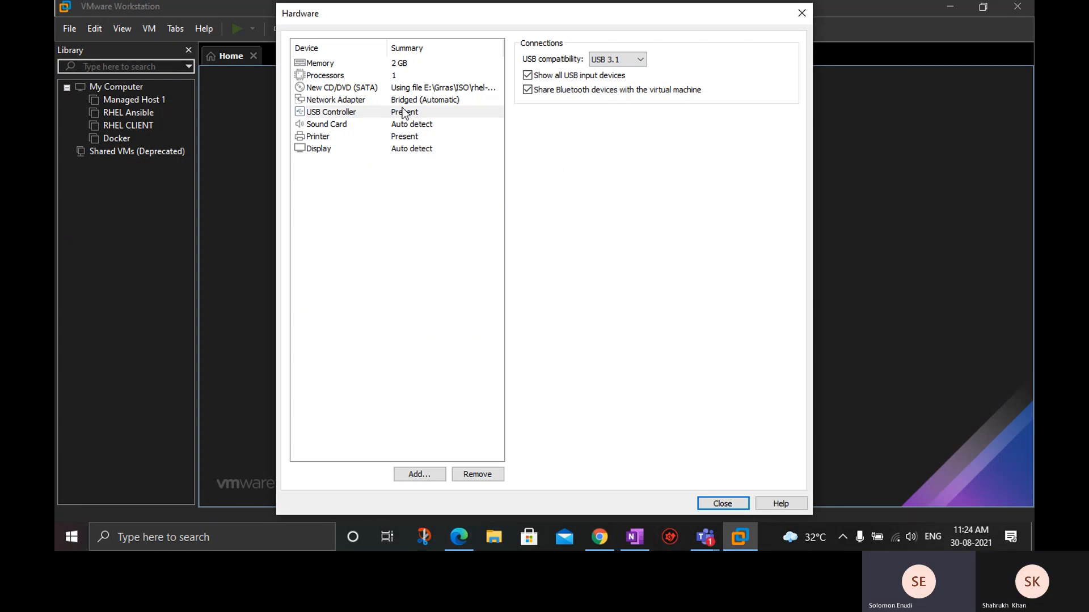
Review the network adapter settings, close the hardware customization, and finish creating the Managed Host 2 virtual machine.
left_click(371, 100)
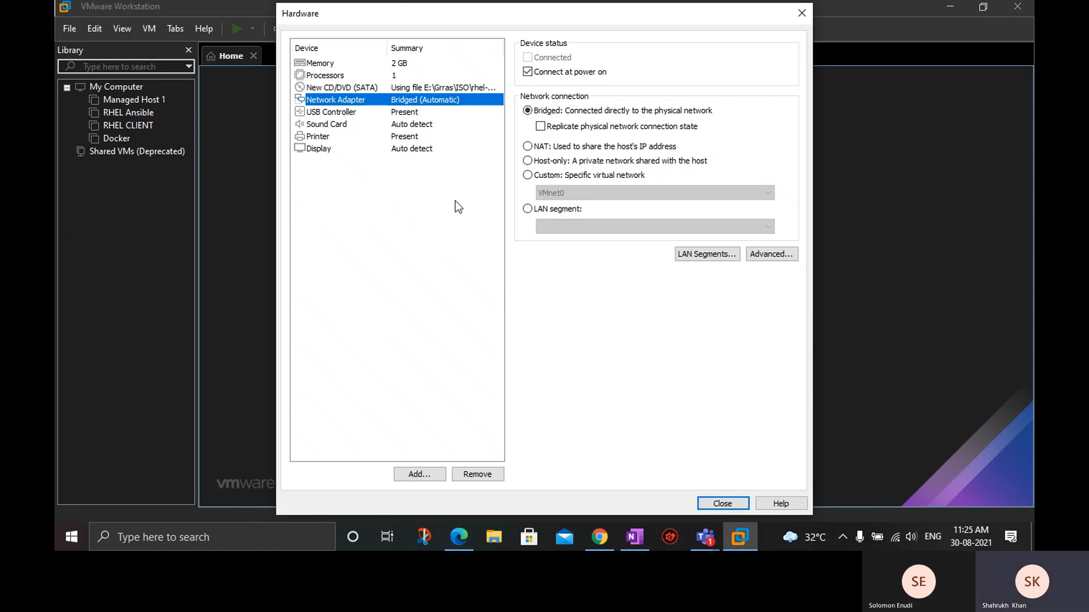
left_click(717, 502)
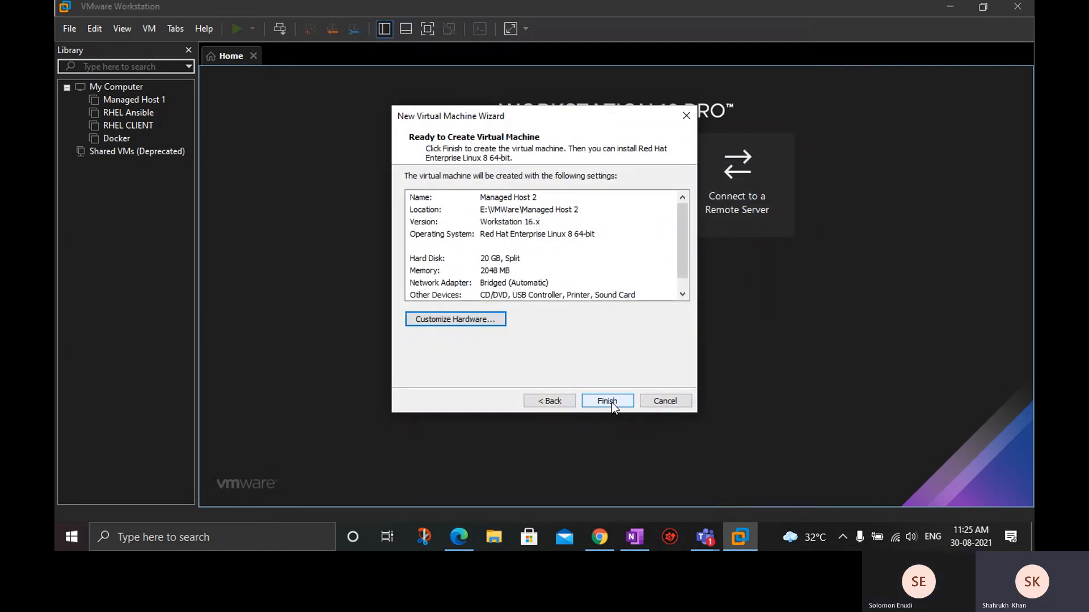
left_click(612, 403)
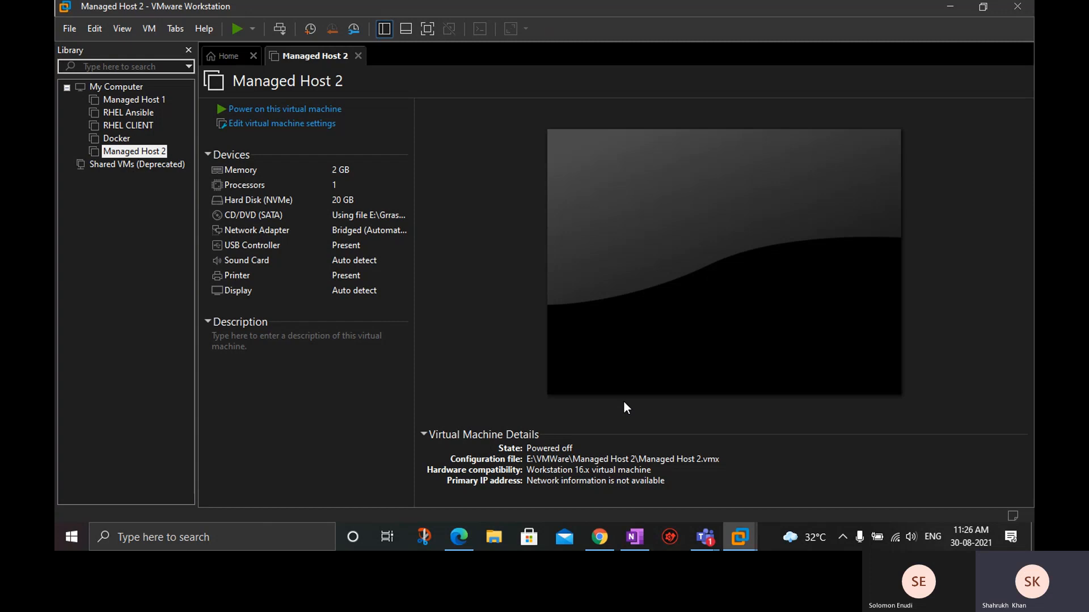
Power on Managed Host 2 and start the Install Red Hat Enterprise Linux 8.3 boot option.
left_click(906, 492)
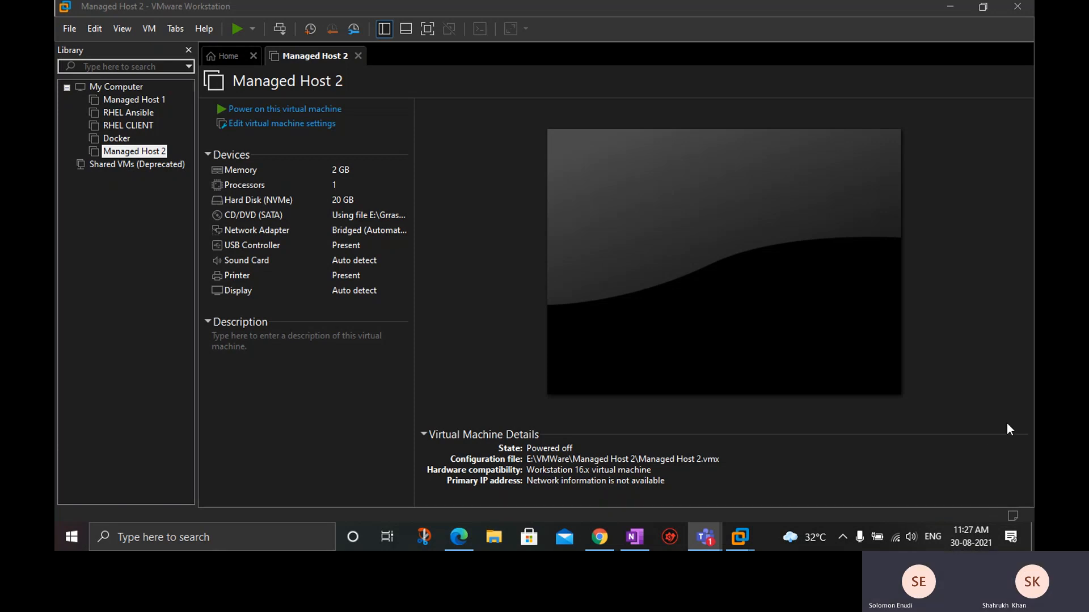
left_click(485, 249)
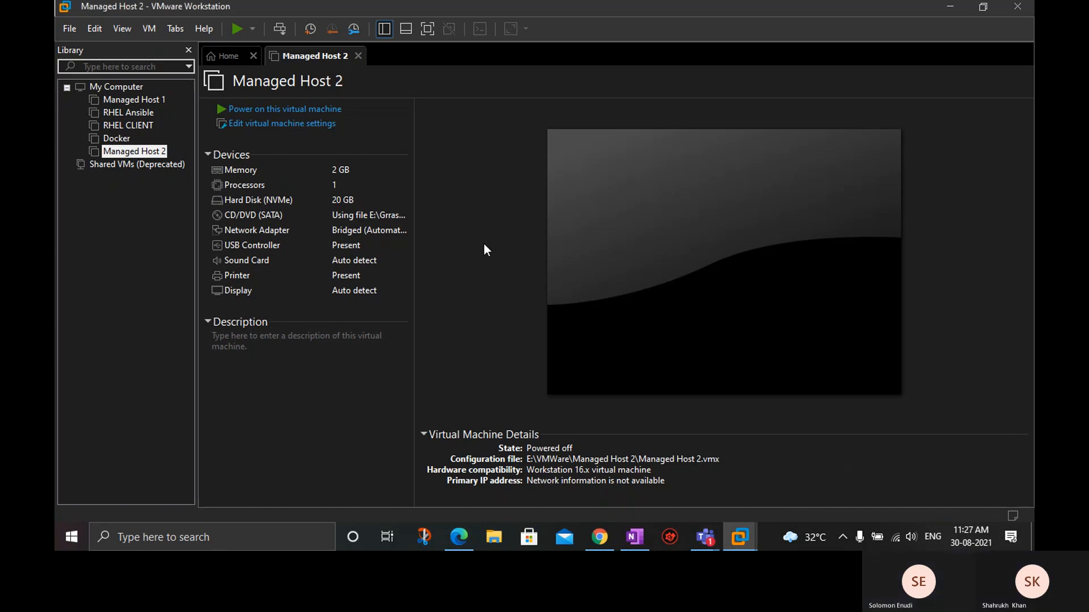
left_click(256, 111)
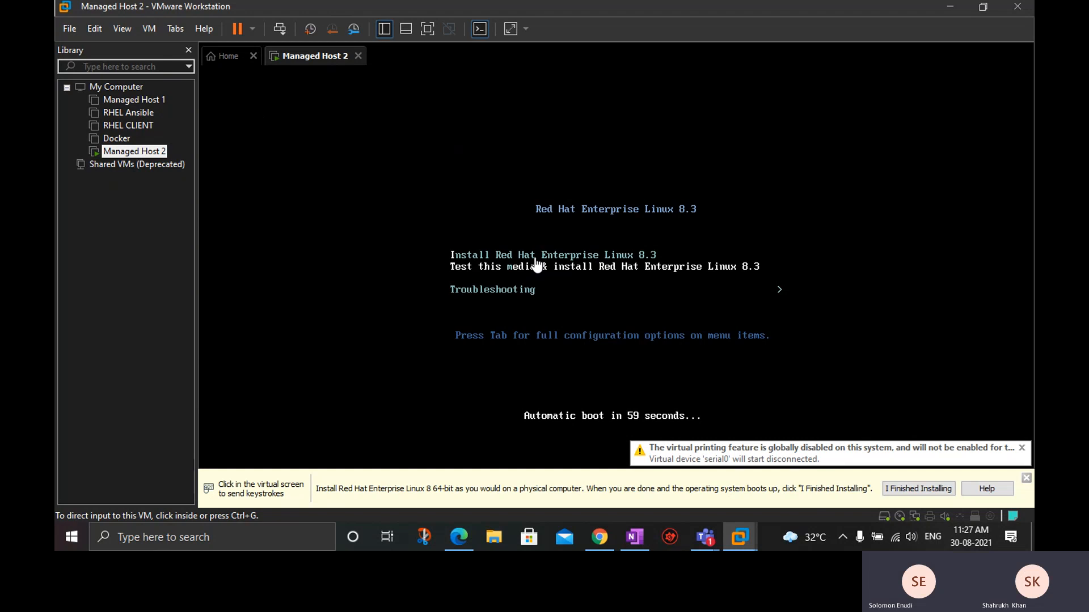
left_click(559, 267)
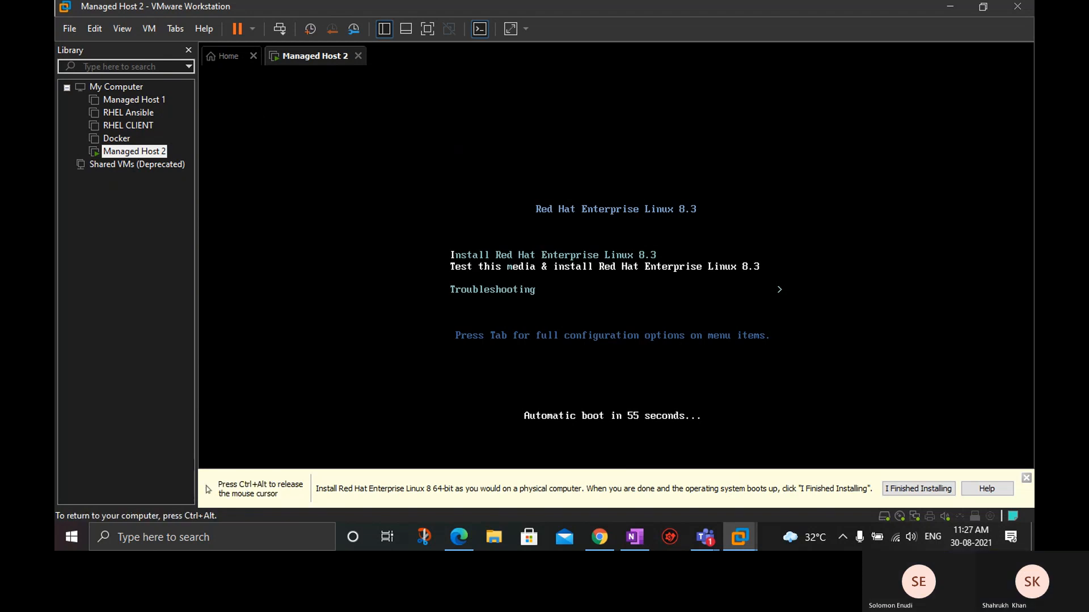
key("Up")
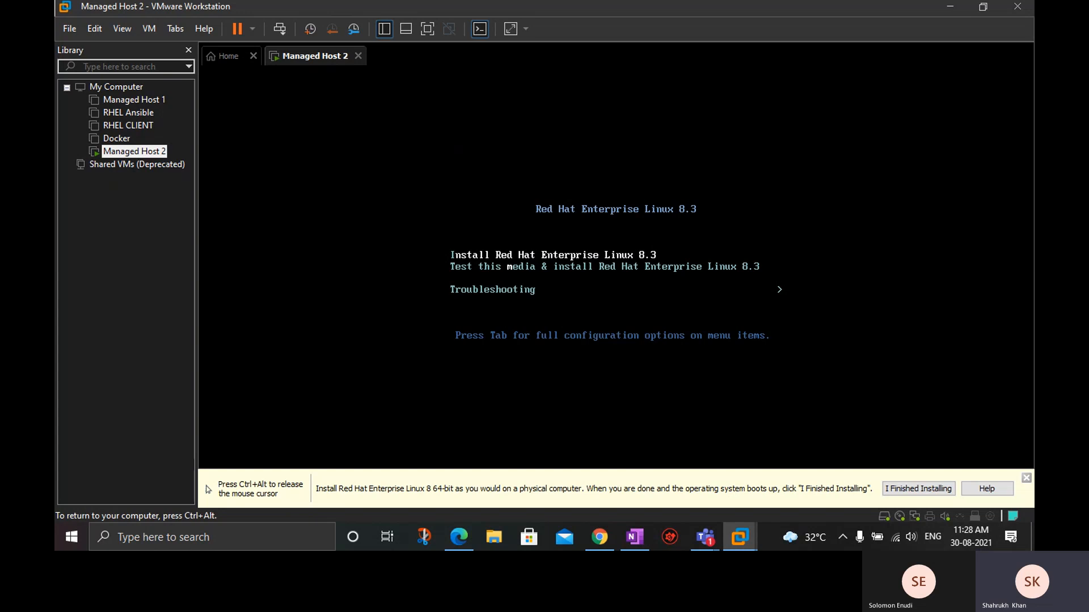
key("Return")
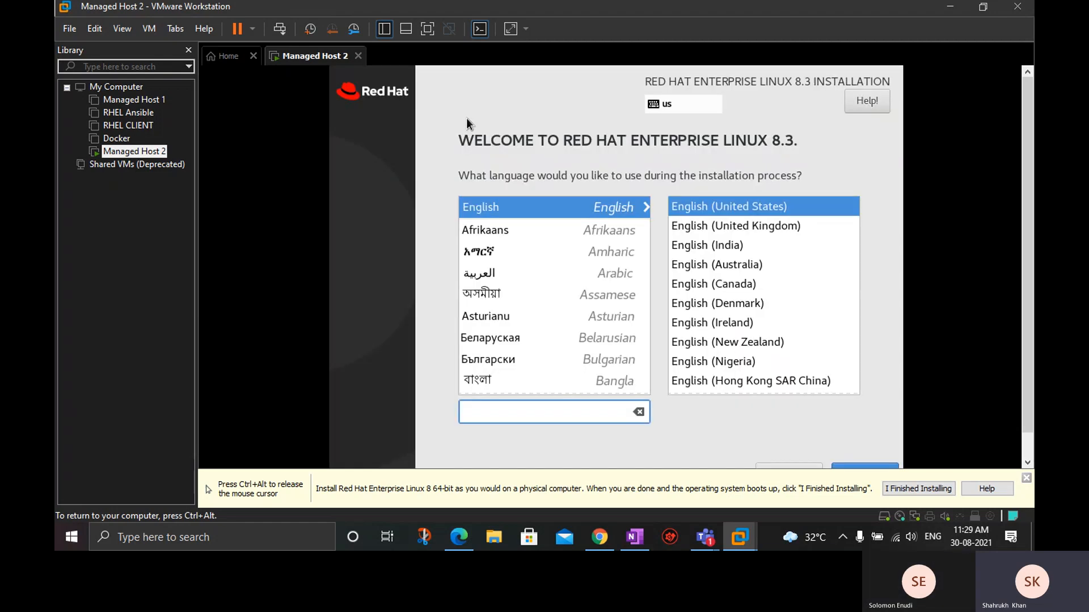
Dismiss the installation hint bar and continue the installer with English (United States) as the language.
key("ctrl+alt")
left_click(1026, 478)
left_click(872, 194)
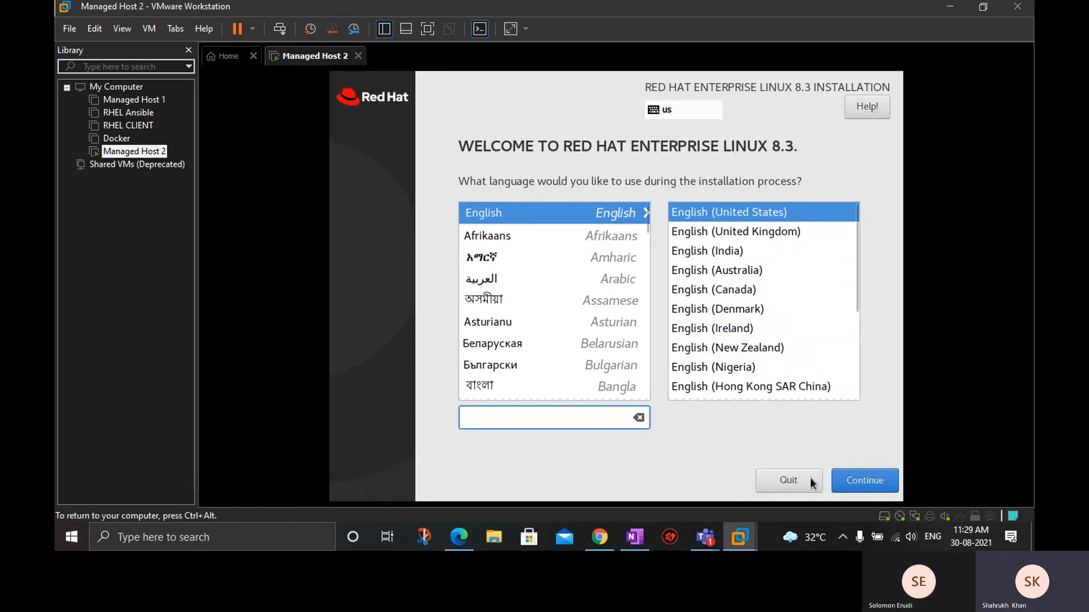
left_click(871, 483)
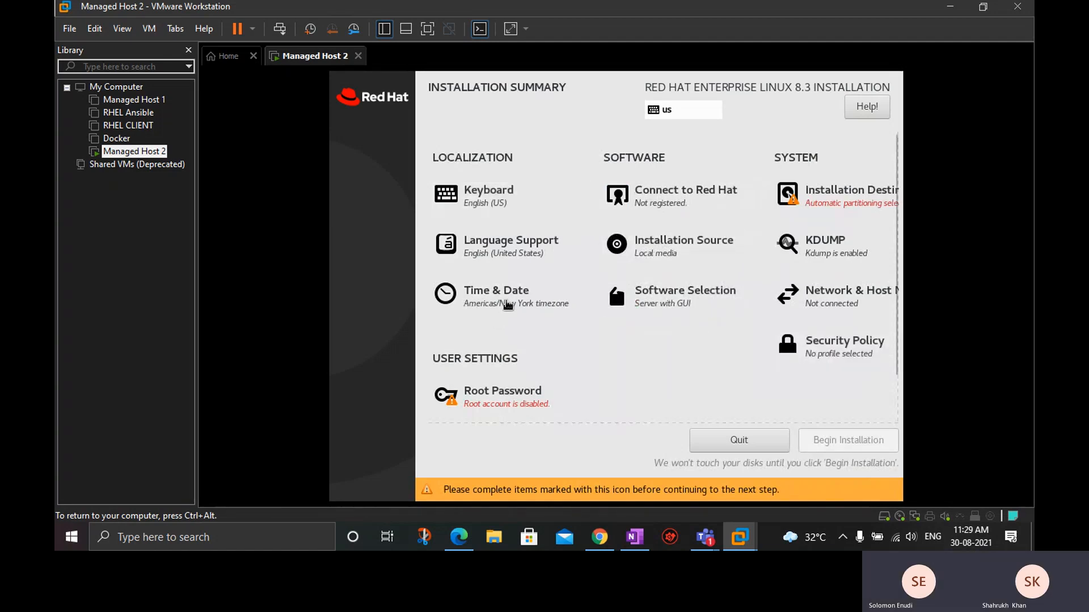
Set the time zone to Asia/Kolkata and the system time to 11:30, and return to the installation summary.
left_click(508, 305)
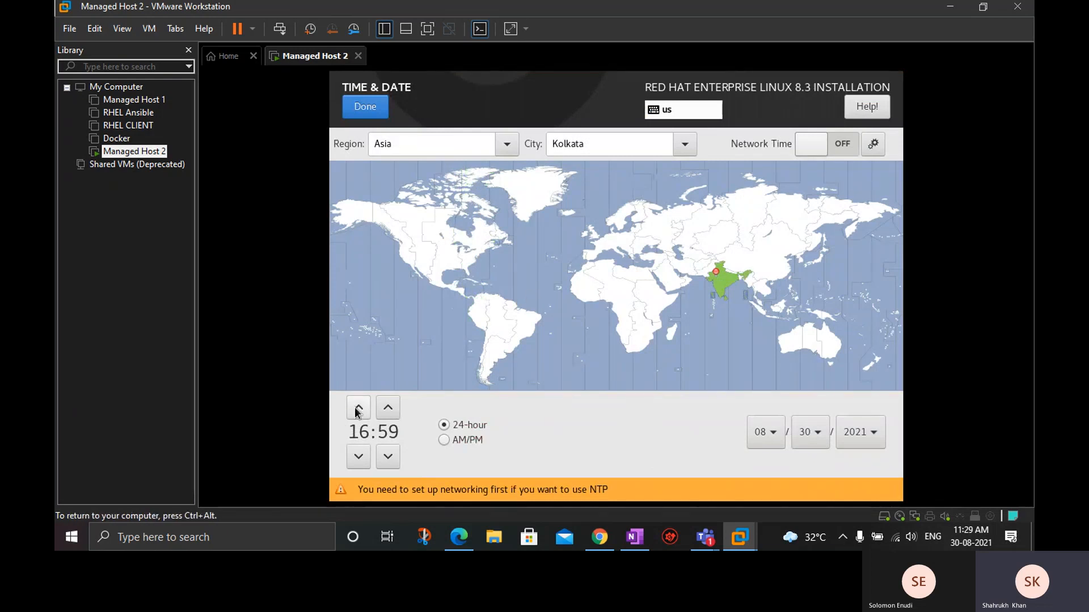
left_click(364, 466)
left_click(364, 466)
left_click(364, 466)
left_click(359, 457)
left_click(358, 456)
left_click(358, 456)
left_click(358, 456)
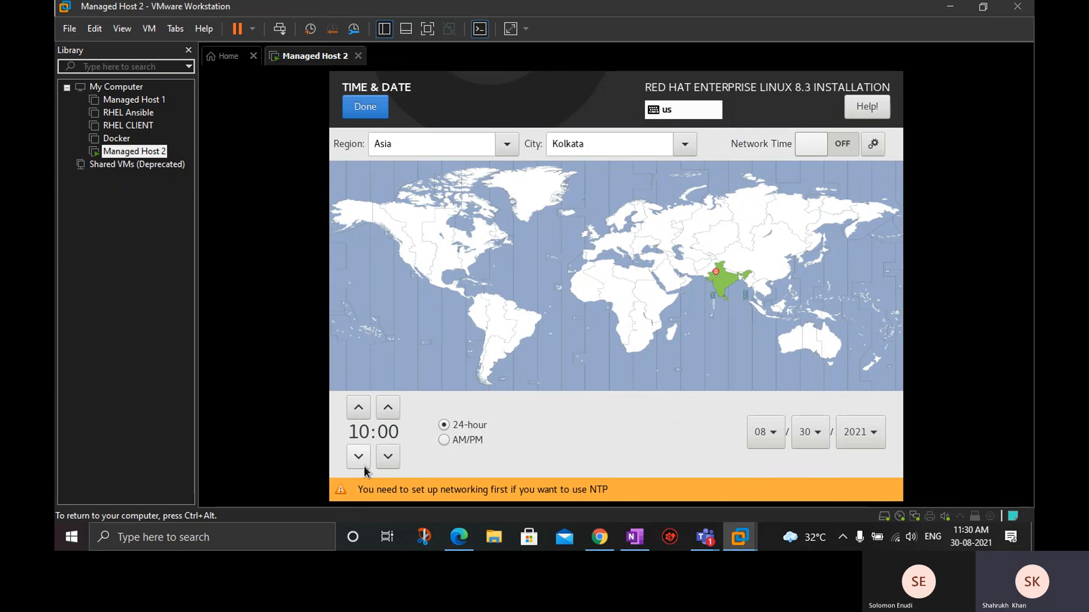
left_click(395, 415)
left_click(395, 415)
left_click(395, 414)
left_click(395, 414)
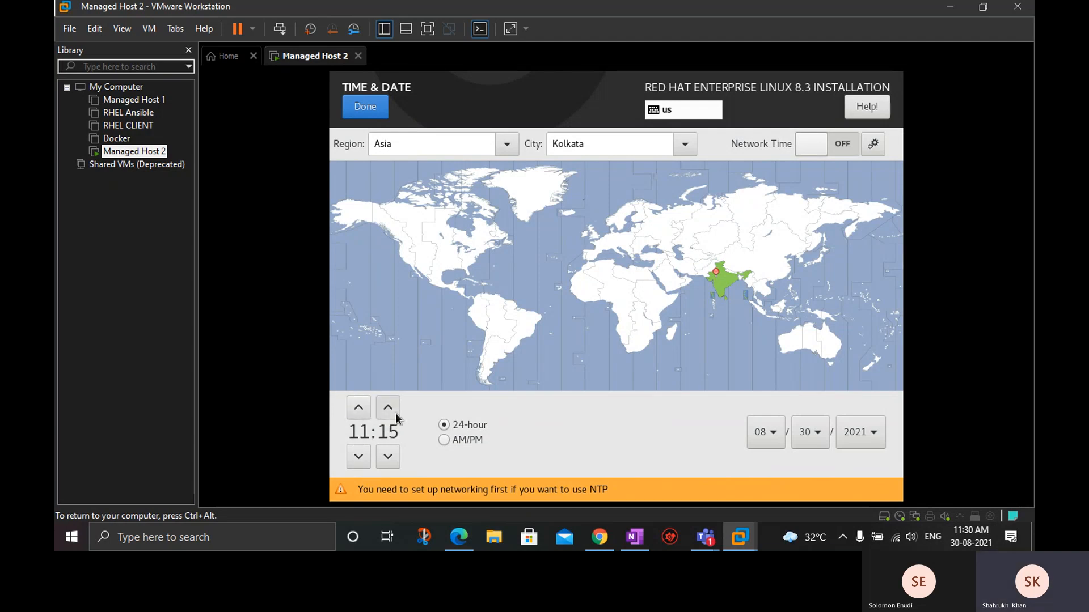
left_click(387, 408)
left_click(388, 409)
left_click(388, 408)
left_click(388, 408)
left_click(387, 408)
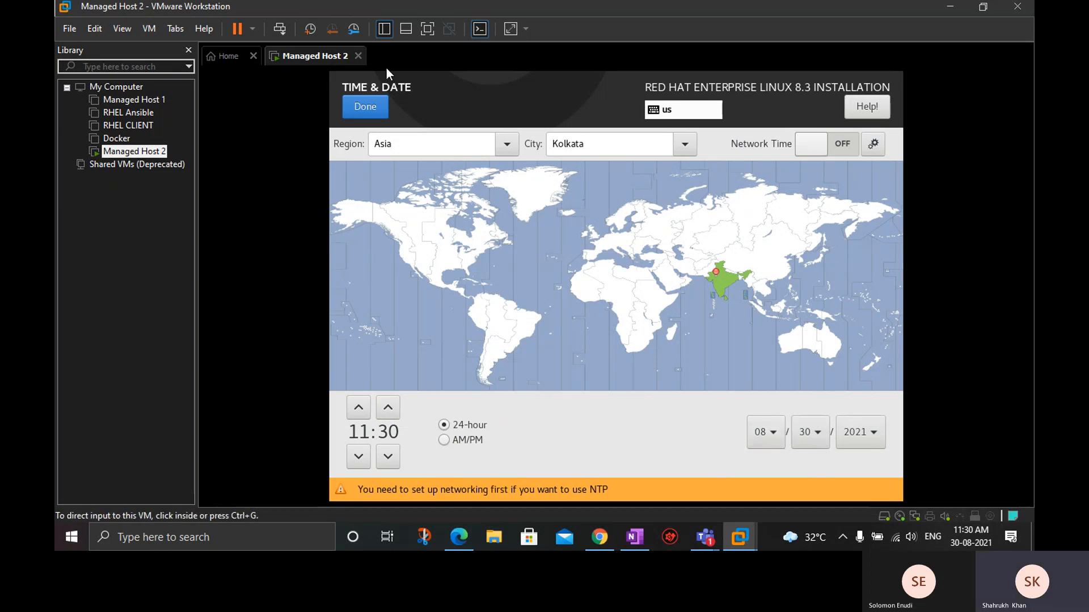
left_click(373, 106)
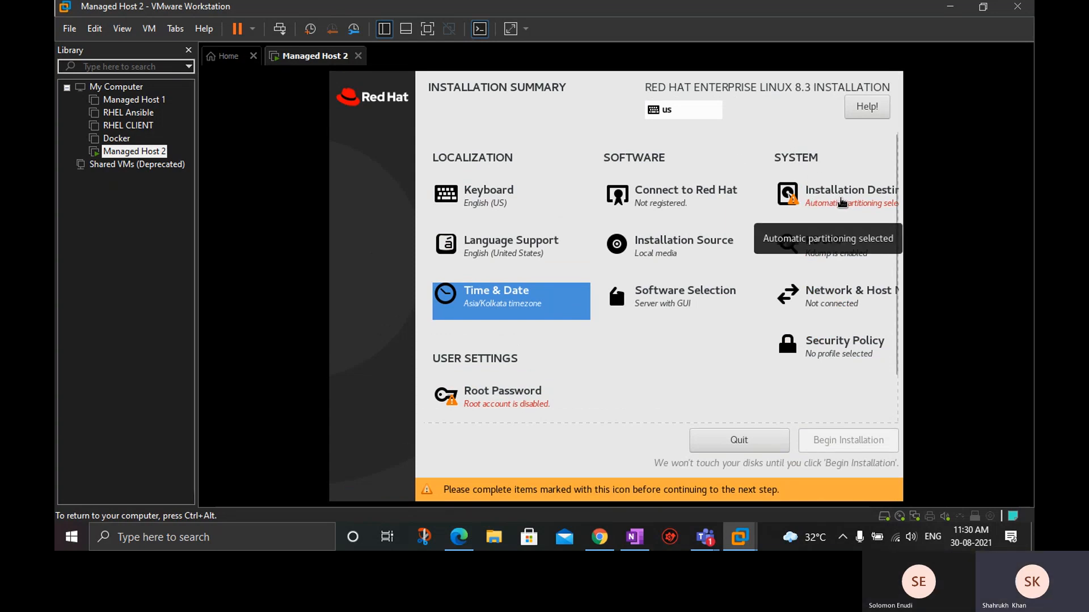
Accept the virtual NVMe disk with automatic partitioning as installation destination, and choose Virtualization Host as the base environment.
left_click(842, 202)
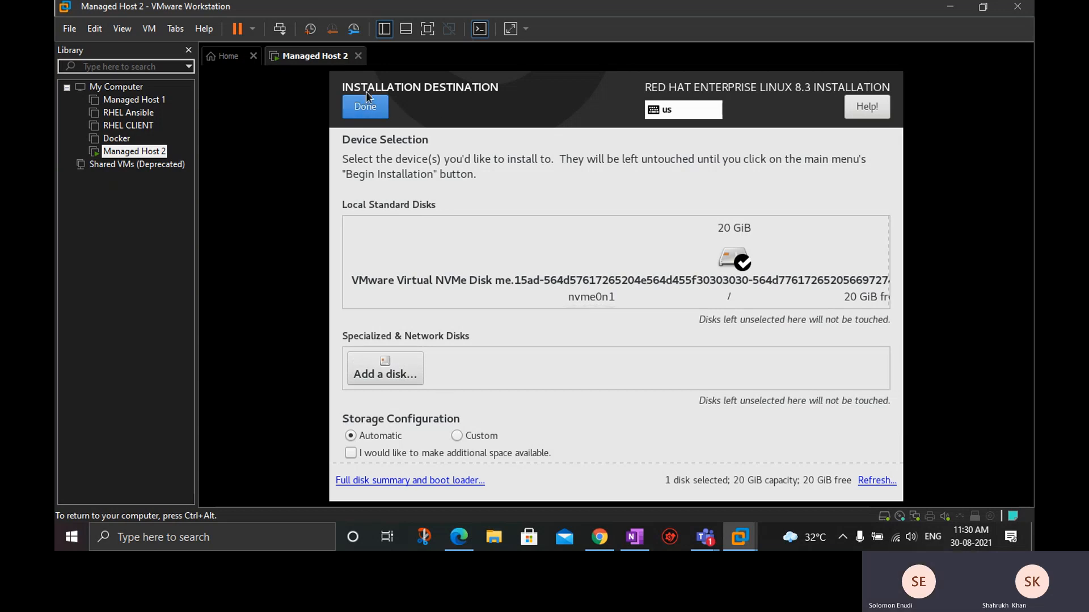
left_click(367, 108)
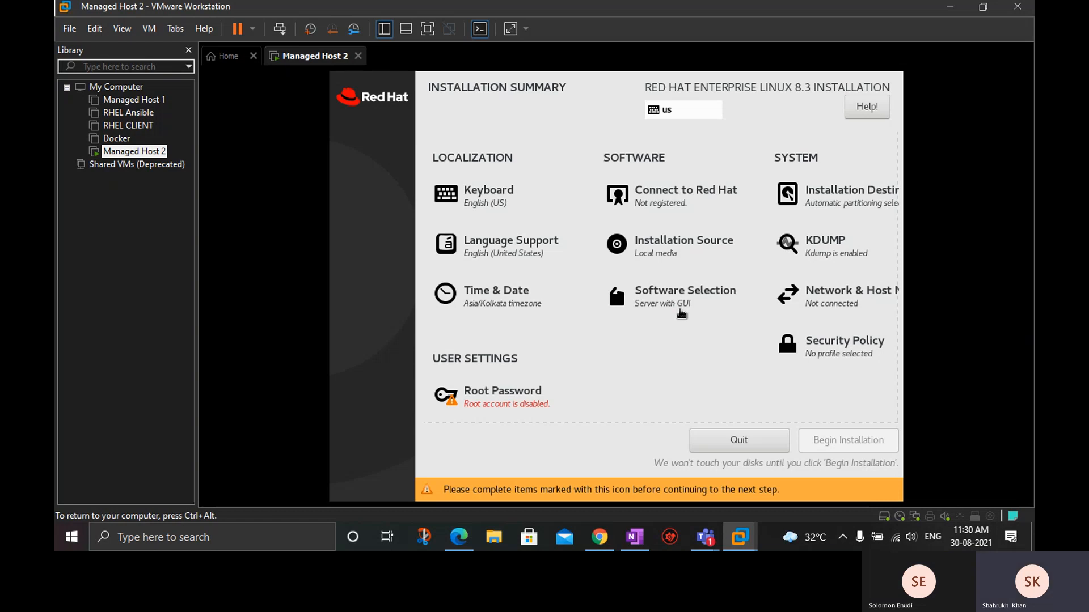
left_click(679, 310)
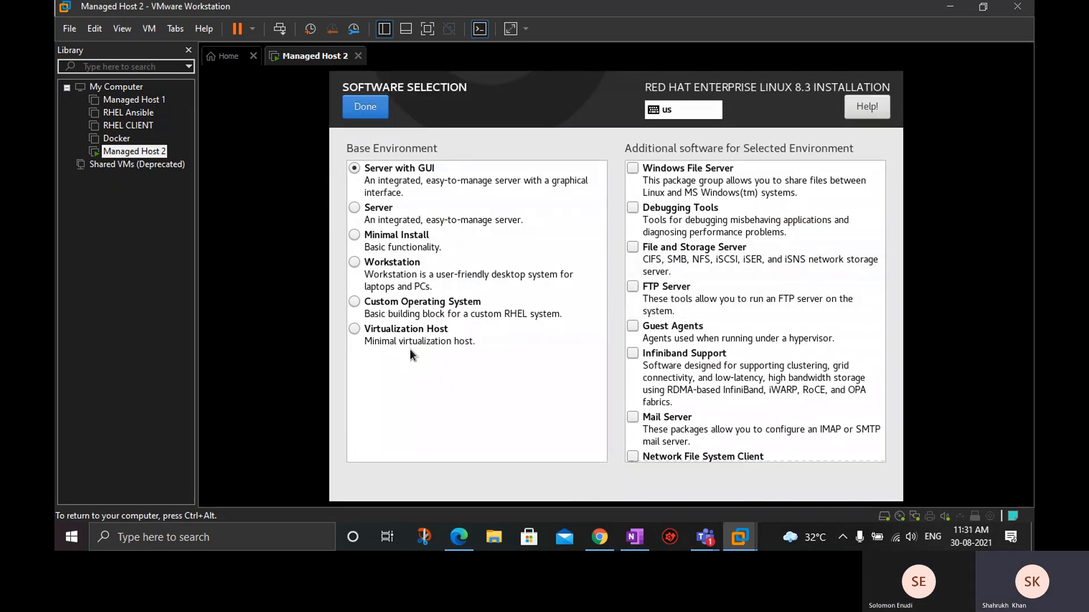
left_click(385, 334)
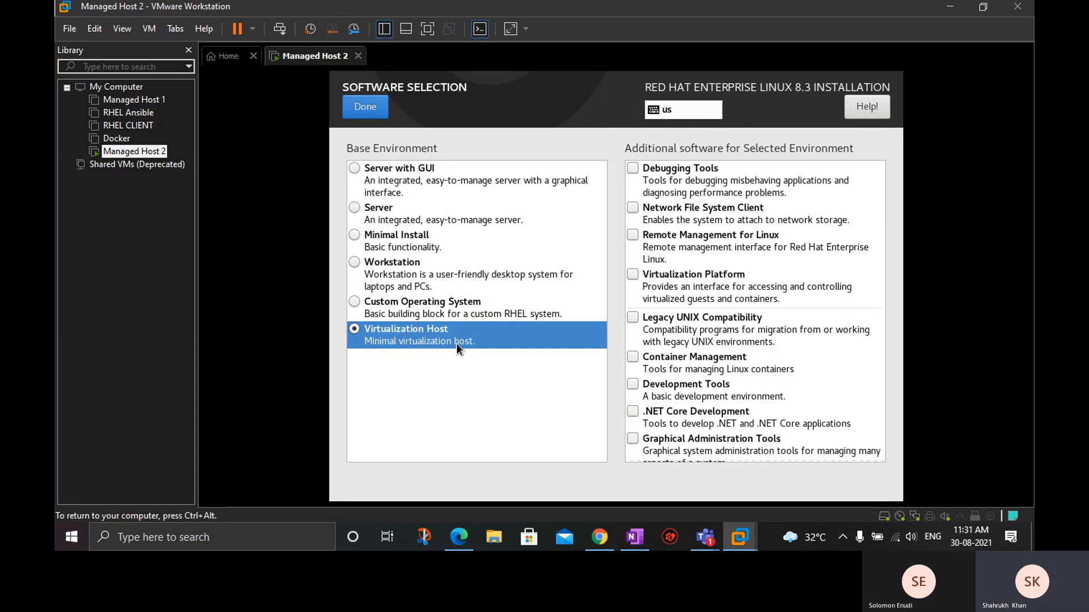
left_click(369, 108)
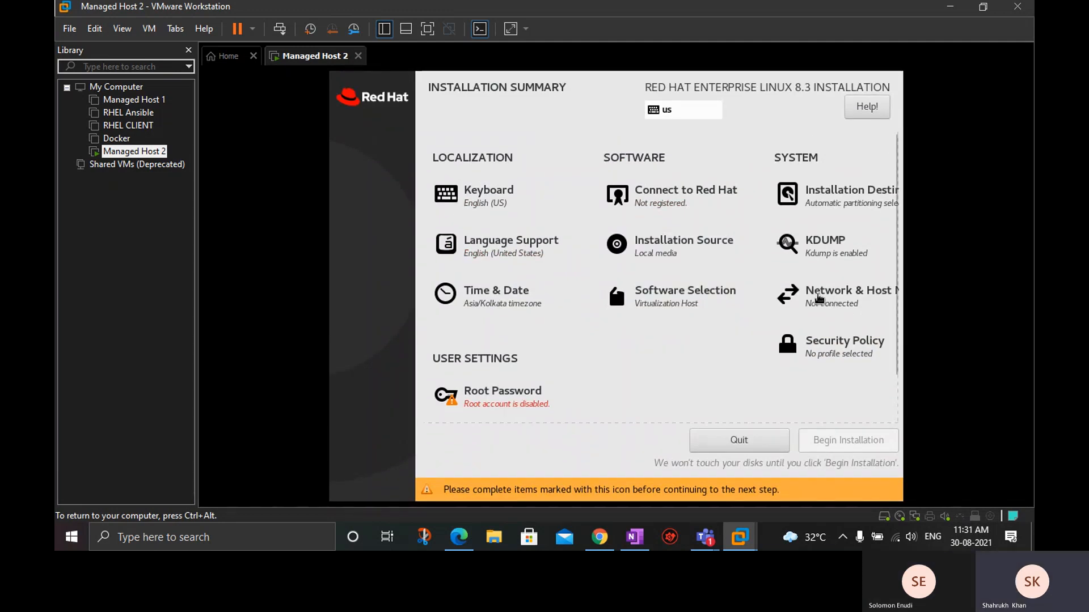
Set the machine's host name to ManagedHost2, apply it, and return to the installation summary.
left_click(866, 298)
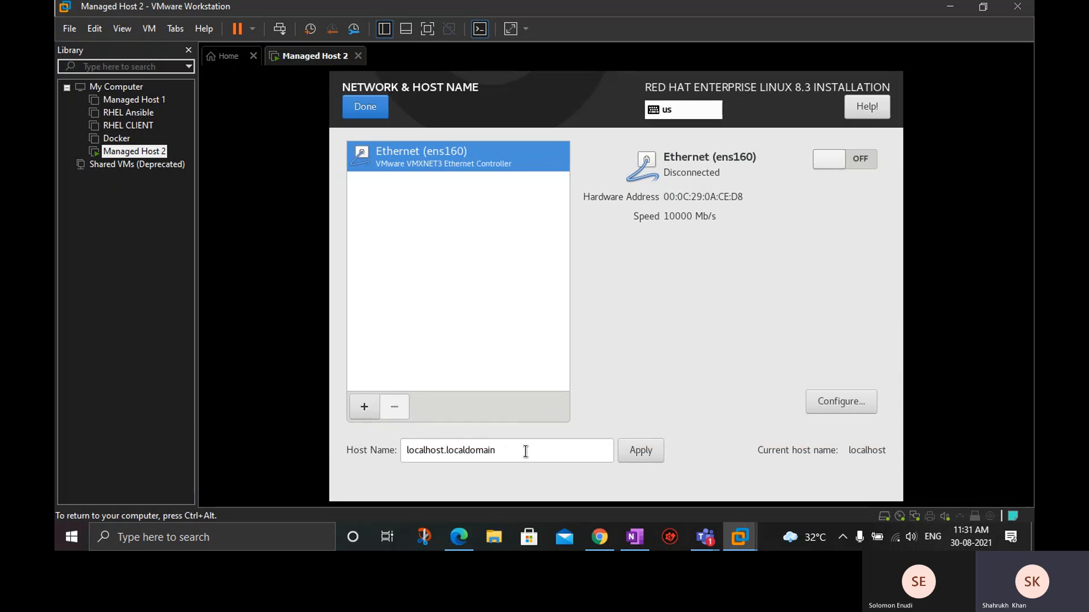
double_click(526, 452)
triple_click(525, 452)
type("Ma")
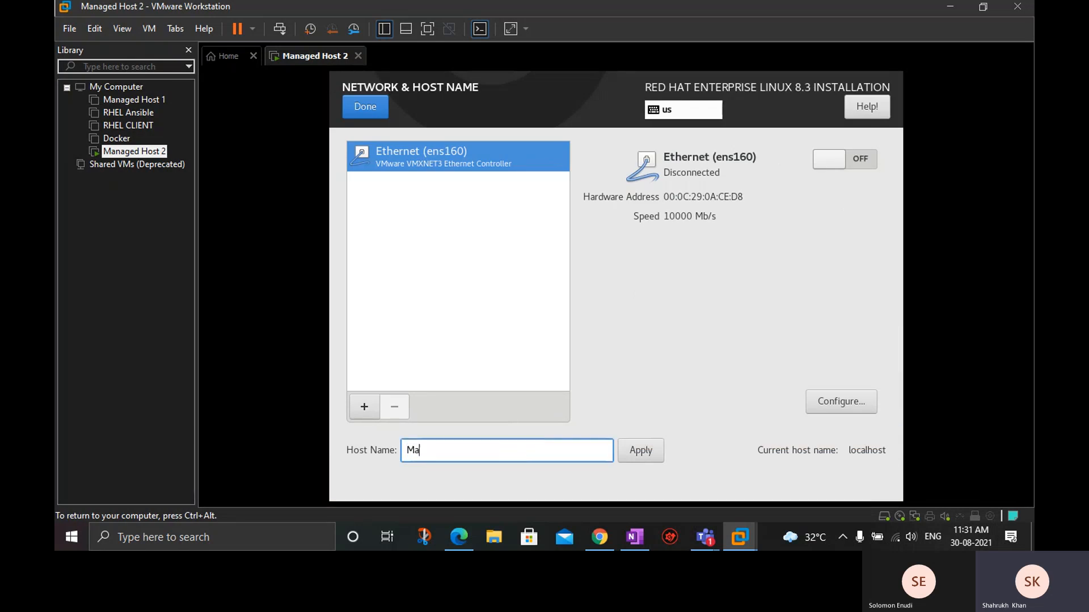
type("nagedHost2")
left_click(645, 455)
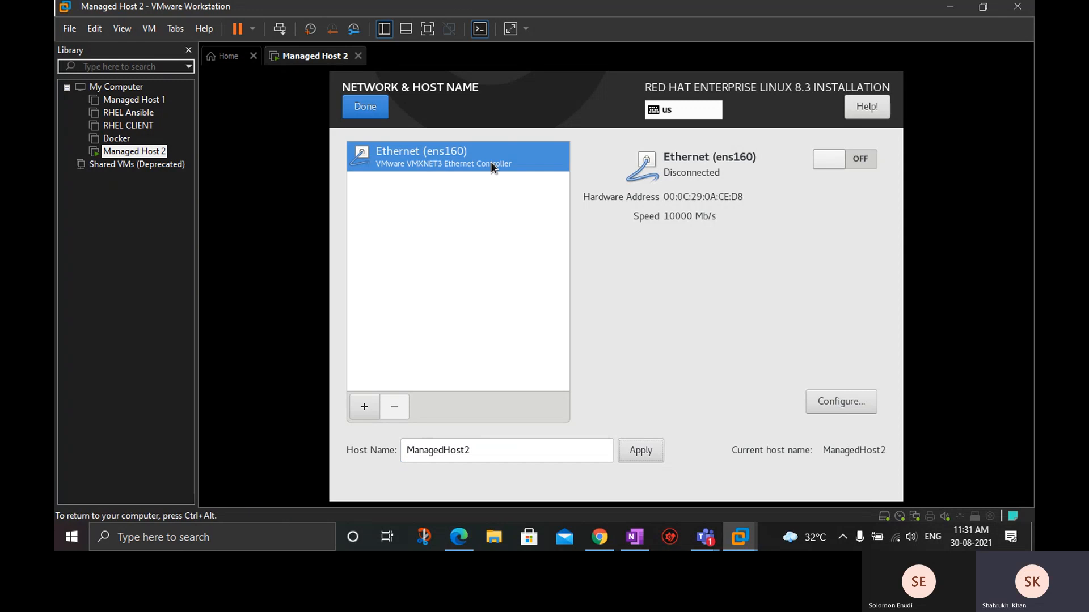
left_click(370, 107)
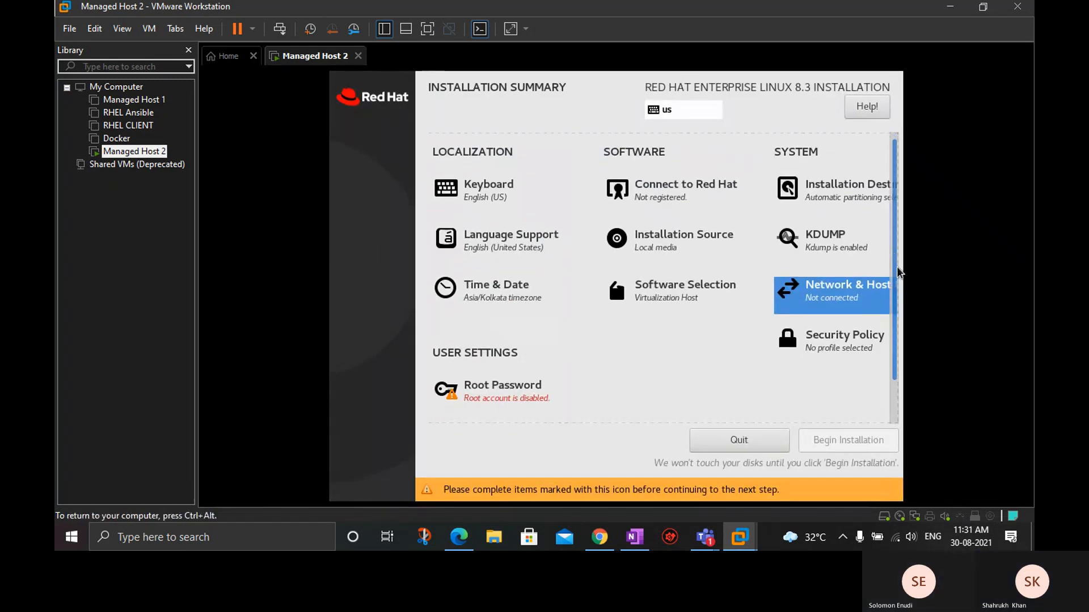
Enter and confirm the root password, accepting it despite its weakness.
scroll(890, 340, "down", 2)
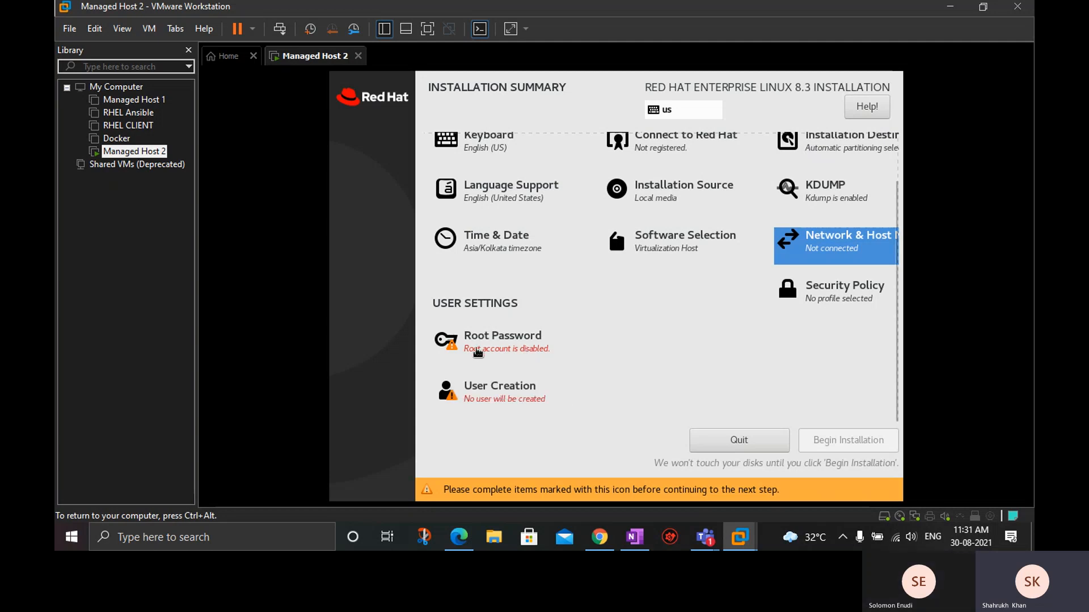
left_click(519, 345)
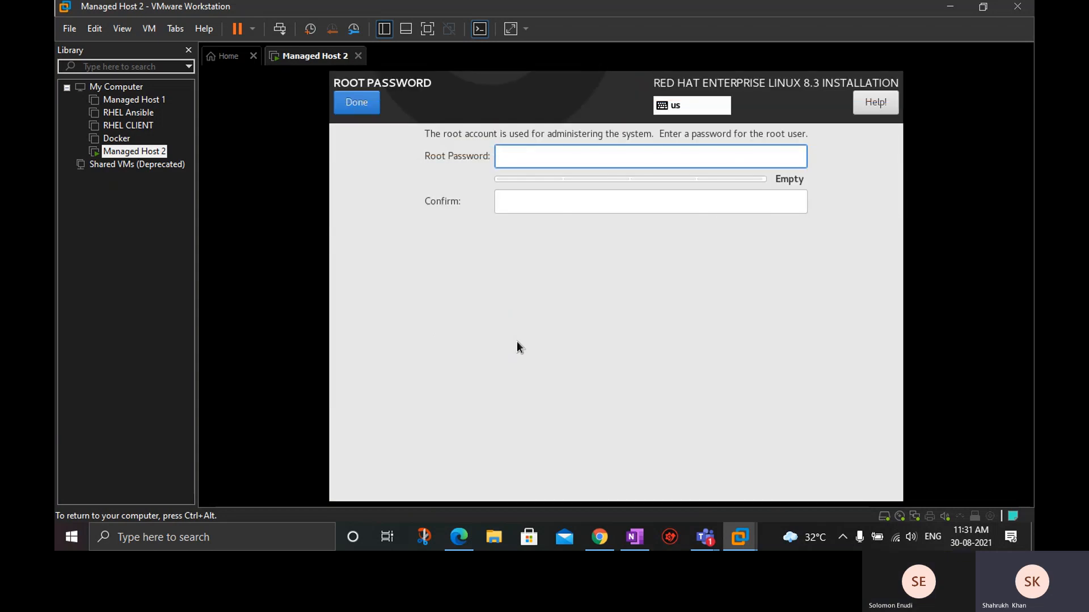
type("r")
key("Tab")
type("r")
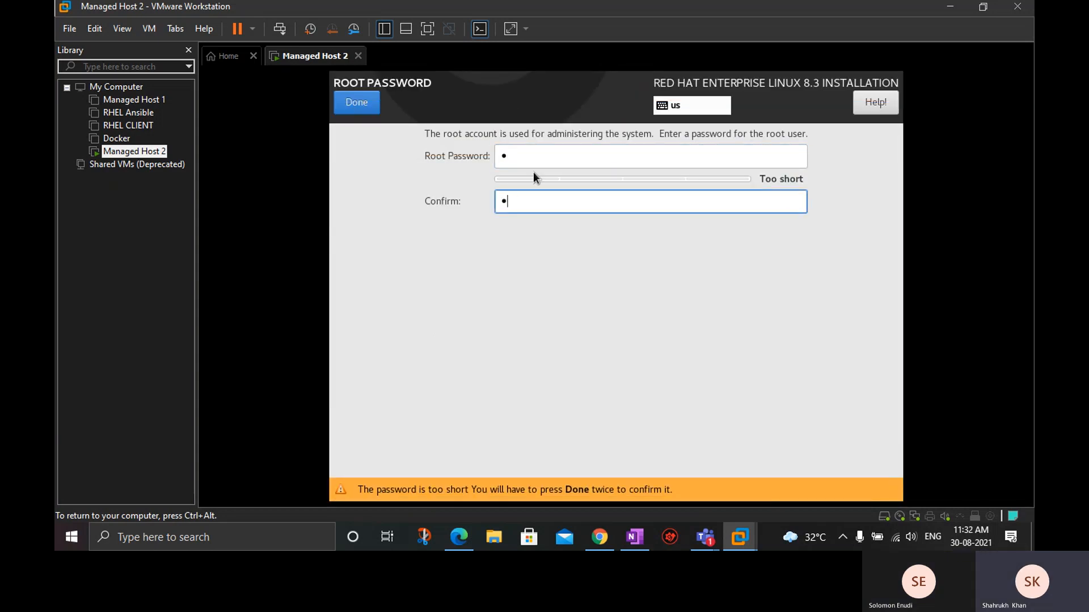
left_click(363, 106)
left_click(363, 107)
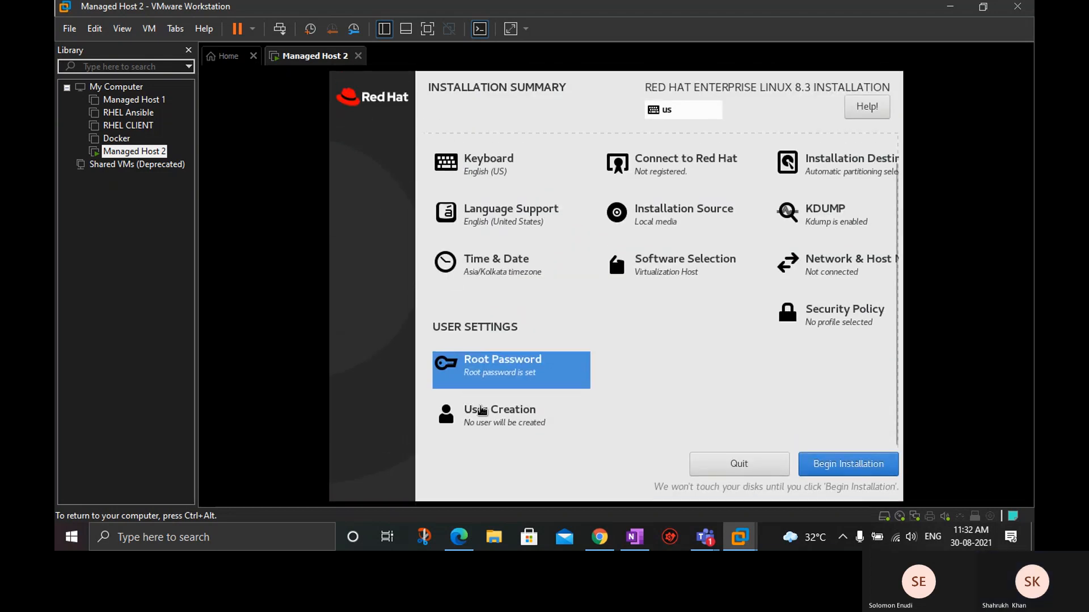
Create a non-administrator user by entering the full name and a confirmed account password, accepting the weak password.
left_click(481, 411)
type("lucky")
key("Tab")
key("Tab")
key("Tab")
key("Tab")
type("r")
key("Tab")
type("r")
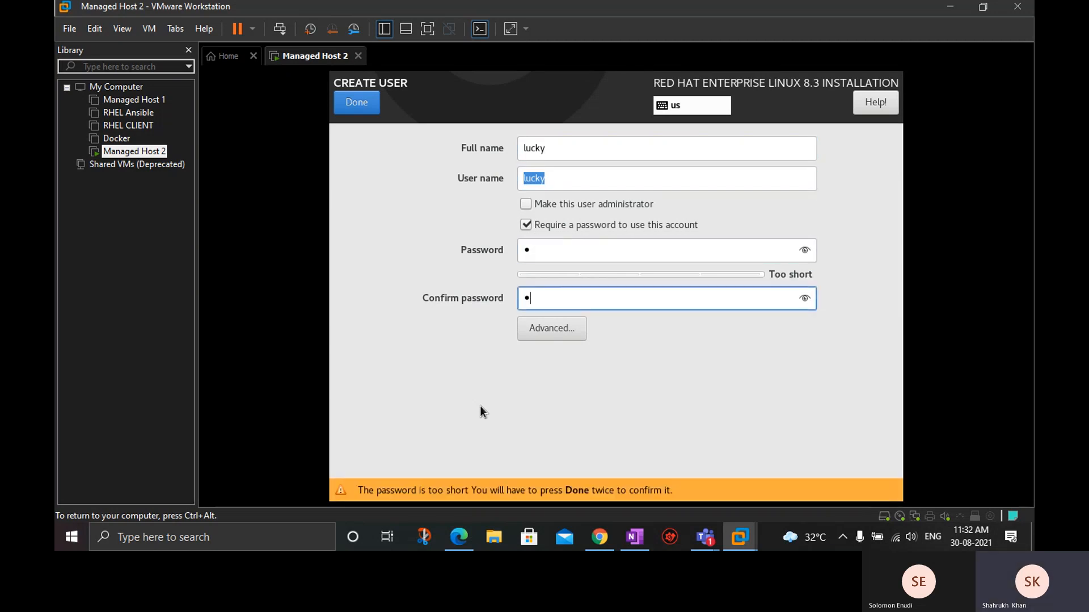
left_click(365, 112)
left_click(366, 113)
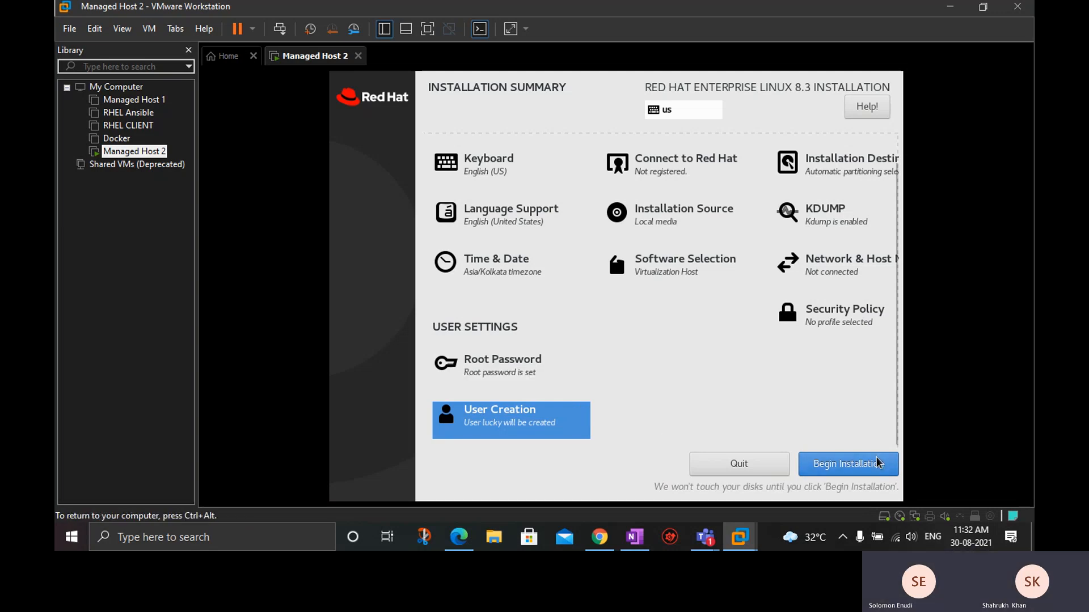
Start the Red Hat Enterprise Linux 8.3 installation on Managed Host 2 and release input back to the host computer.
left_click(857, 469)
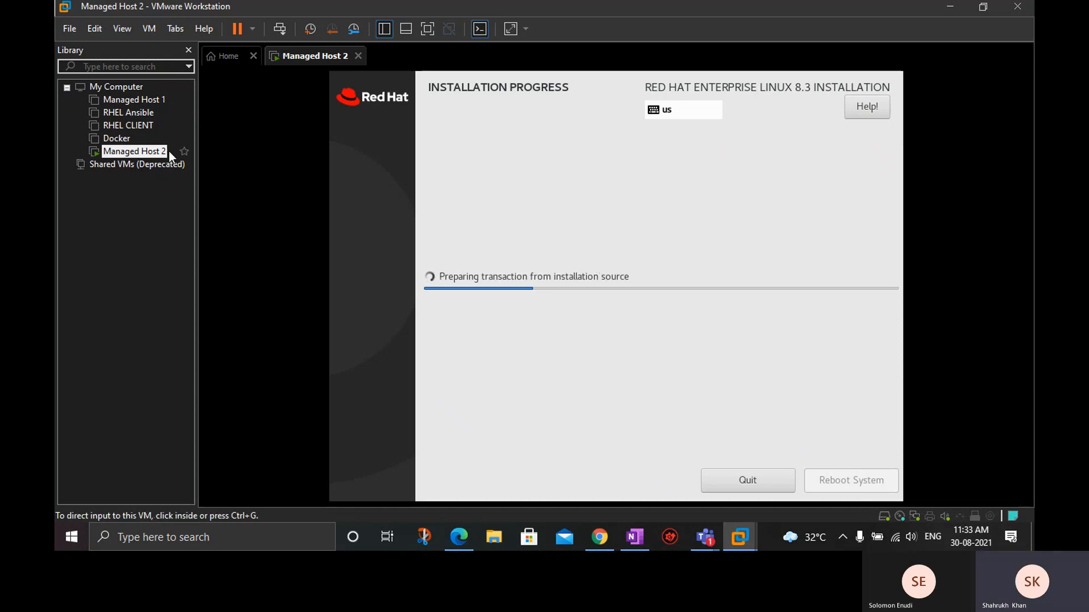
key("ctrl+alt")
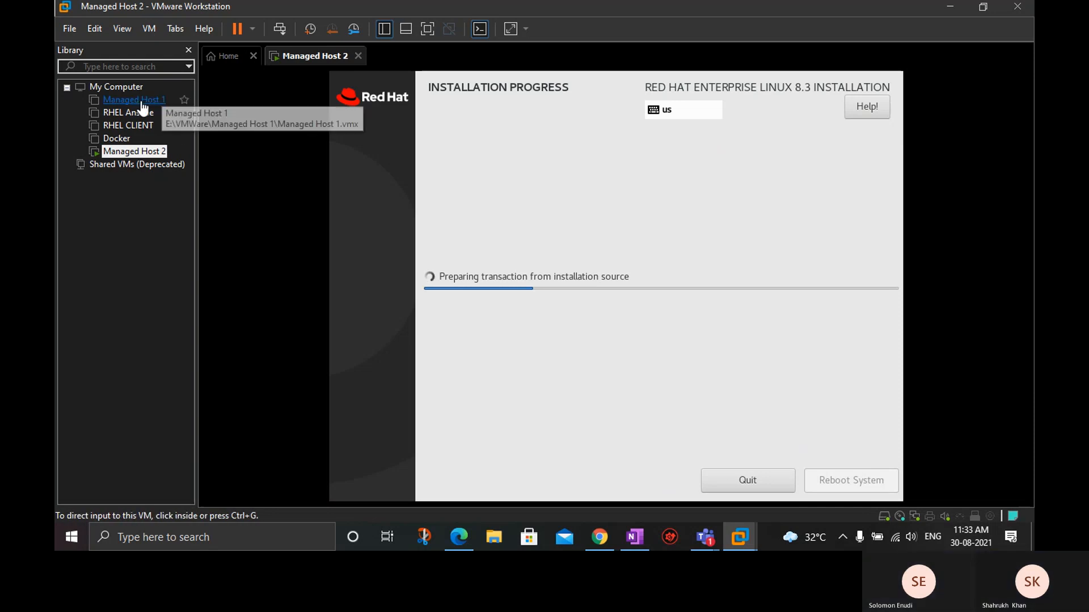
Open the Managed Host 1 virtual machine and revert it to its "Repo file on /root" snapshot.
left_click(134, 103)
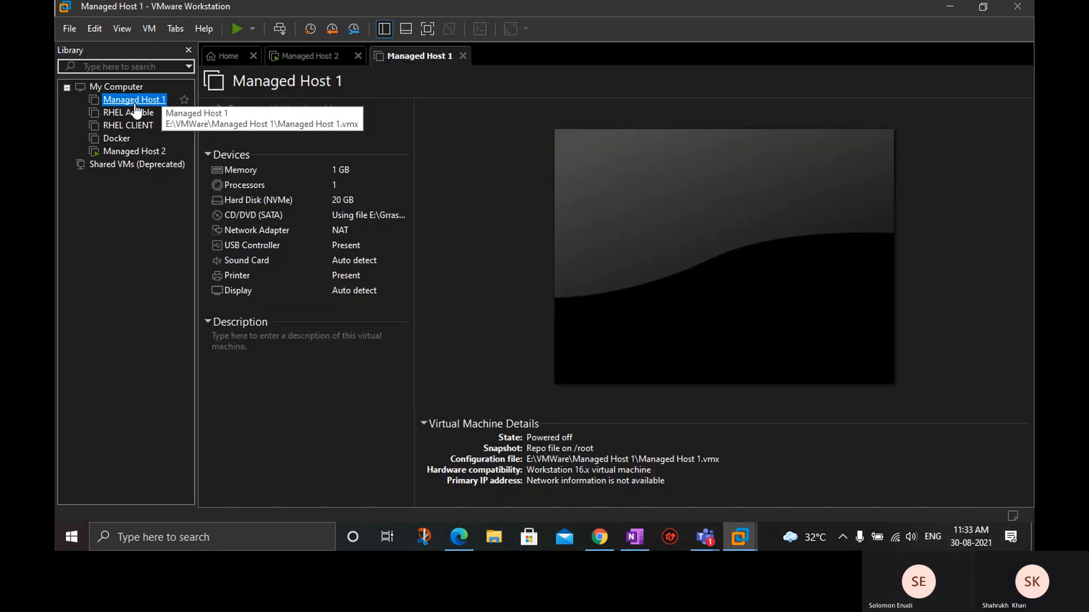
right_click(394, 60)
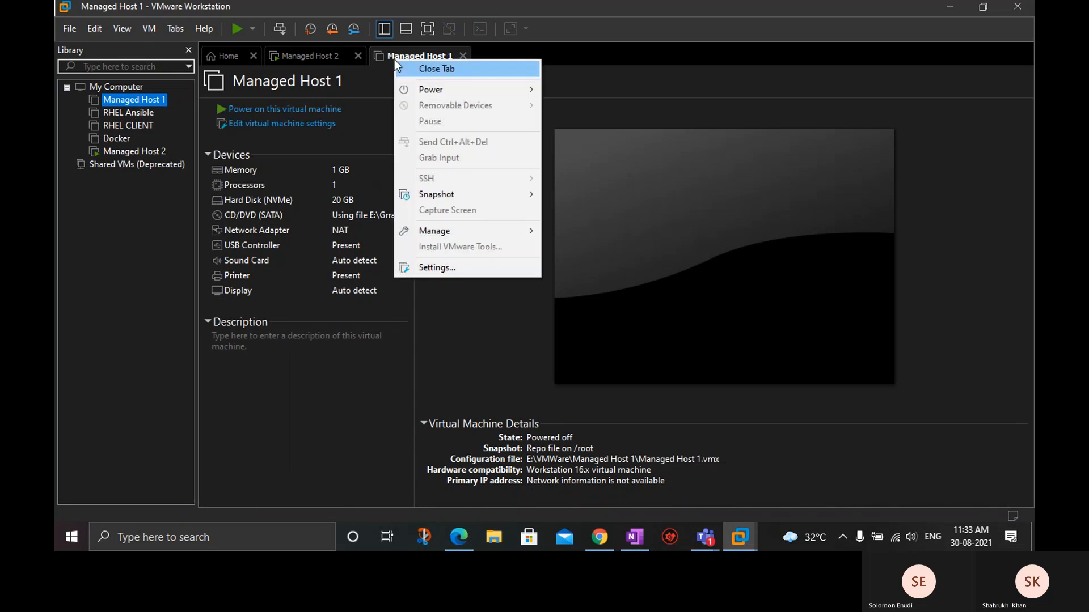
mouse_move(466, 194)
left_click(601, 210)
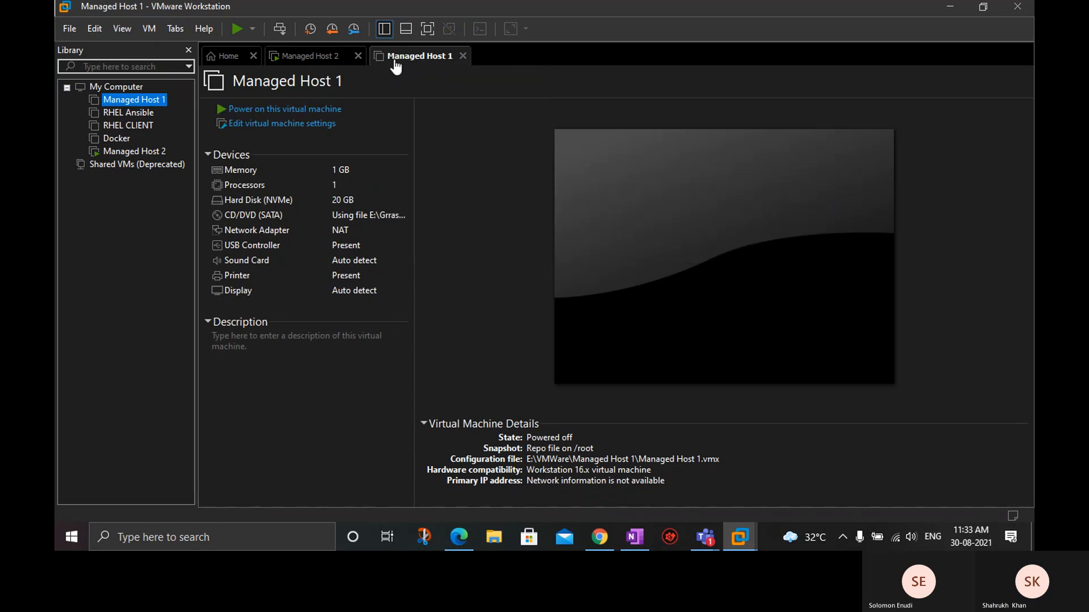
left_click(578, 288)
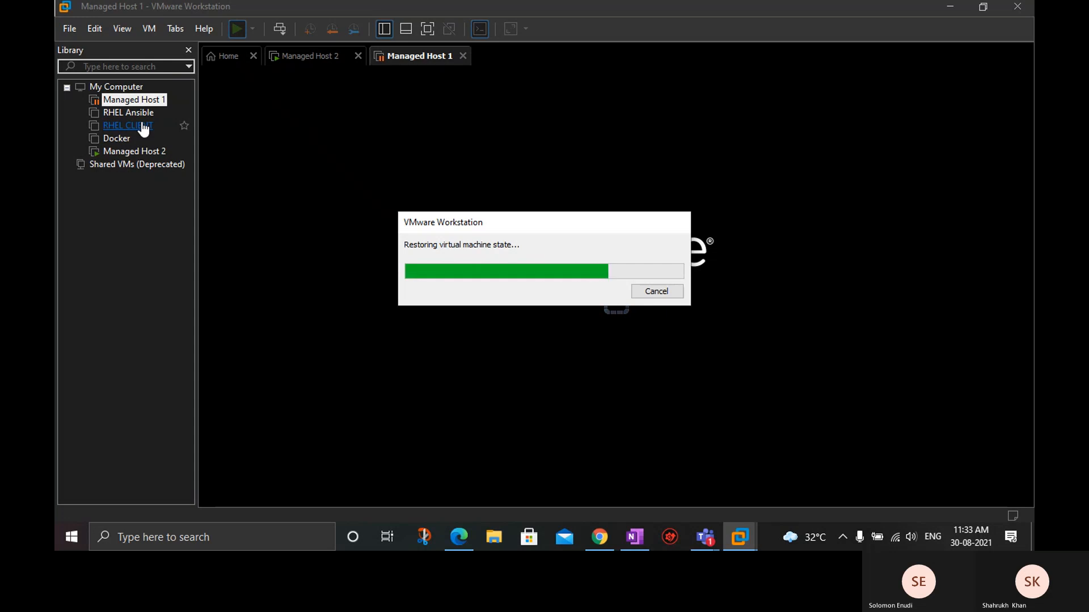
Open the RHEL CLIENT virtual machine and try to revert it to its "Fresh Machine" snapshot.
left_click(142, 125)
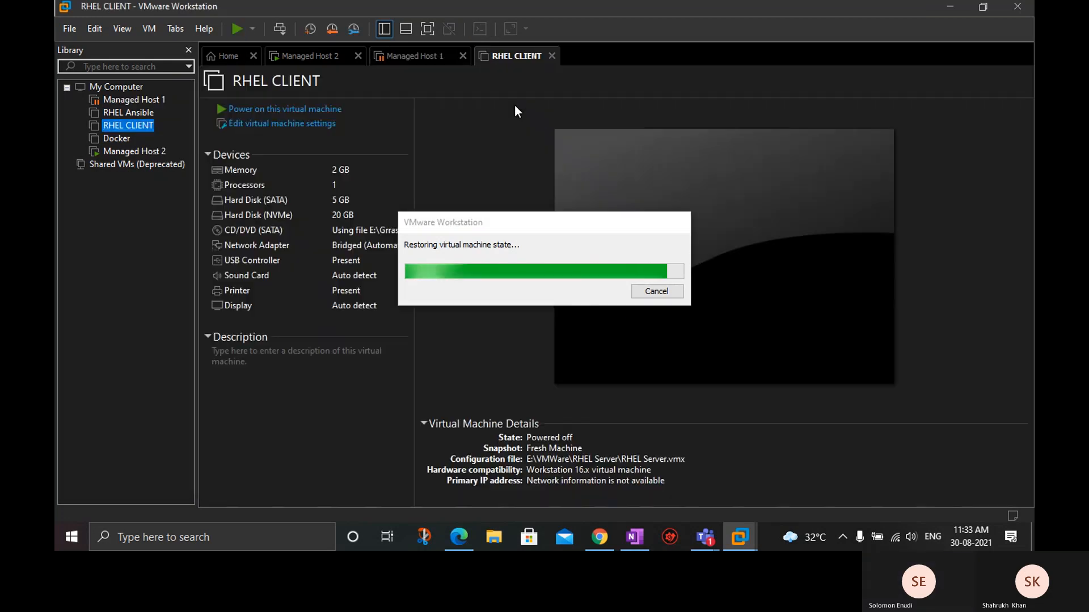
right_click(506, 56)
key("Down")
key("Down")
key("Down")
key("Down")
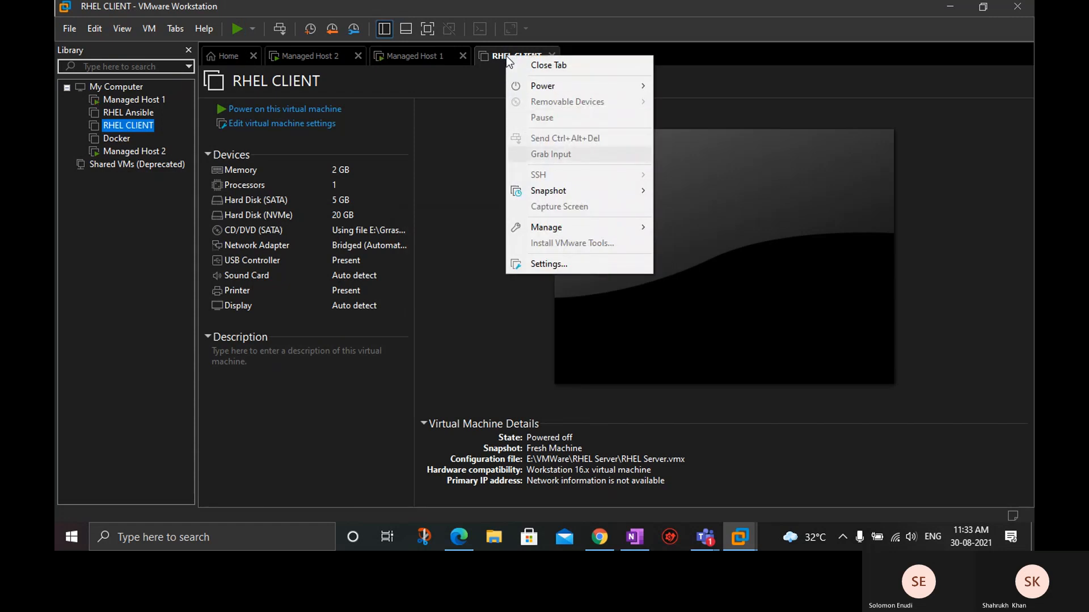
key("Right")
key("Down")
key("Return")
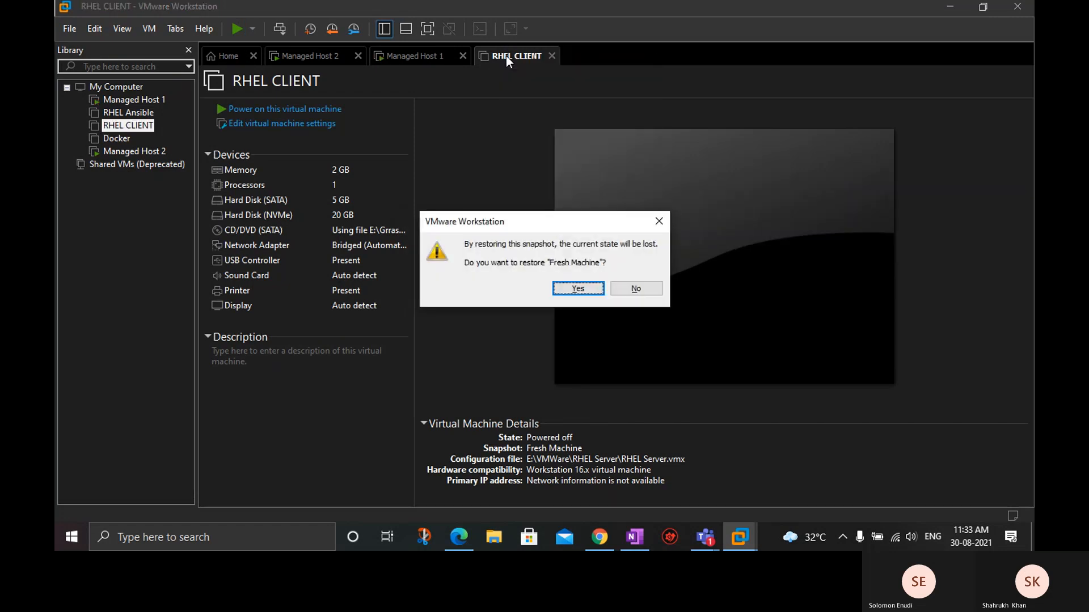
key("Return")
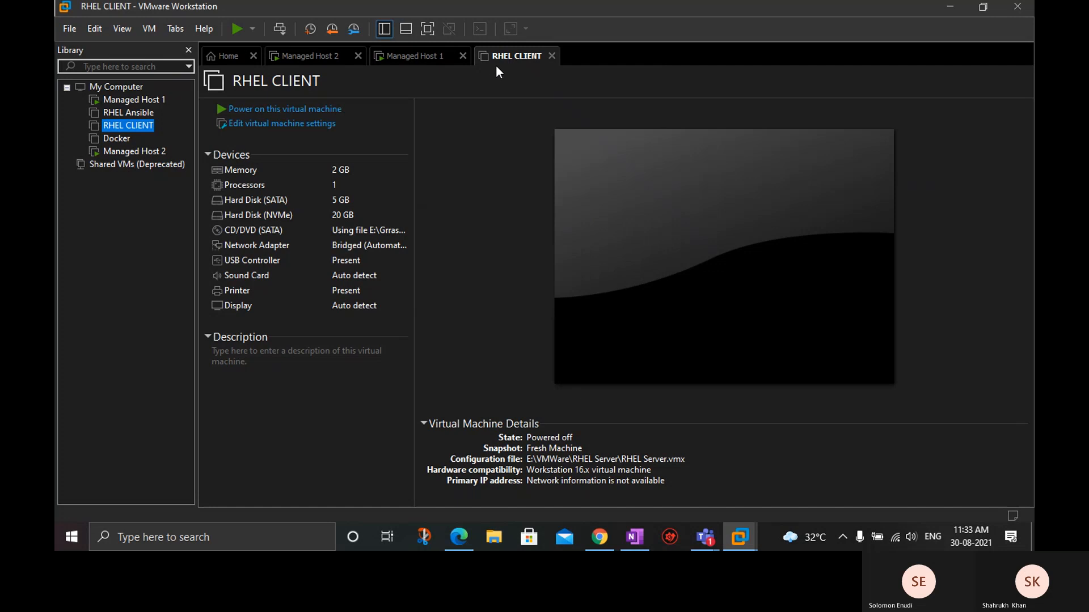
Revert RHEL CLIENT to the "Fresh Machine" snapshot again, accepting the loss of its current state.
right_click(509, 54)
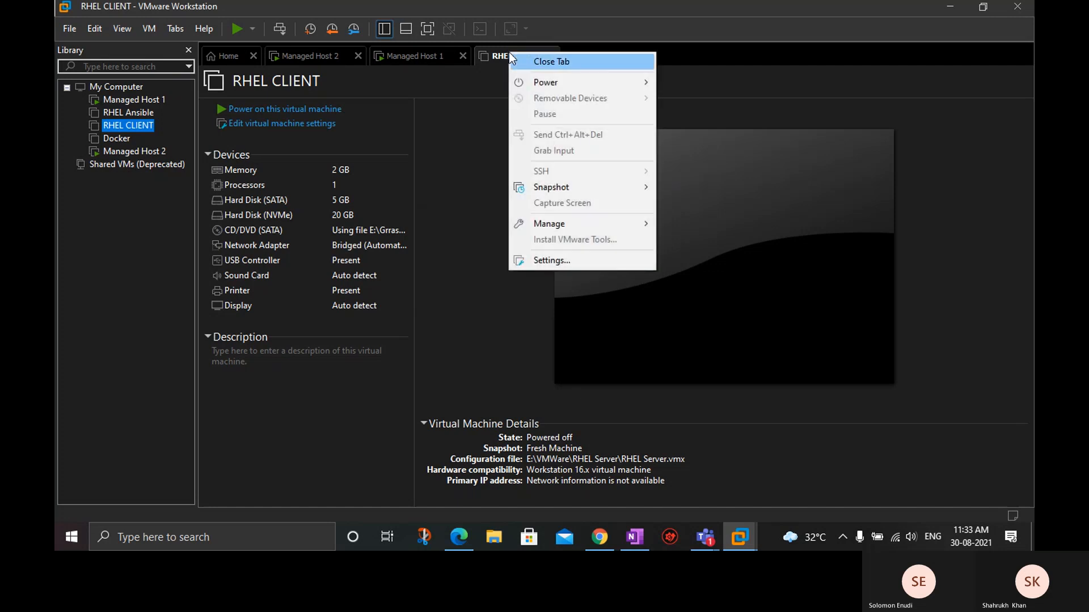
key("Down")
key("Right")
key("Down")
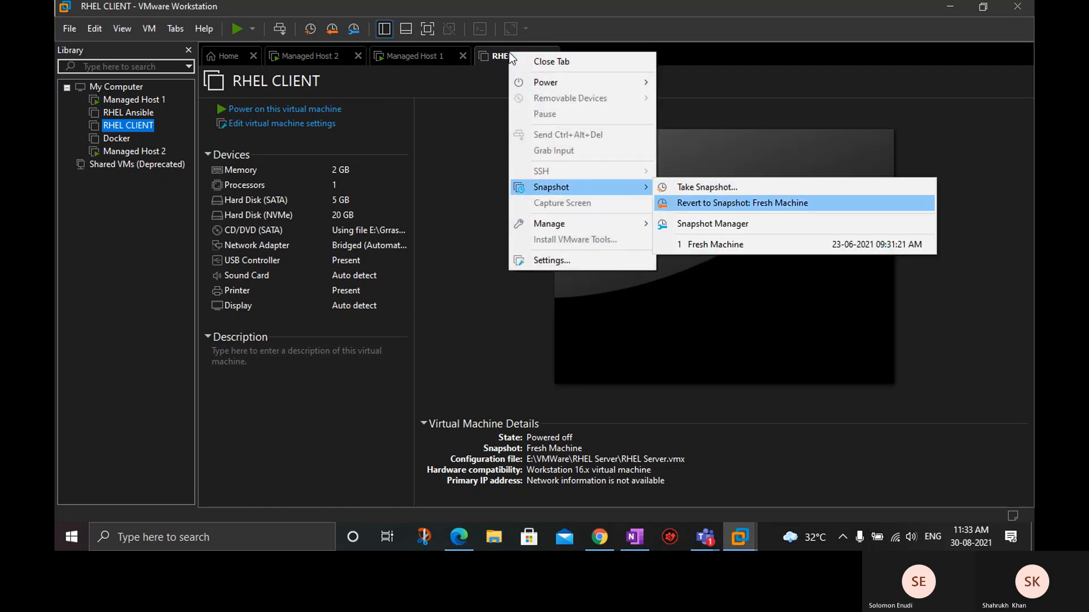
key("Return")
key("Return")
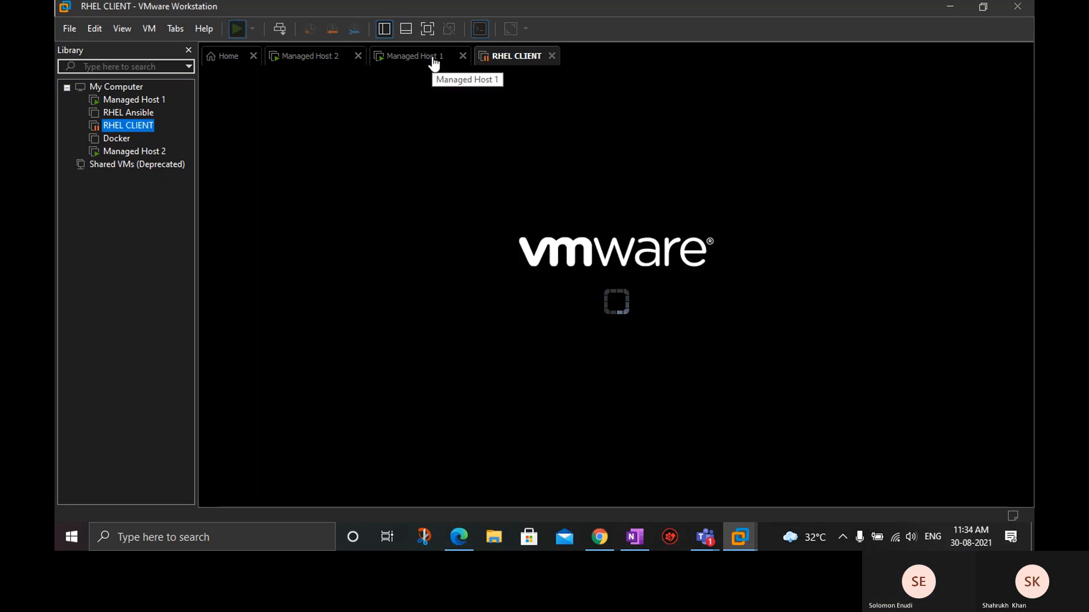
Switch to the Managed Host 1 console, move the progress dialog aside, and list root's home directory with ls.
left_click(433, 56)
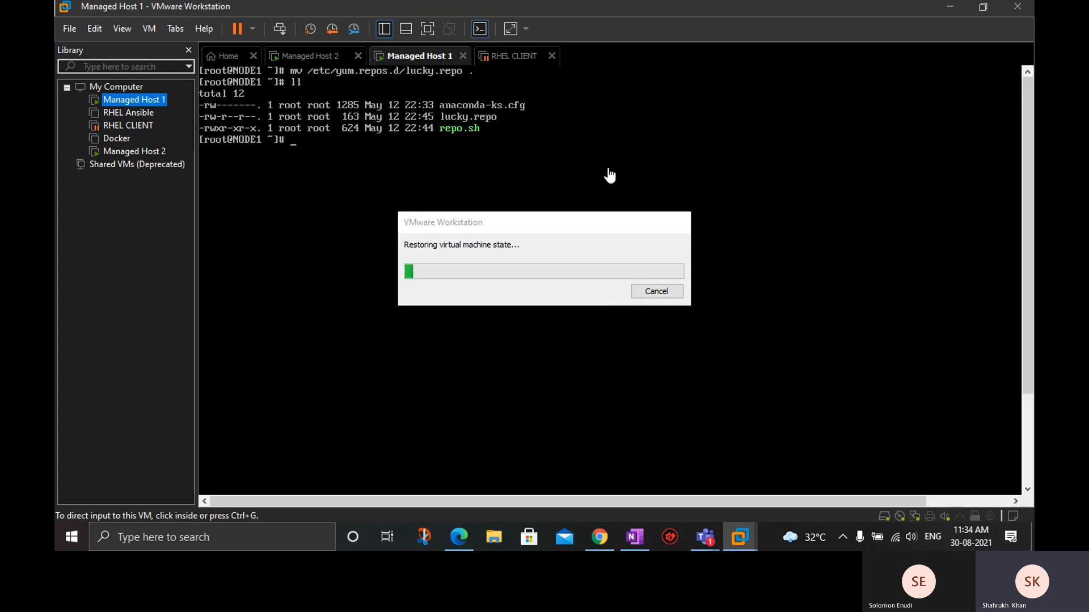
left_click_drag(541, 224, 881, 91)
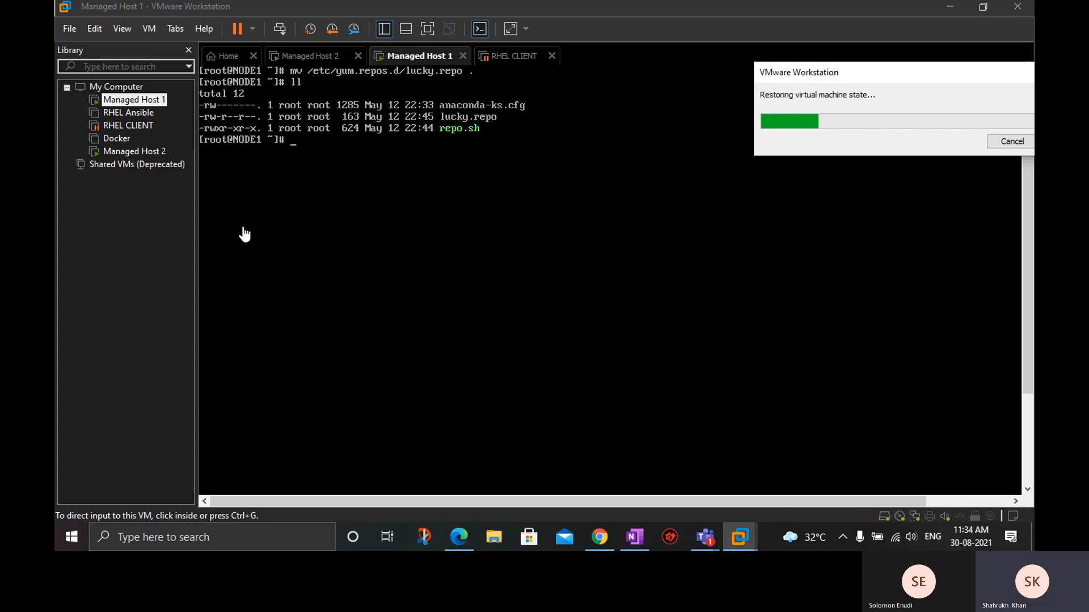
left_click(321, 124)
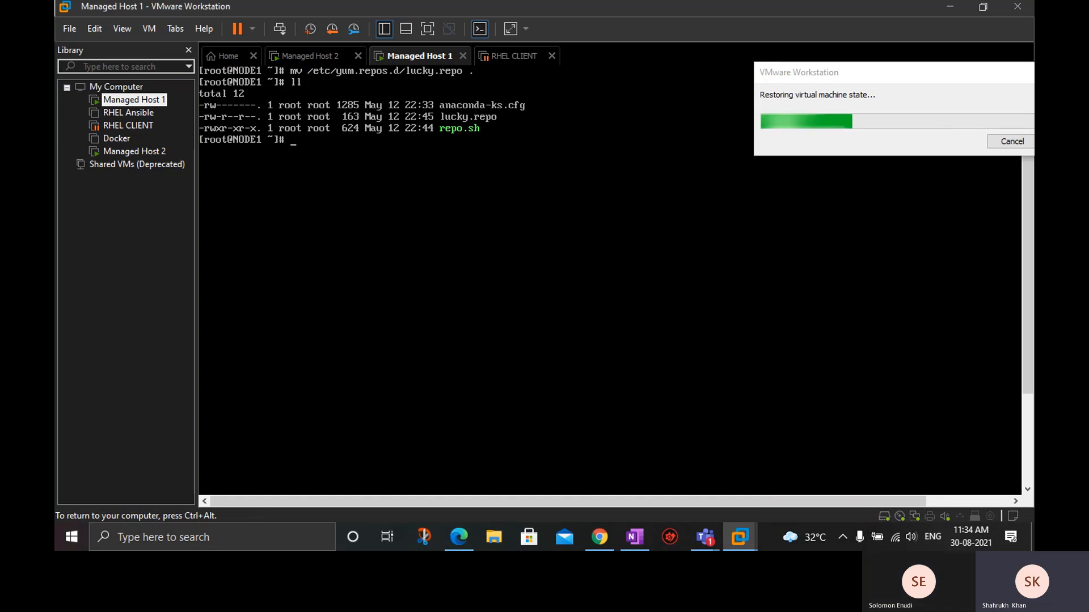
key("Return")
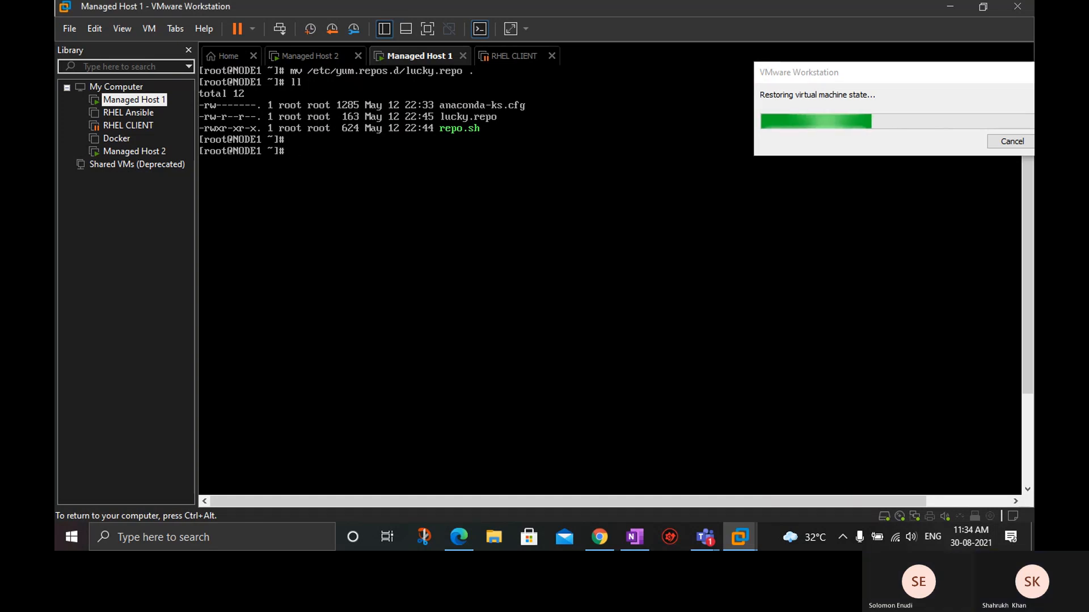
key("Return")
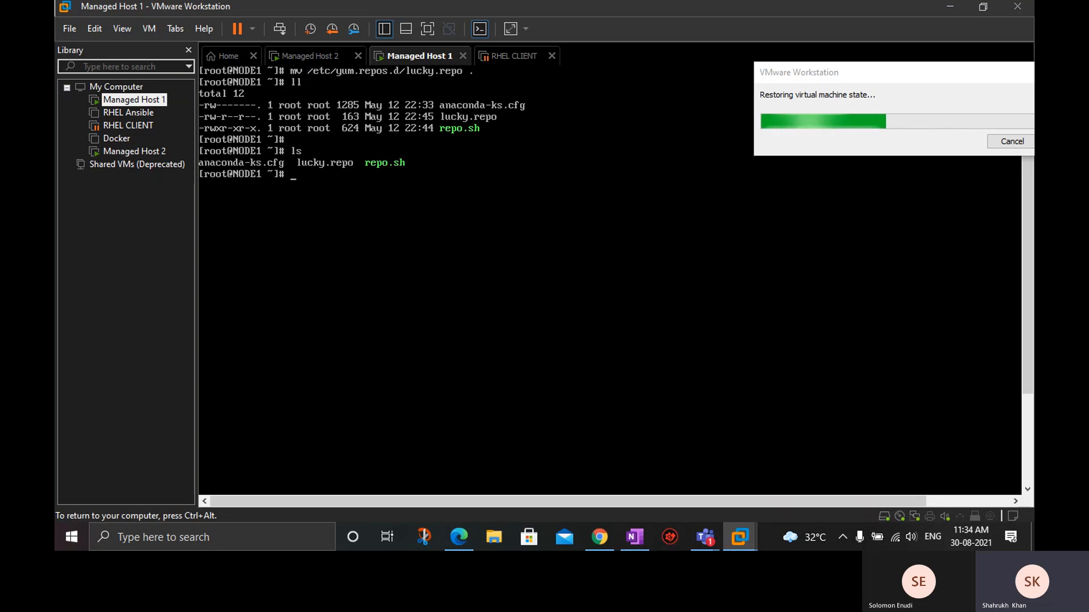
Create a directory named newdir in root's home directory on Managed Host 1 and list the contents again.
type("mkdir")
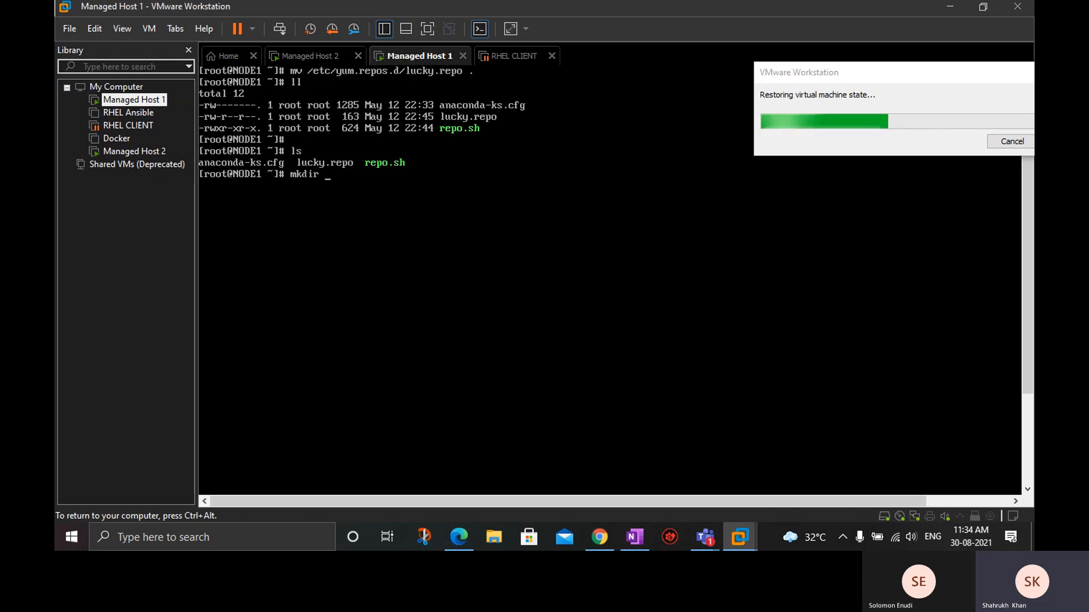
type(" newdir")
key("Return")
type("ls")
key("Return")
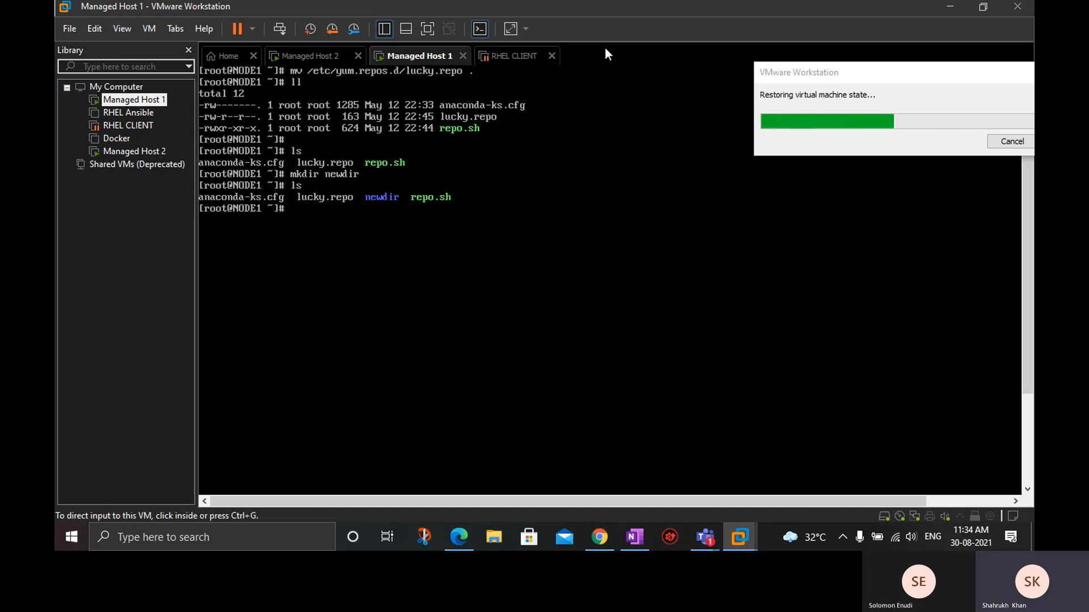
Return to RHEL CLIENT with the progress dialog moved aside, and close Managed Host 1 by powering it off.
left_click_drag(861, 69, 631, 107)
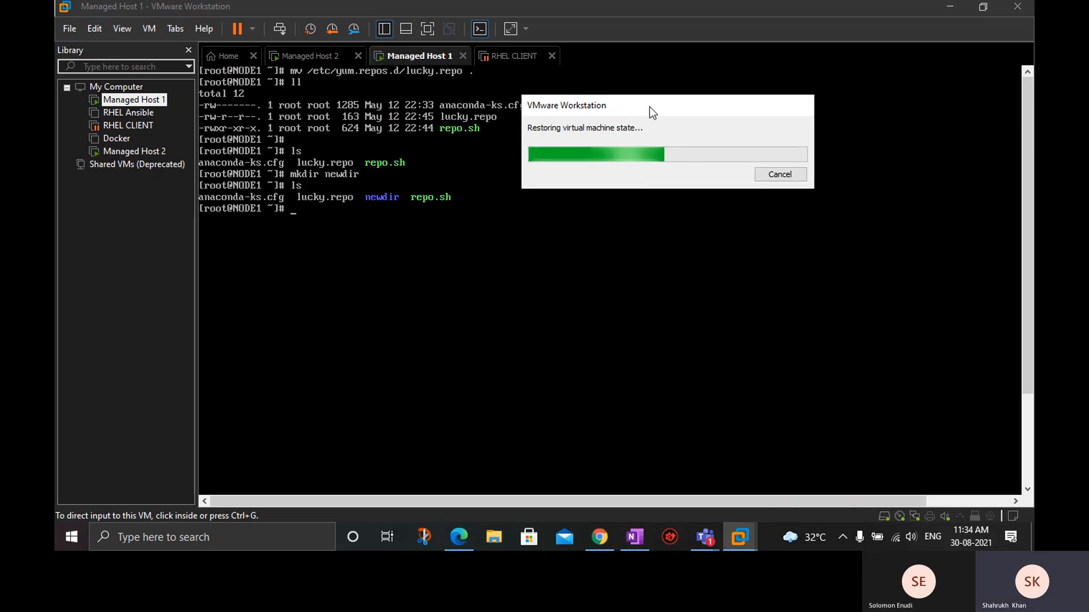
left_click_drag(648, 107, 488, 107)
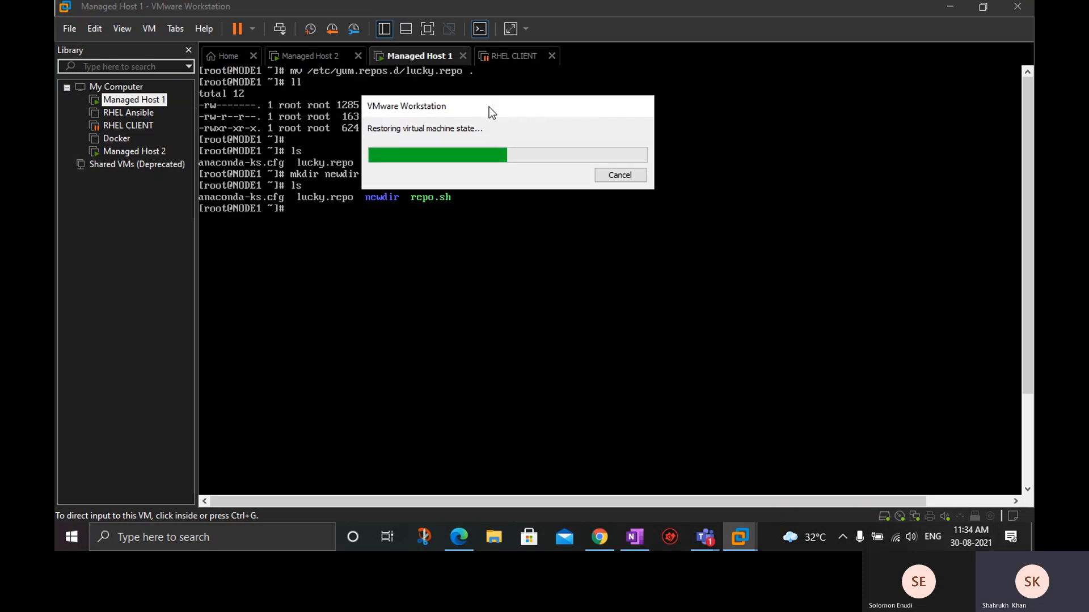
left_click(510, 62)
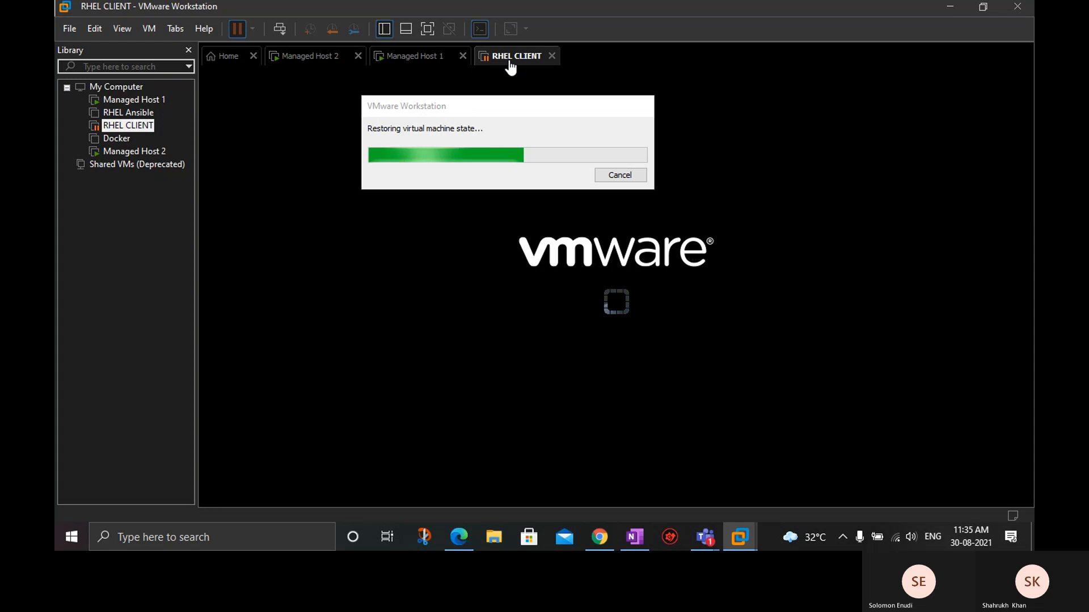
left_click(463, 56)
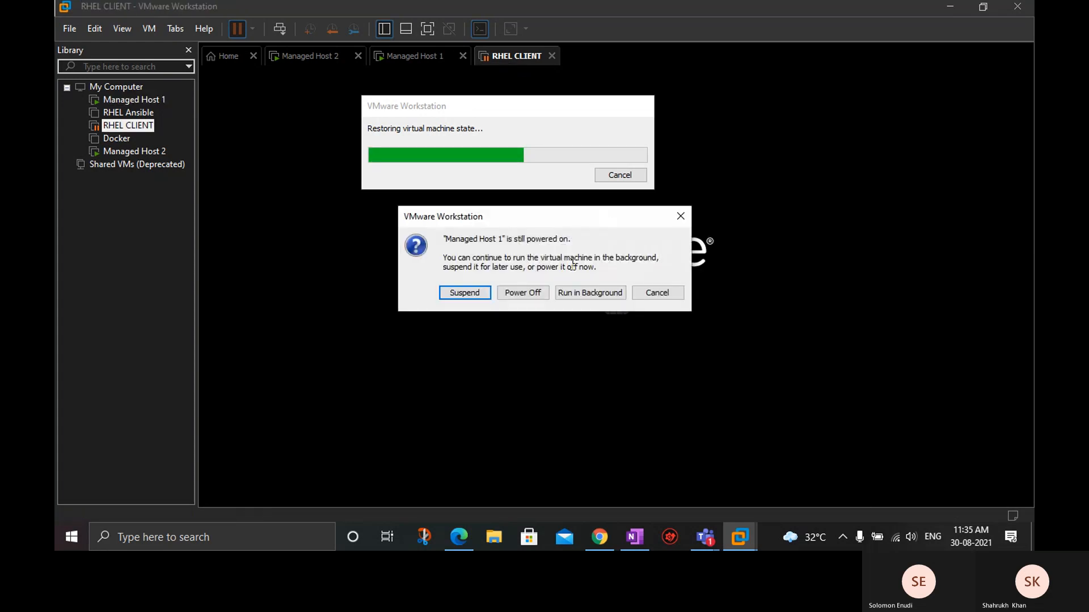
left_click(532, 296)
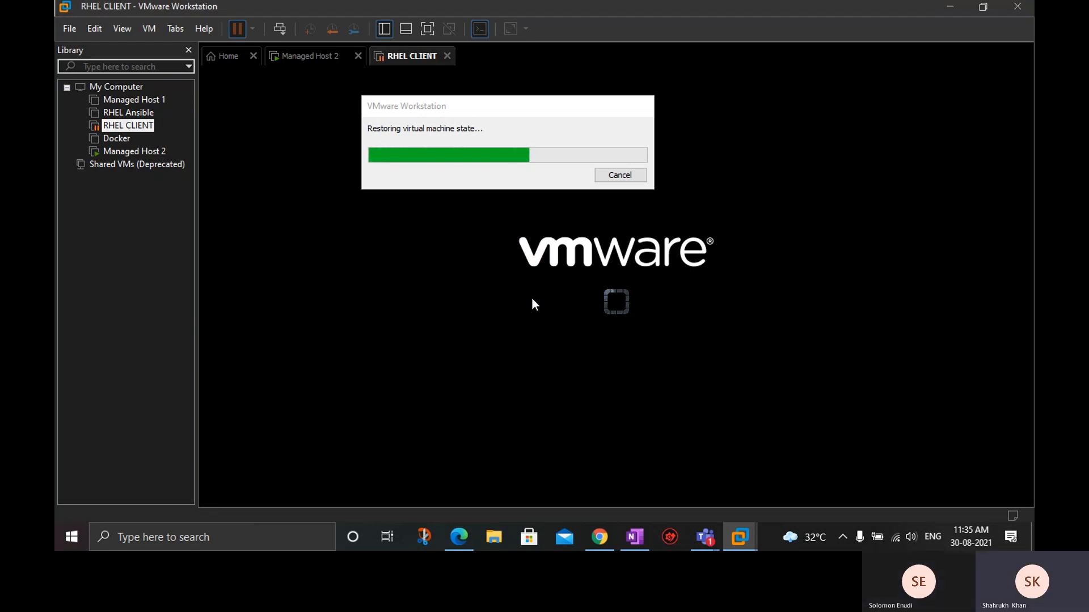
Switch to OneNote, add a page titled Topics to the RHCSA section, and move it above the Intstallation page.
left_click(649, 531)
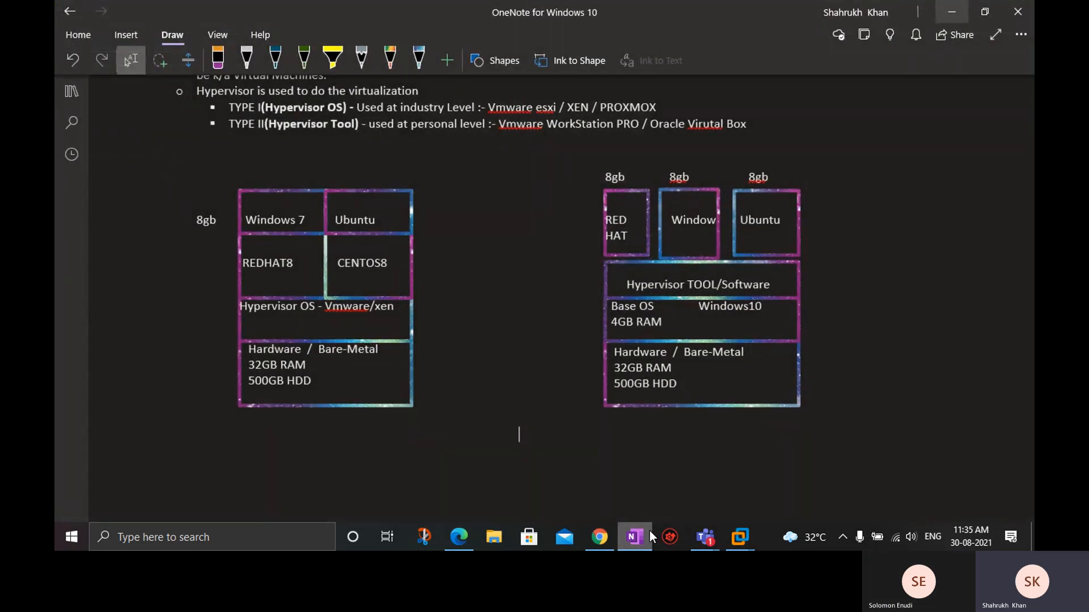
left_click(67, 90)
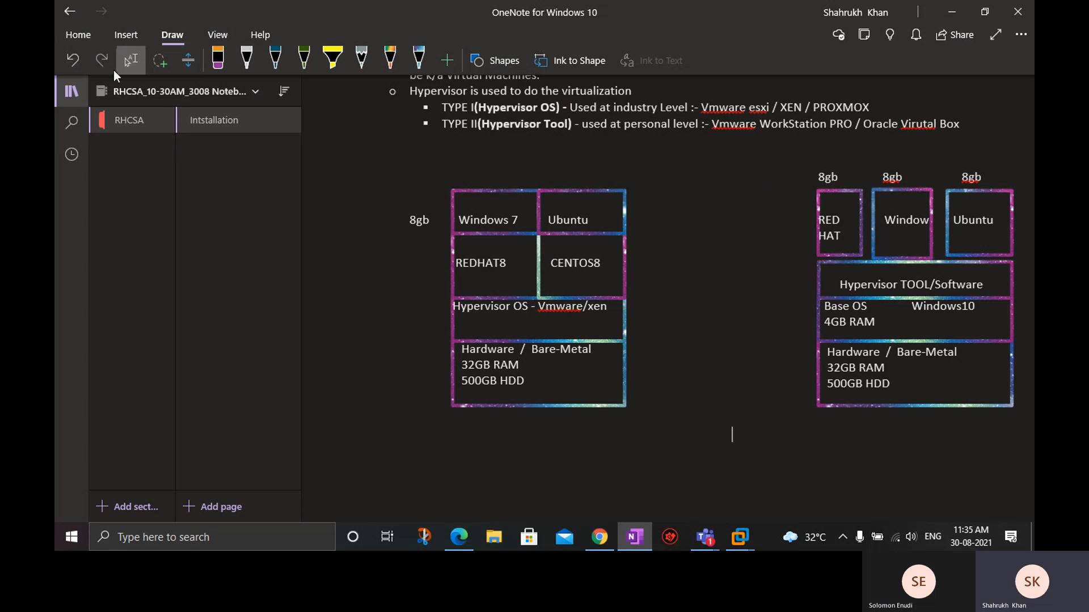
left_click(75, 85)
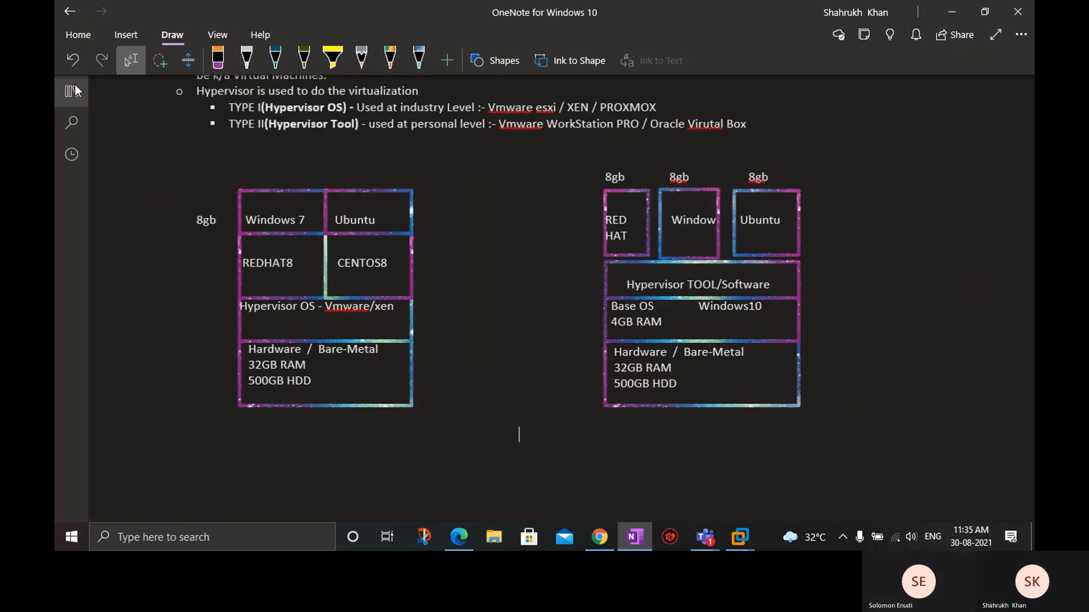
left_click(75, 86)
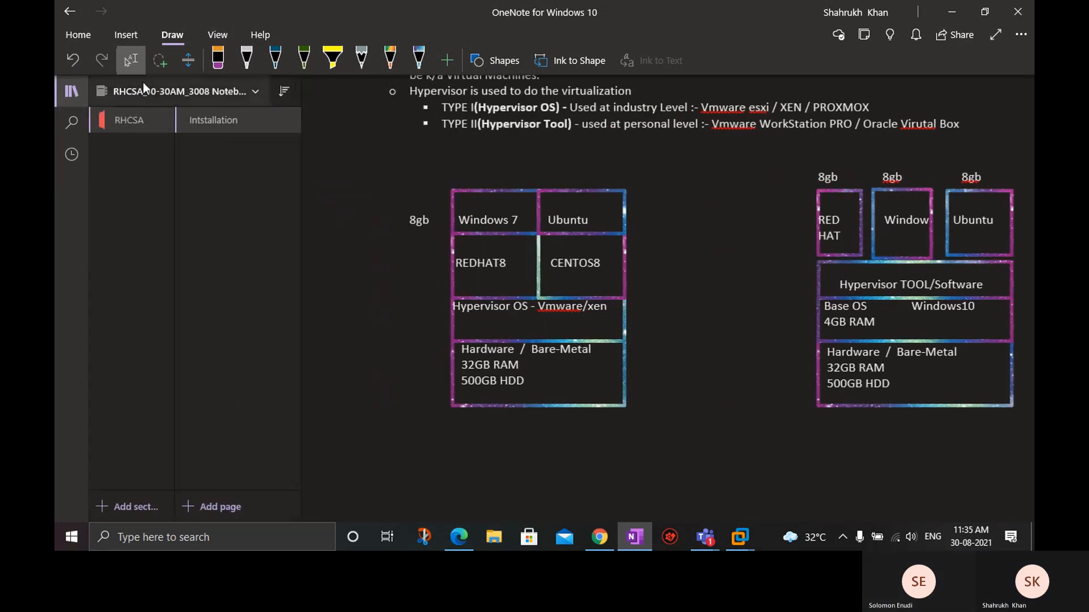
left_click(212, 503)
type("Topics")
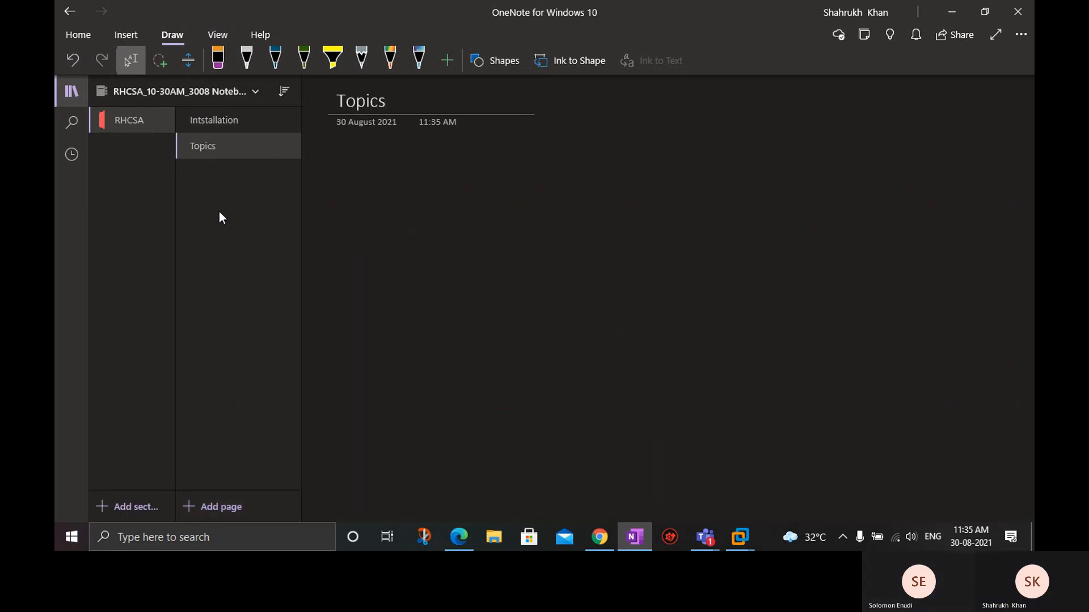
left_click(214, 146)
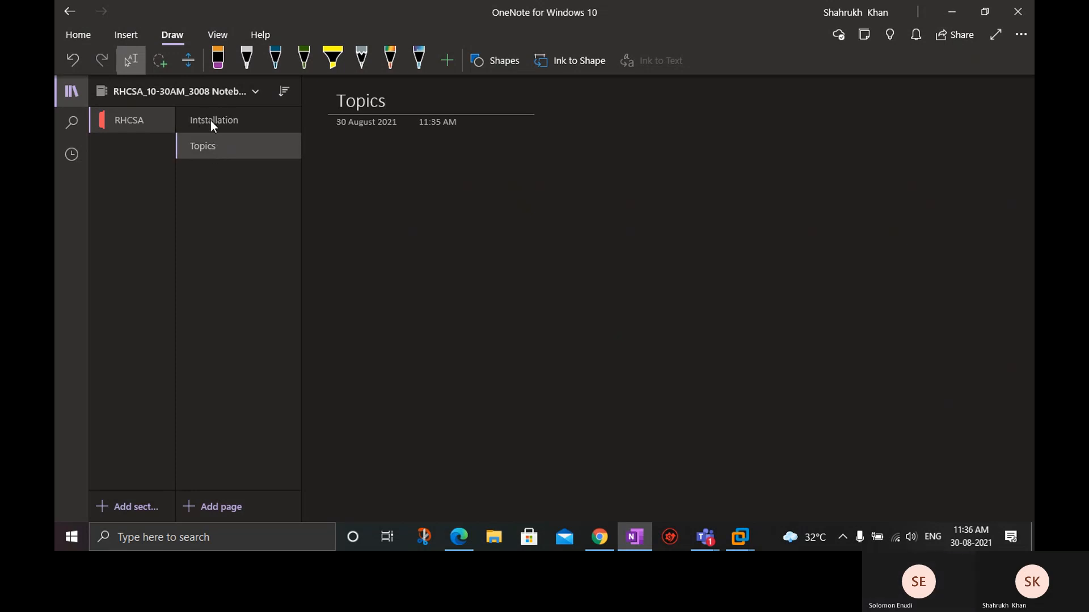
left_click_drag(199, 122, 183, 190)
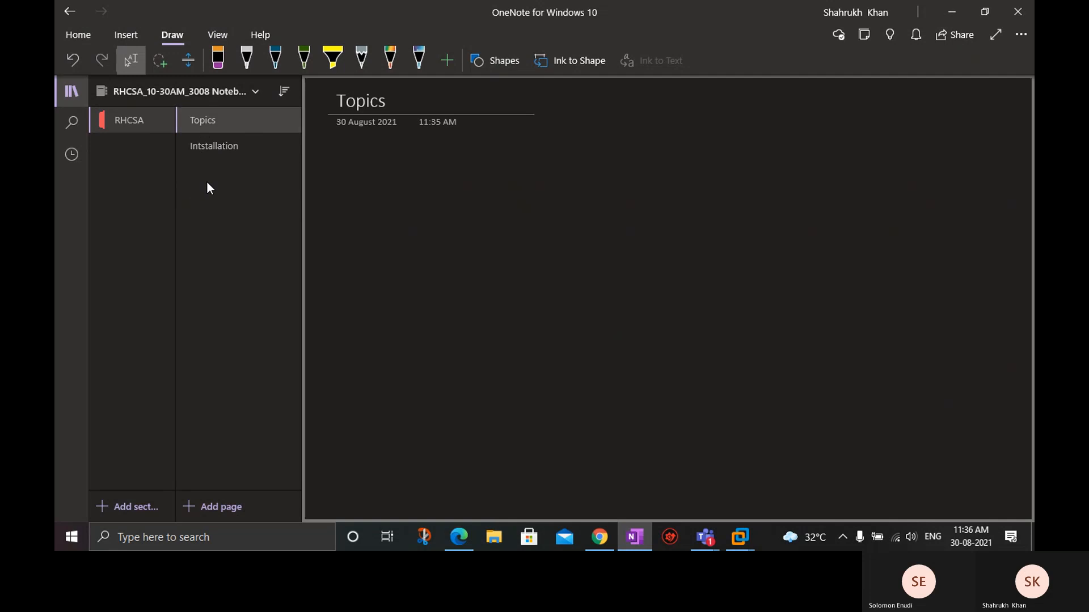
Open the Topics page at the start of the DevOps_8-30am IST_21June Notebook.
left_click(190, 101)
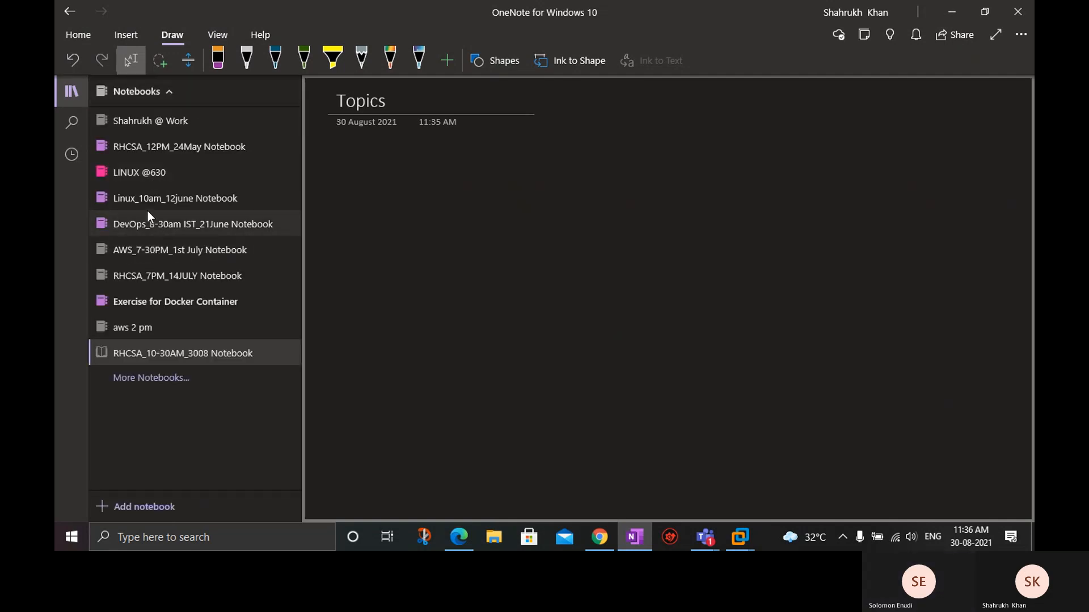
left_click(148, 218)
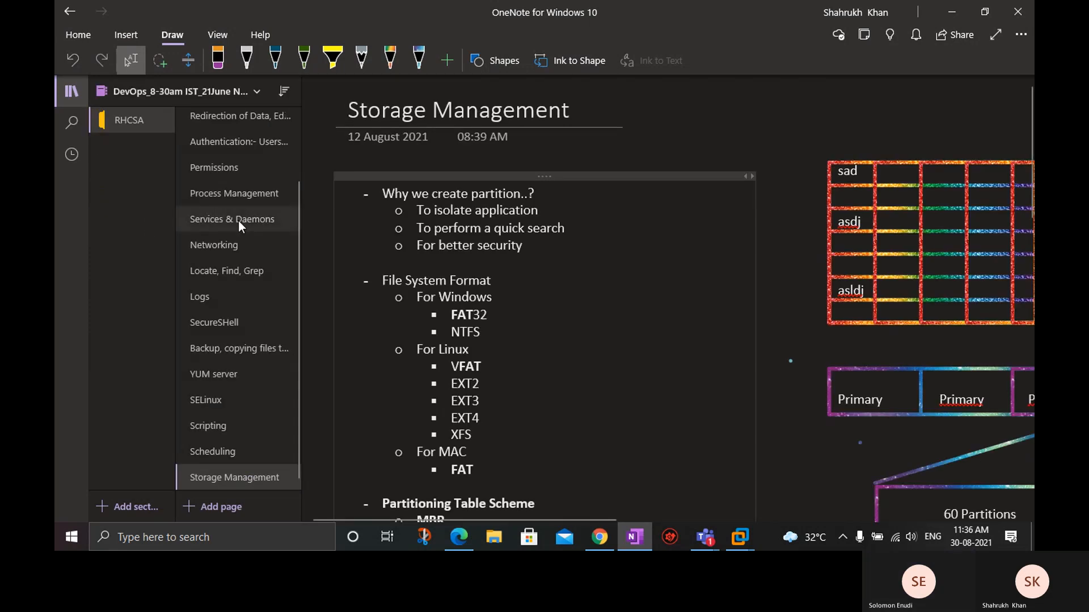
scroll(239, 220, "up", 3)
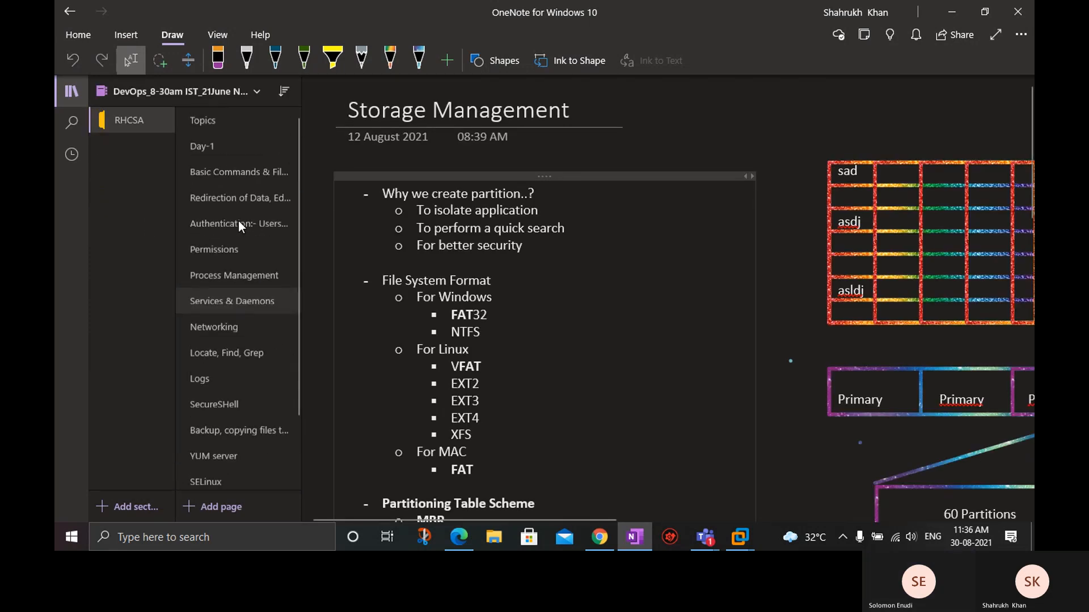
left_click(228, 119)
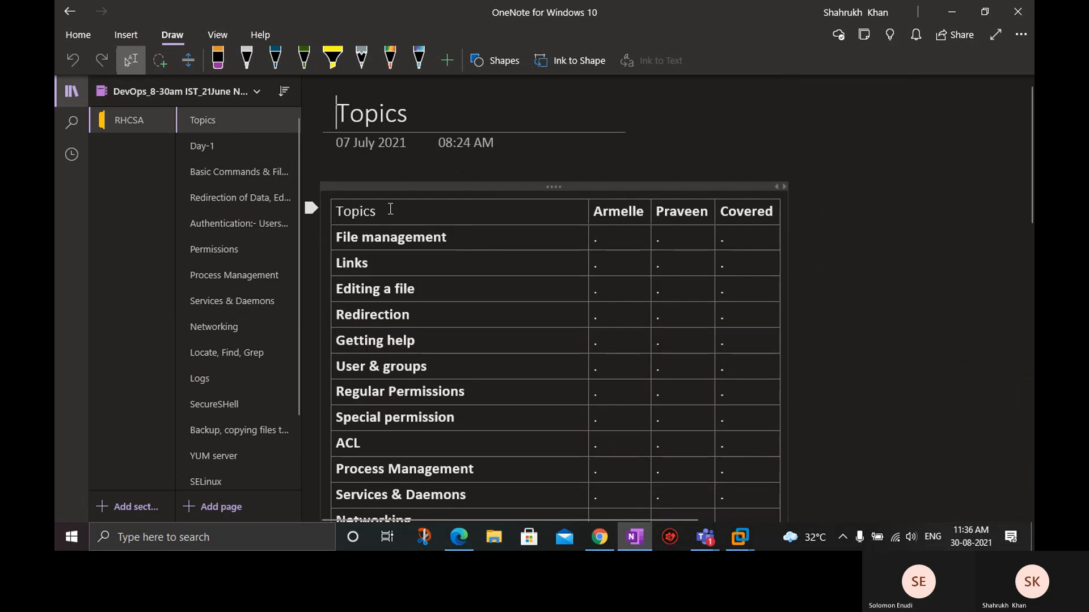
double_click(338, 213)
key("ctrl+a")
type("a")
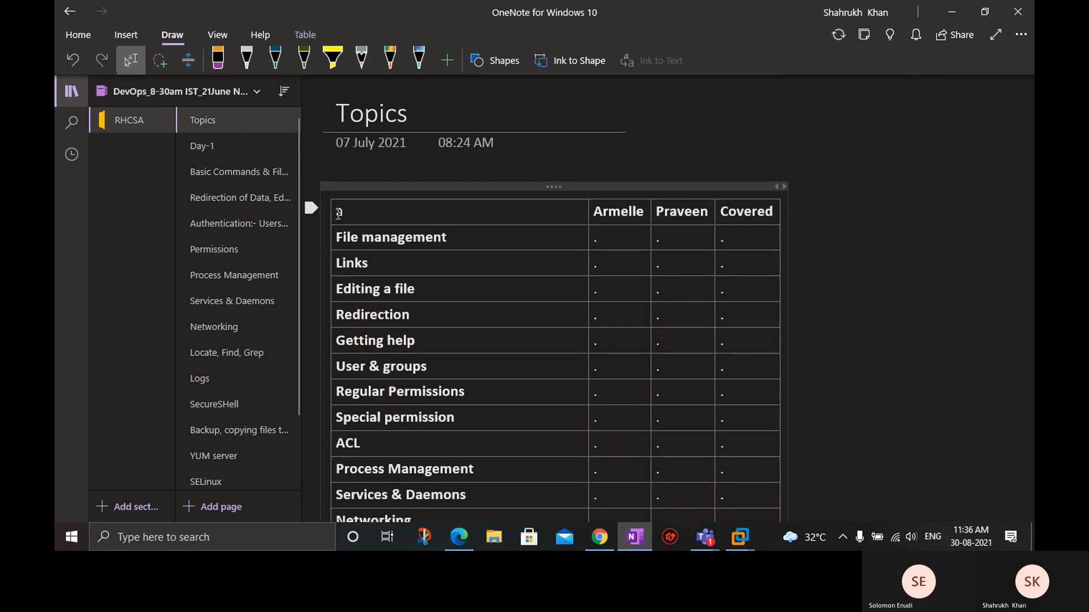
key("ctrl+a")
key("ctrl+a")
key("ctrl+a")
key("ctrl+z")
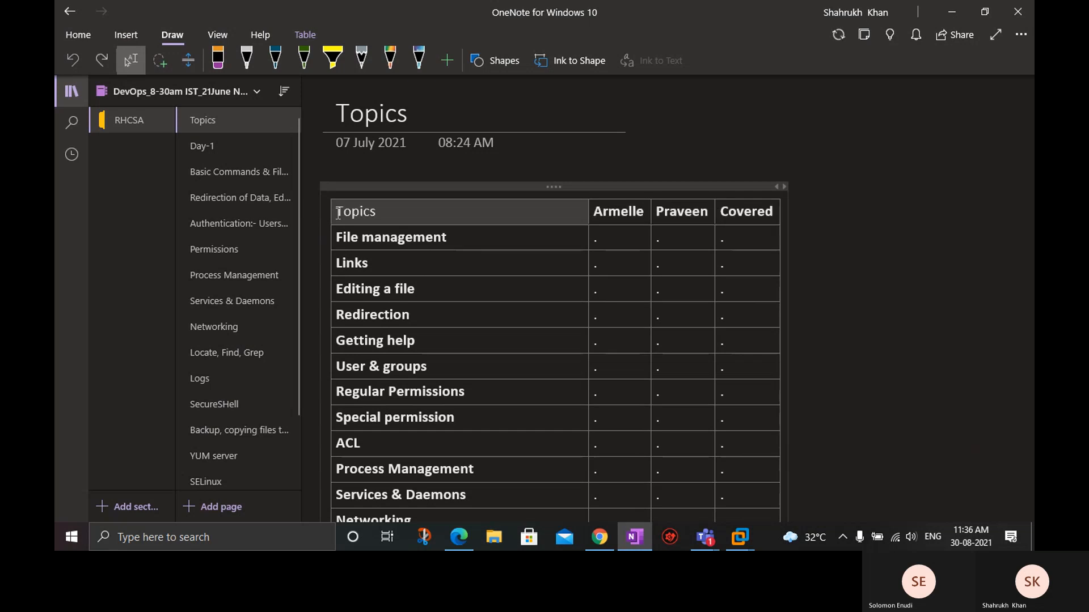
Select the entire topics table, from the Topics header through System Tuning with all its columns, and copy it.
left_click(338, 212)
key("shift+Down")
key("shift+Down")
key("shift+Down")
key("shift+Down")
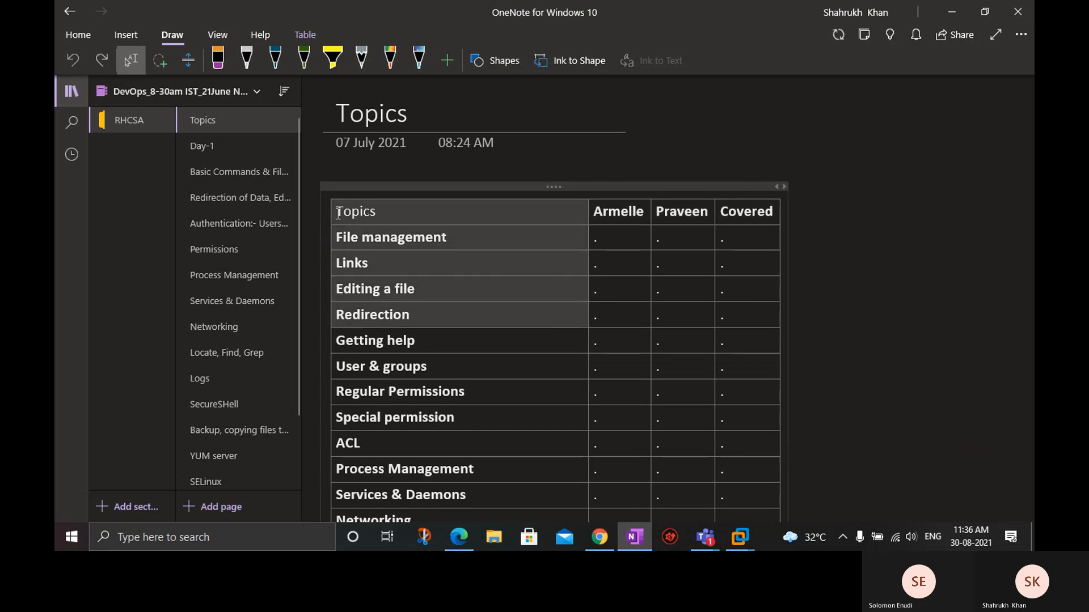
key("shift+Down")
key("shift+Down")
key("shift+Down")
key("shift+Down")
key("shift+Down")
key("shift+Down")
key("shift+Down")
key("shift+Down")
key("shift+Down")
key("shift+Down")
key("shift+Down")
key("shift+Down")
key("shift+Down")
key("shift+Down")
key("shift+Down")
key("shift+Down")
key("shift+Down")
key("shift+Down")
key("shift+Down")
key("shift+Down")
key("shift+Up")
key("shift+Up")
key("shift+Up")
key("shift+Down")
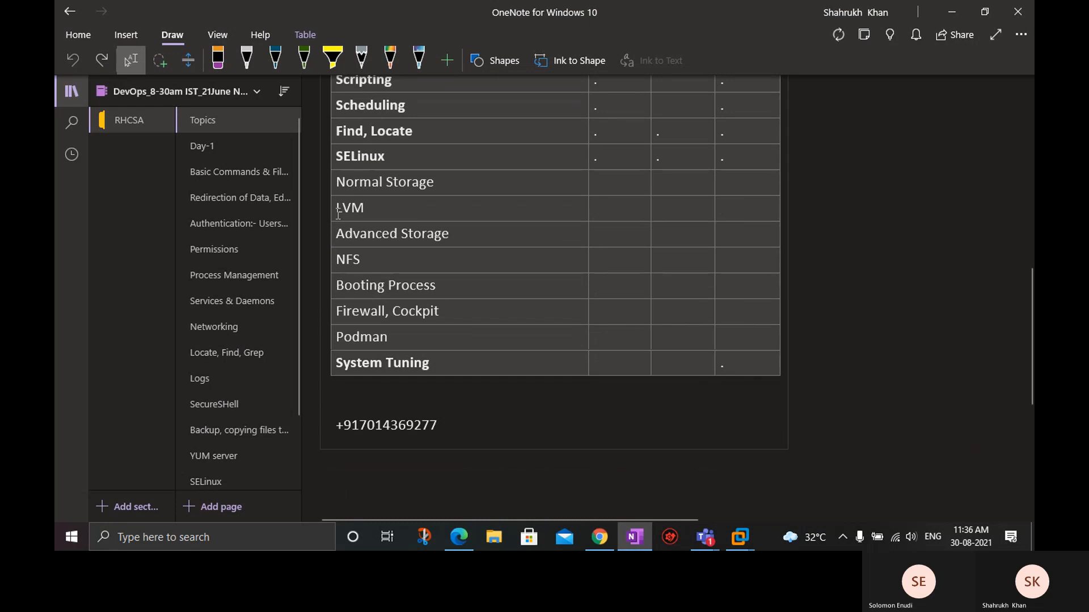
Paste the copied table below the title of the Topics page in the RHCSA_10-30AM_3008 Notebook.
left_click(121, 89)
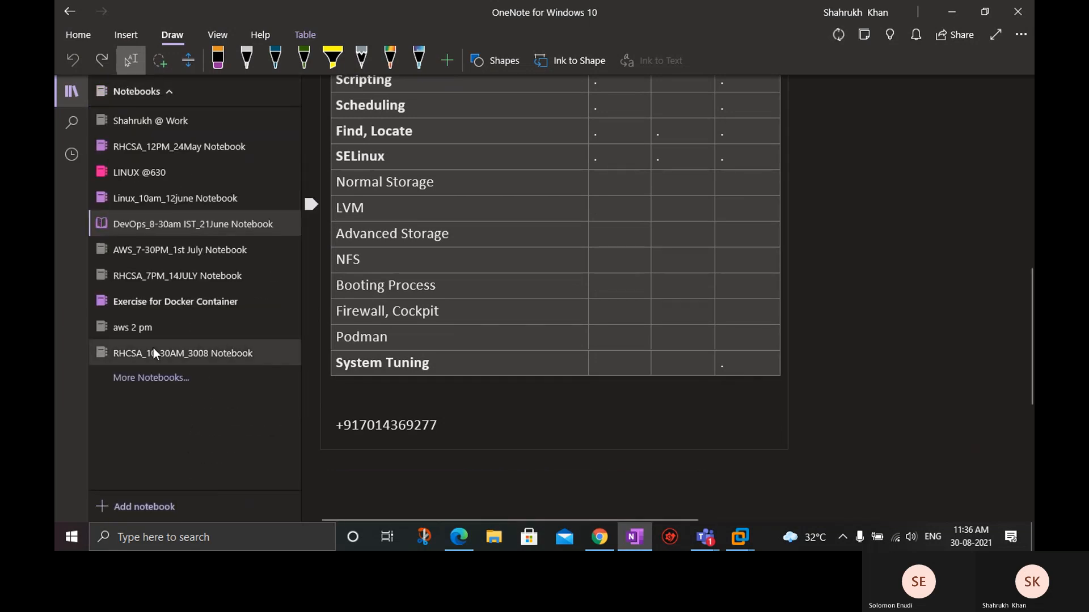
left_click(153, 348)
left_click(344, 172)
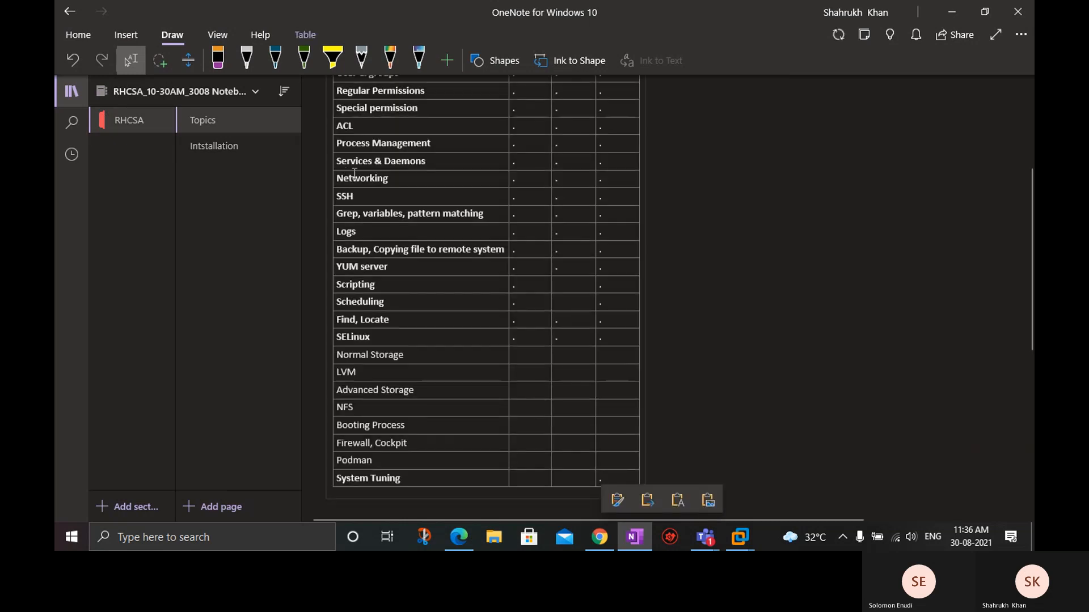
Delete the second student-name column, directly before the Covered column, from the pasted table.
scroll(710, 208, "up", 1)
scroll(709, 208, "up", 4)
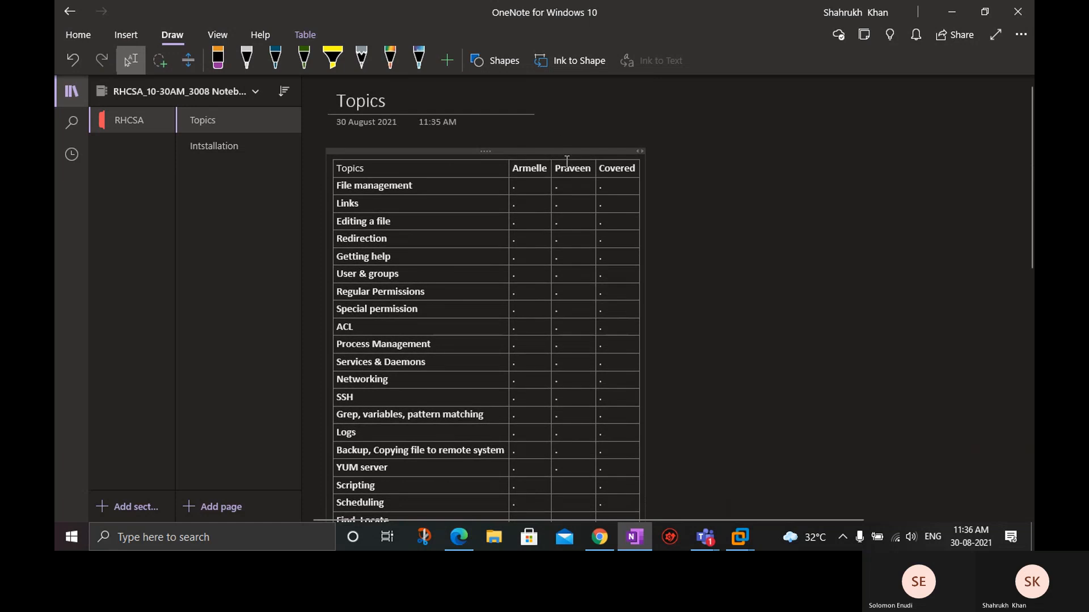
right_click(564, 154)
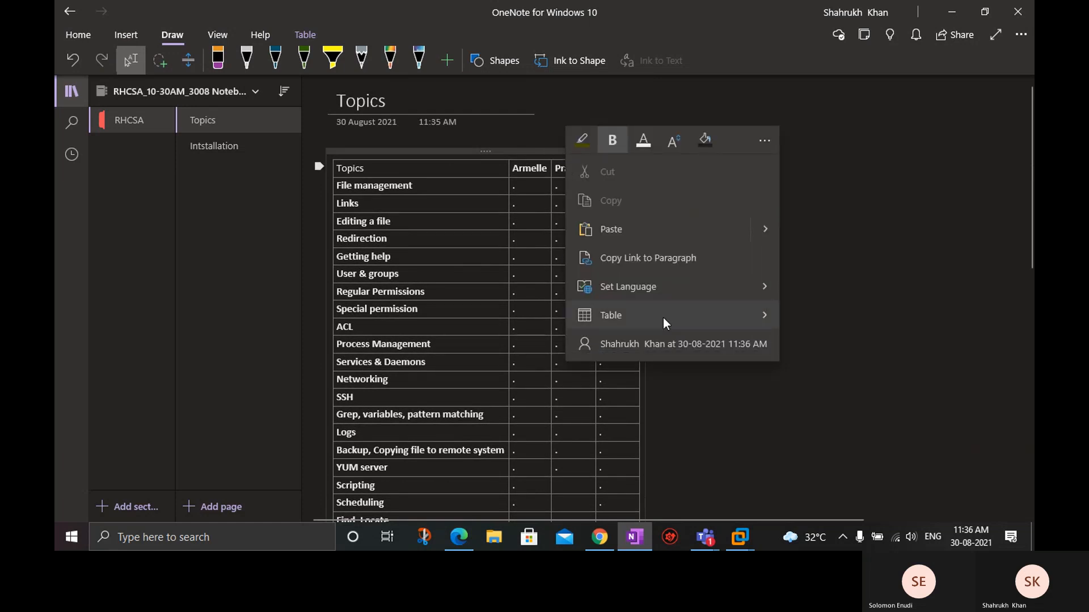
mouse_move(663, 319)
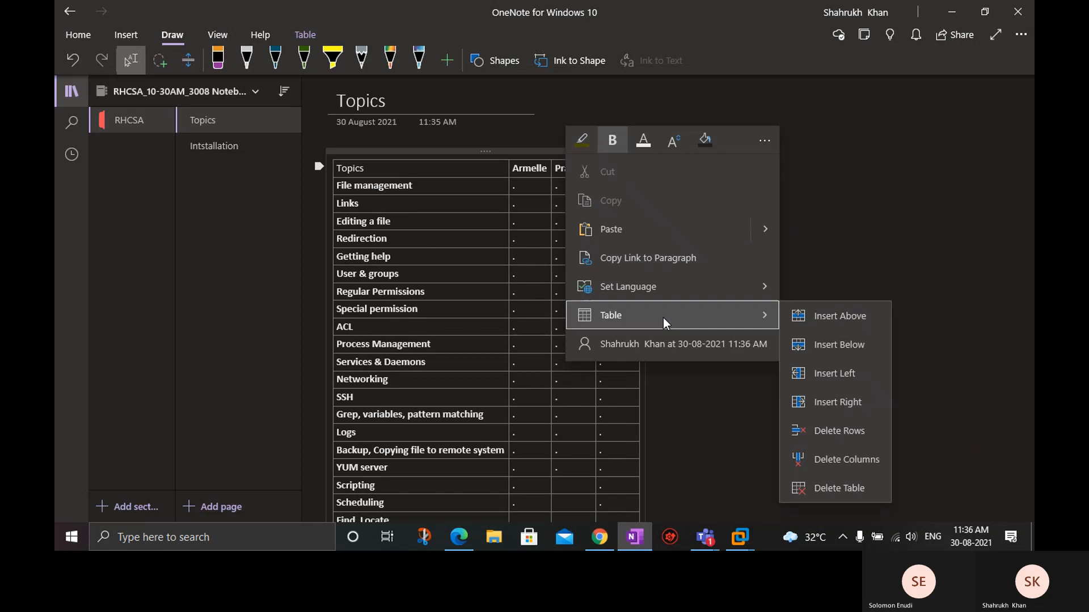
left_click(848, 461)
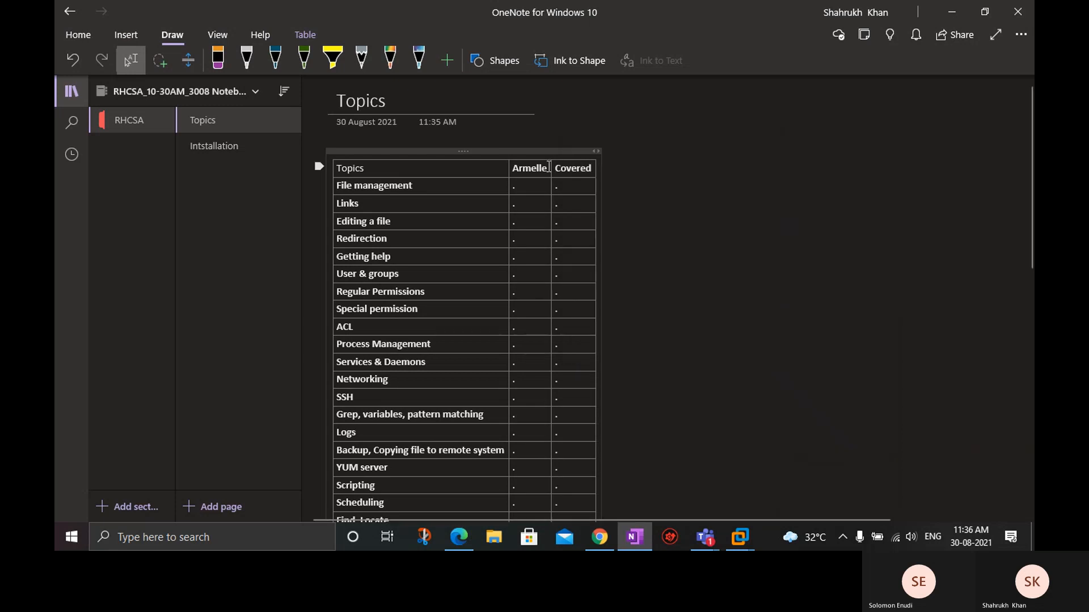
Replace the heading of the remaining student column with the current student's first name.
left_click(546, 169)
key("BackSpace")
key("BackSpace")
key("BackSpace")
key("BackSpace")
key("BackSpace")
key("BackSpace")
key("BackSpace")
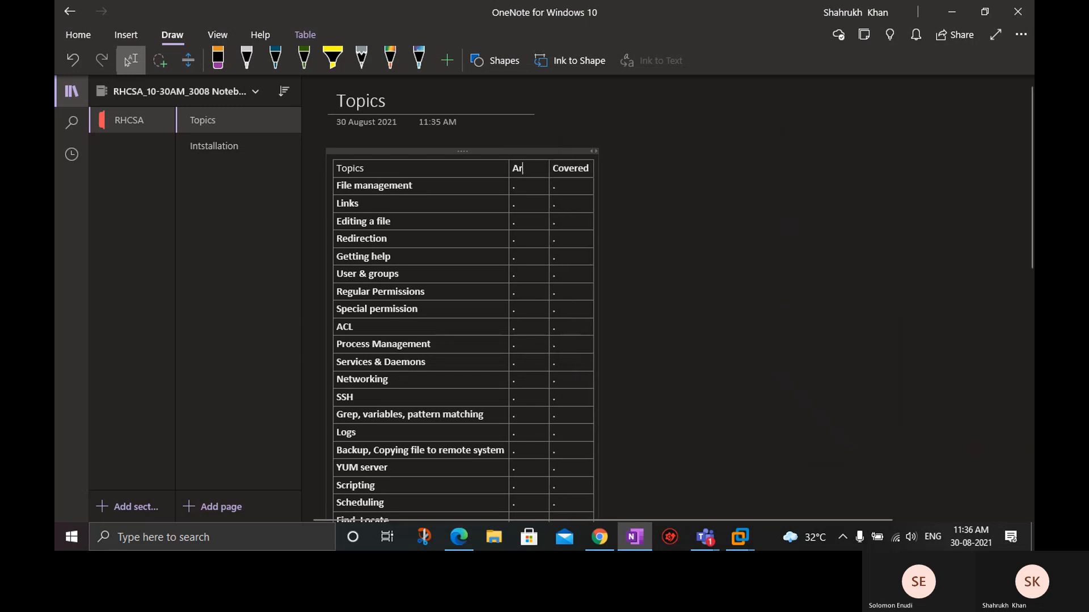
type("Solo")
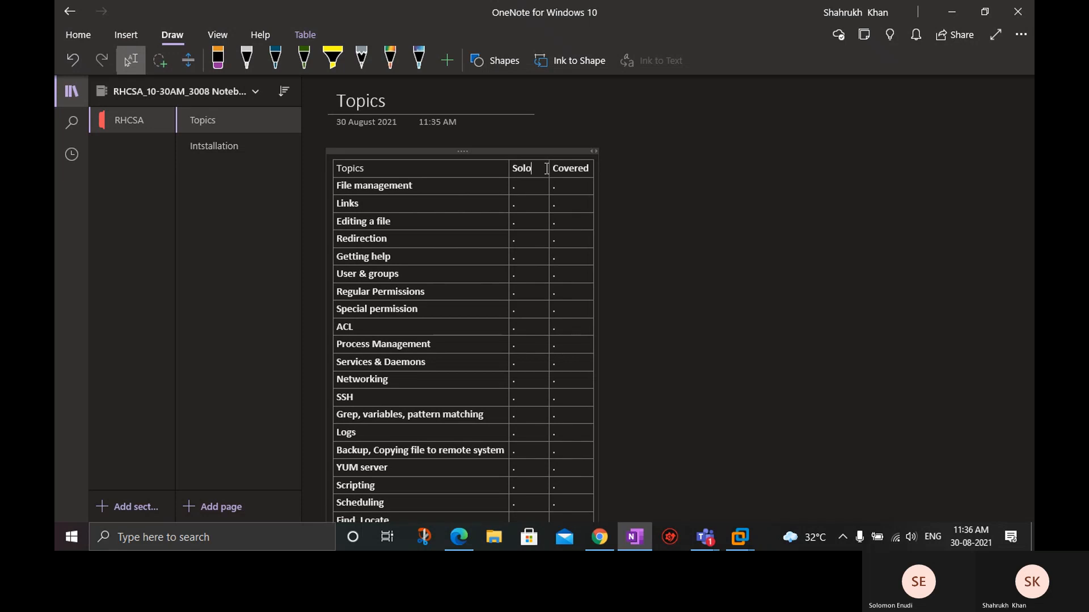
type("mon")
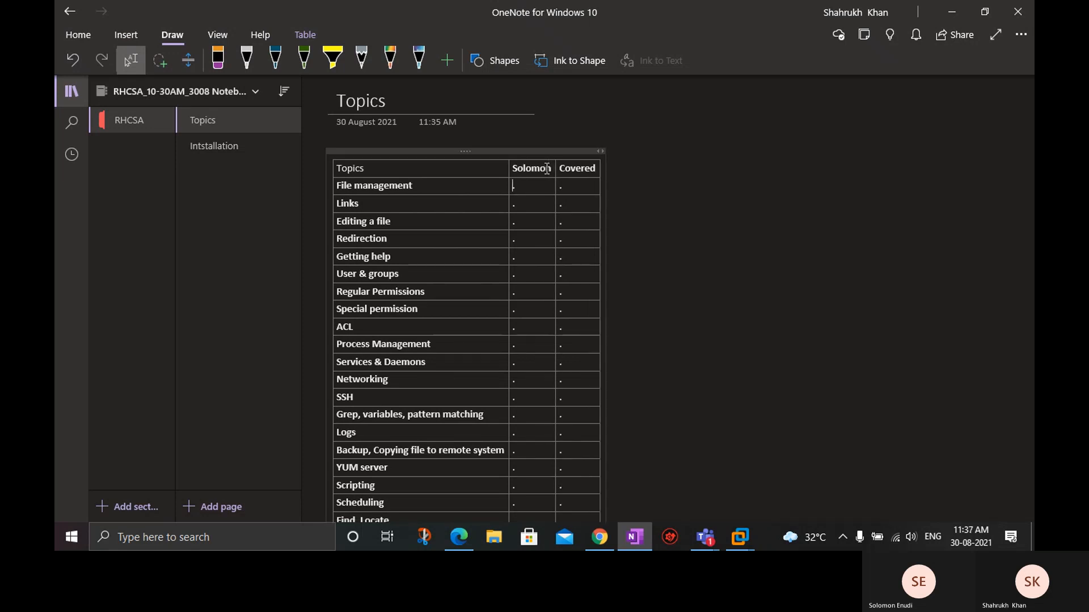
Clear the dots from the student and Covered columns for every topic row, keeping the header row.
key("shift+Right")
key("shift+Right")
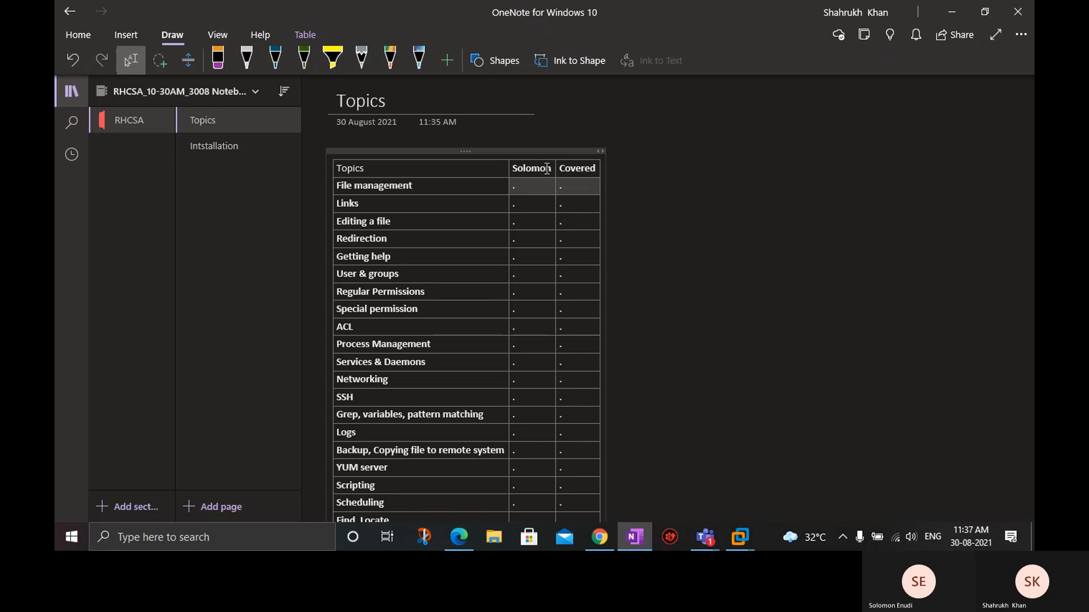
key("Delete")
key("shift+Down")
key("shift+Down")
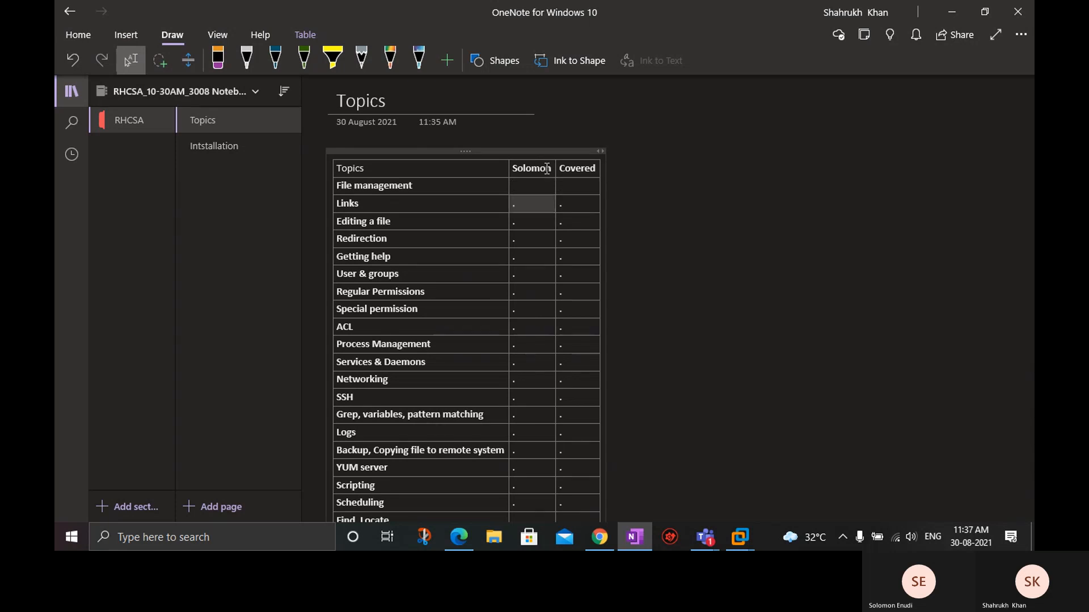
key("shift+Right")
key("shift+Down")
key("shift+Down")
key("shift+Down")
key("shift+Down")
key("shift+Down")
key("shift+Down")
key("shift+Down")
key("shift+Down")
key("shift+Down")
key("shift+Down")
key("shift+Down")
key("shift+Down")
key("shift+Down")
key("shift+Down")
key("shift+Down")
key("shift+Down")
key("shift+Down")
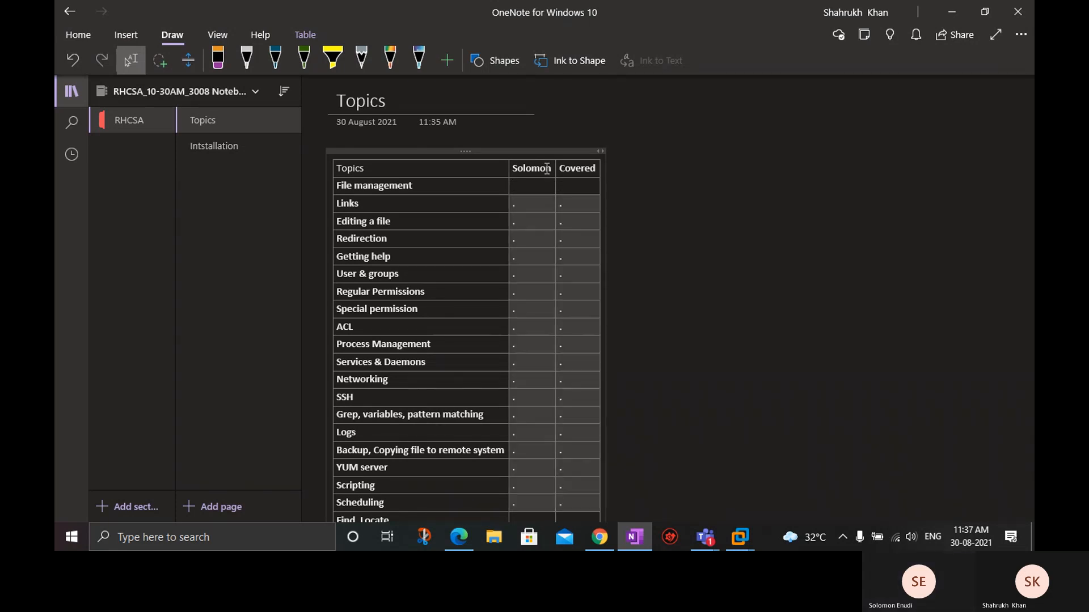
key("Delete")
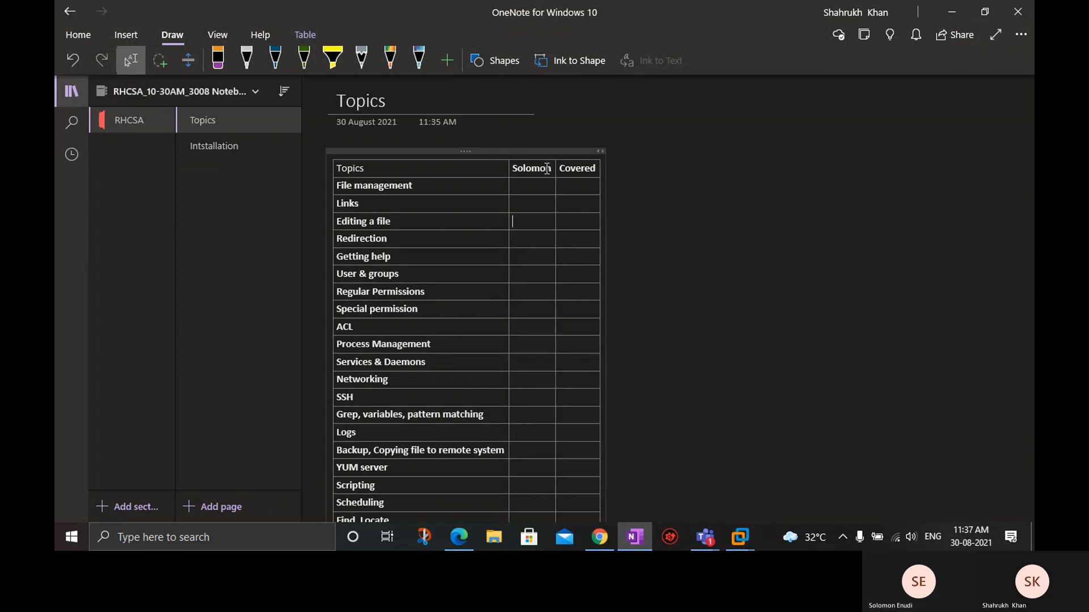
Review the topics table from end to start with the notebook navigation hidden and the page enlarged.
scroll(546, 168, "down", 5)
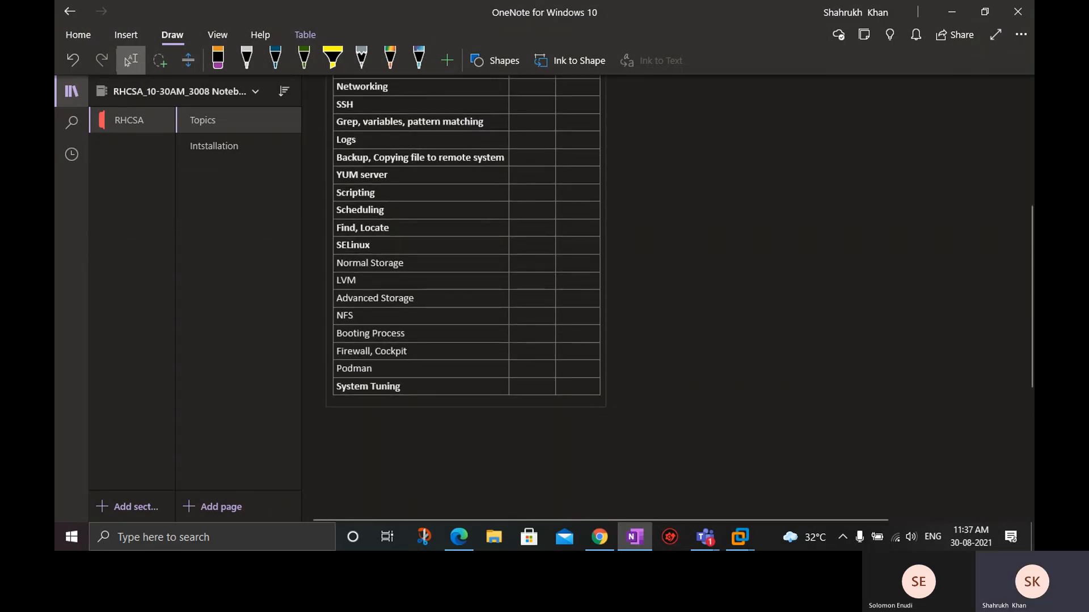
scroll(624, 318, "up", 3)
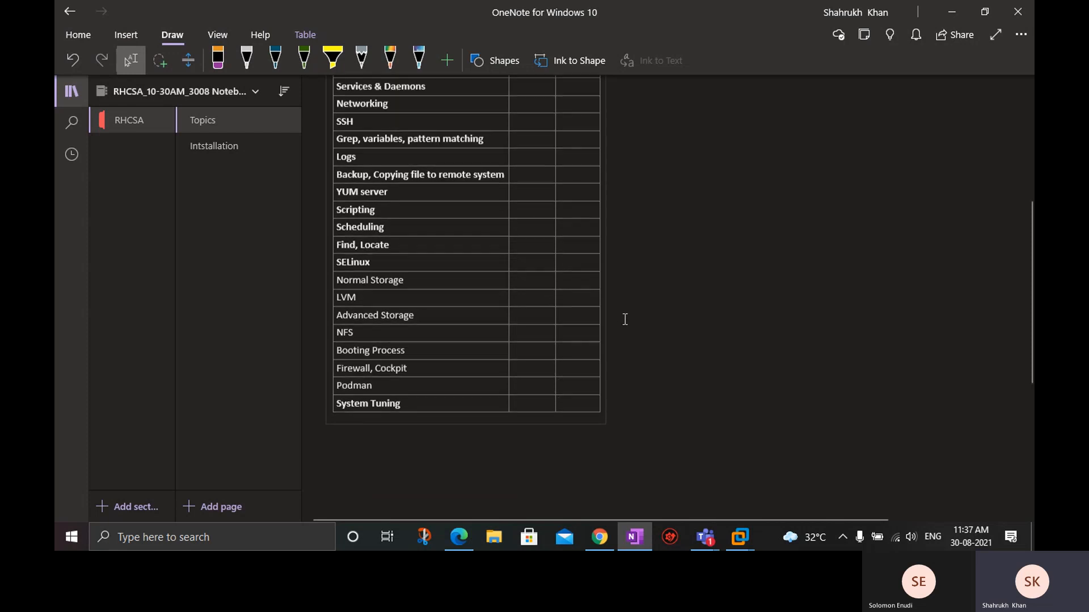
left_click(83, 101)
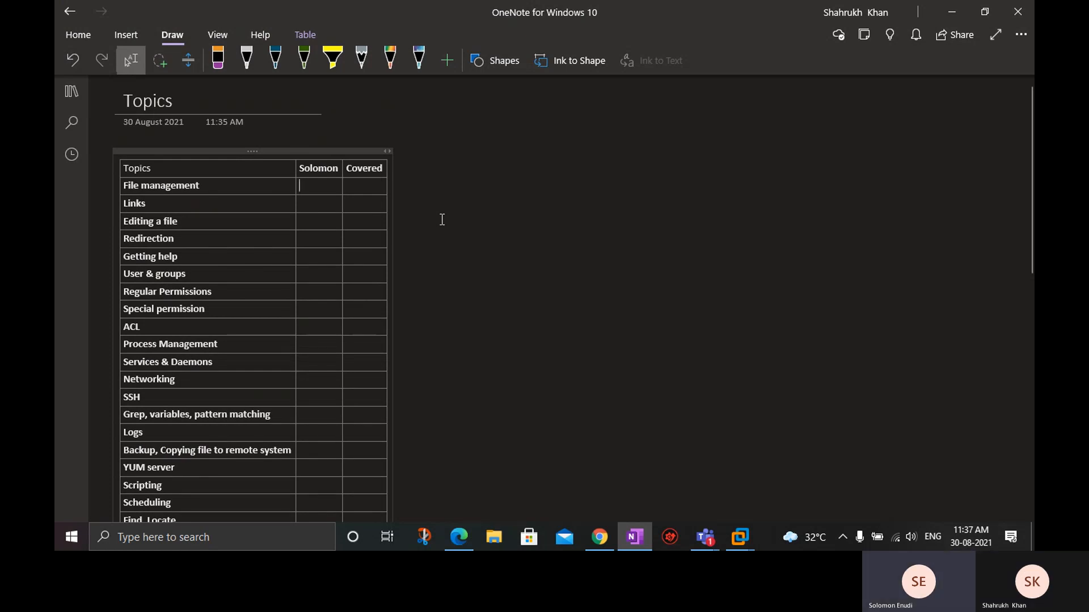
scroll(442, 220, "up", 1)
scroll(442, 219, "up", 1)
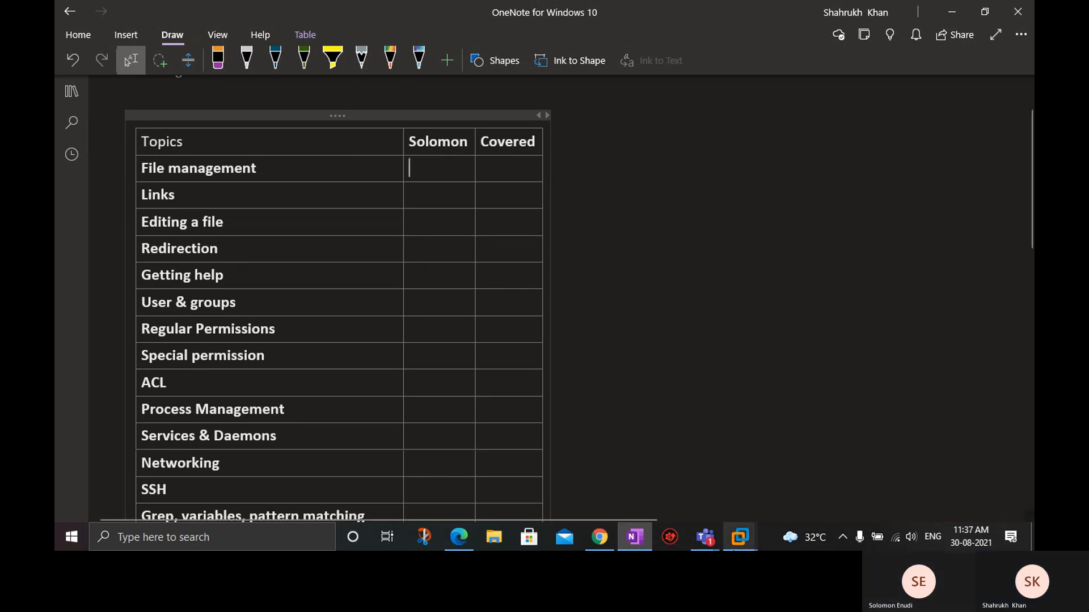
Switch to the RHEL CLIENT virtual machine in VMware Workstation, dismiss its notification, and close the open terminal window.
mouse_move(740, 537)
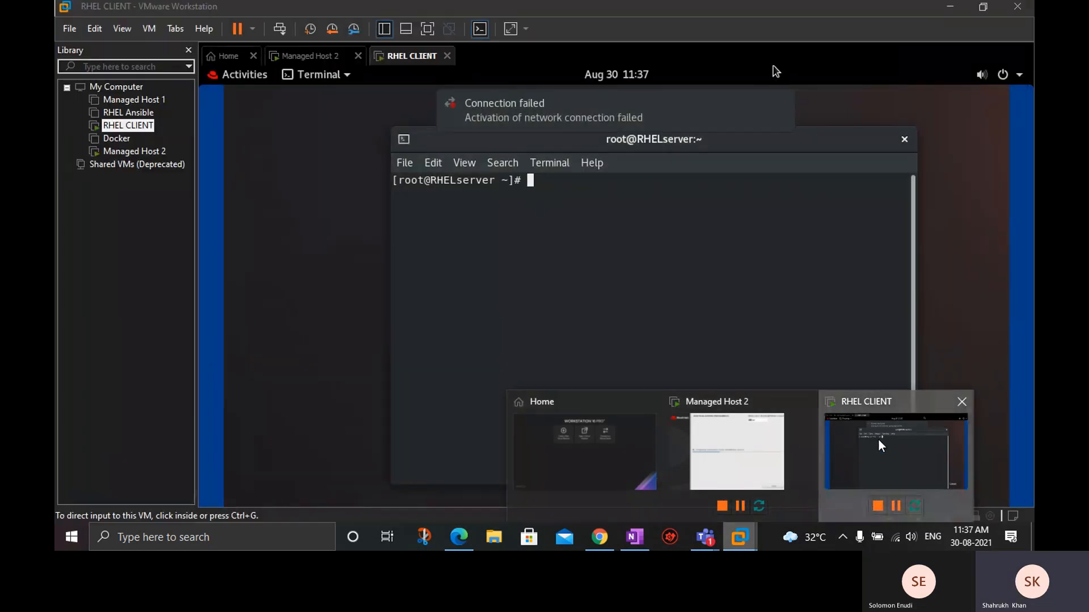
left_click(878, 437)
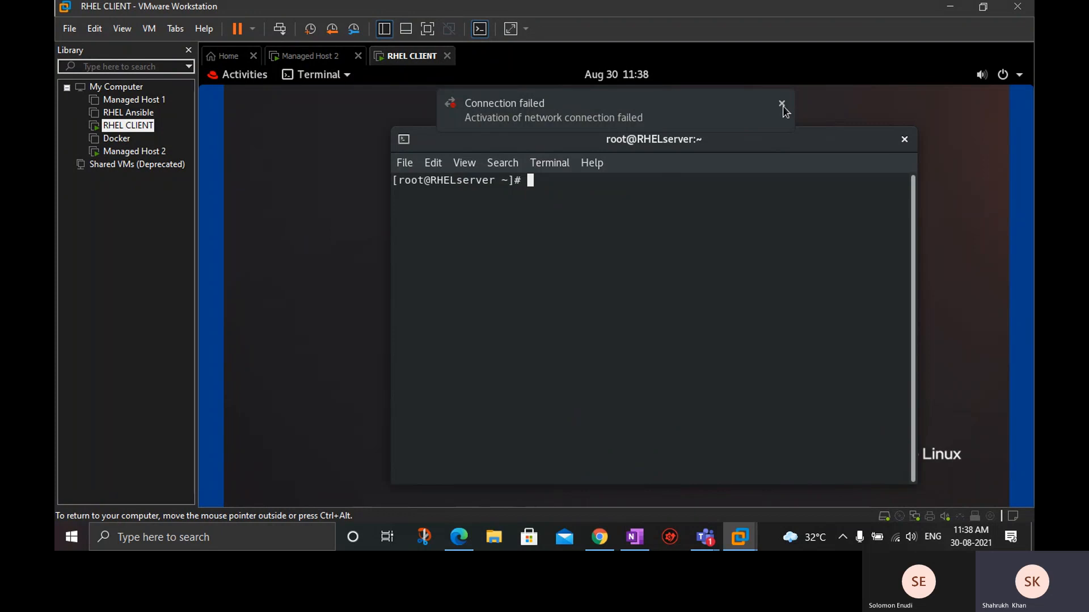
left_click(782, 104)
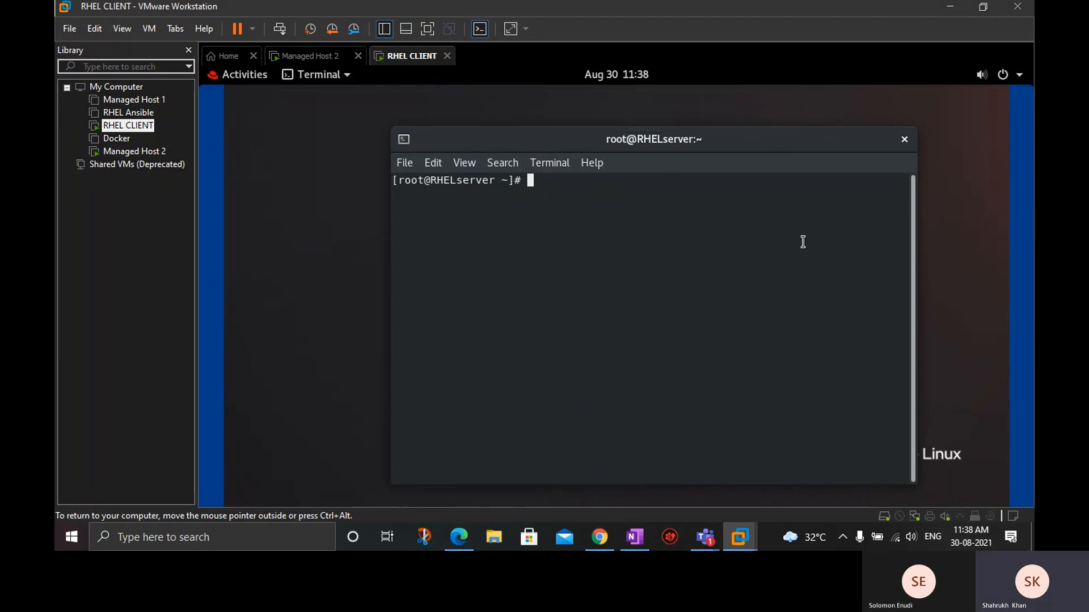
left_click(906, 141)
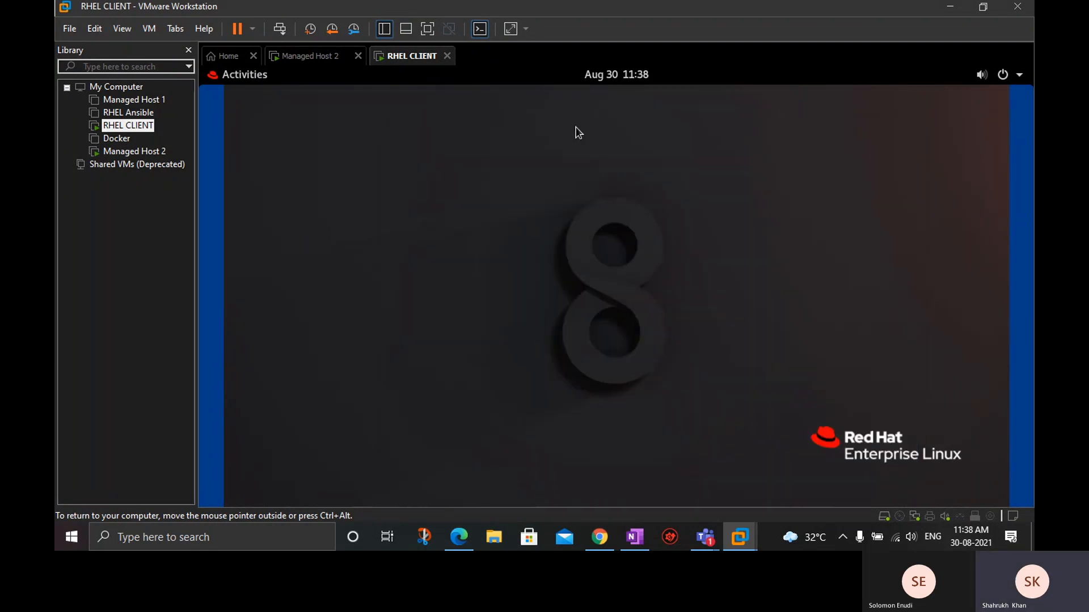
List root's home directory with ls in a new terminal on RHEL CLIENT, highlight some entries, and close the terminal.
left_click(246, 82)
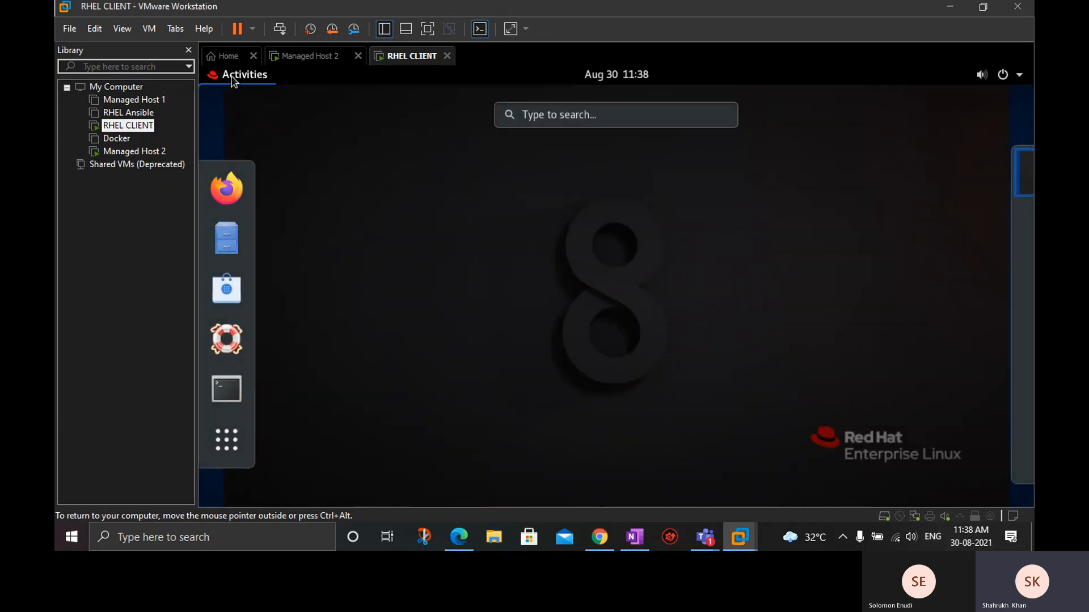
left_click(227, 389)
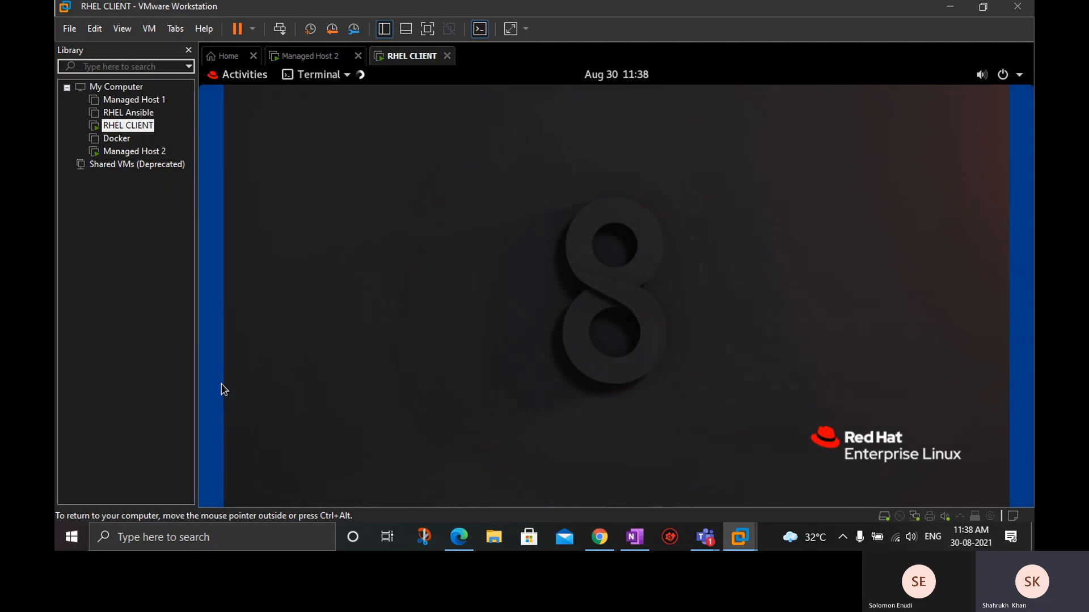
type("l")
key("Return")
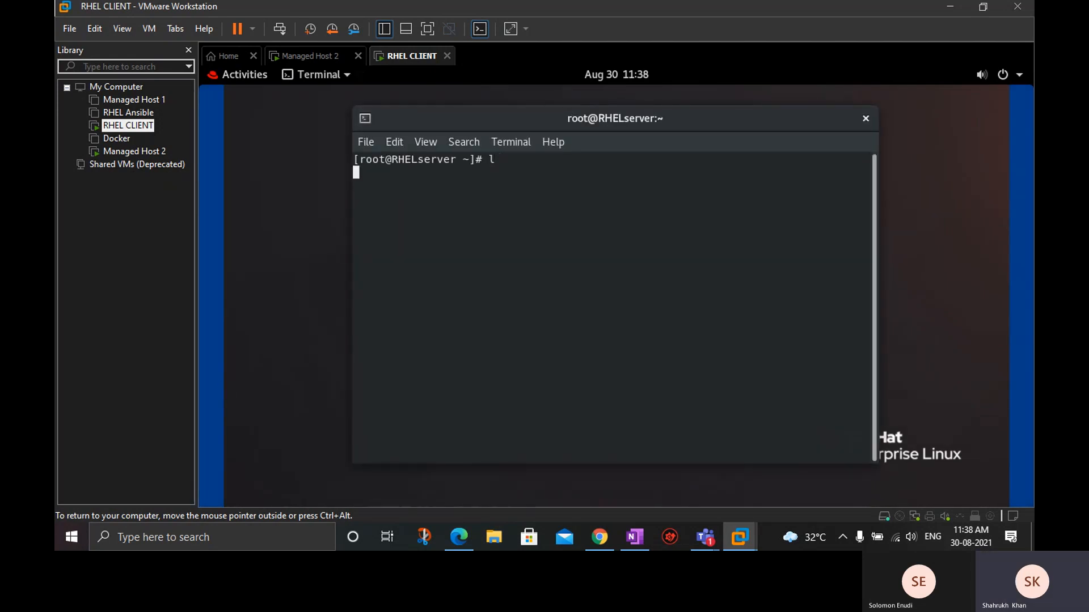
type("ls")
key("Return")
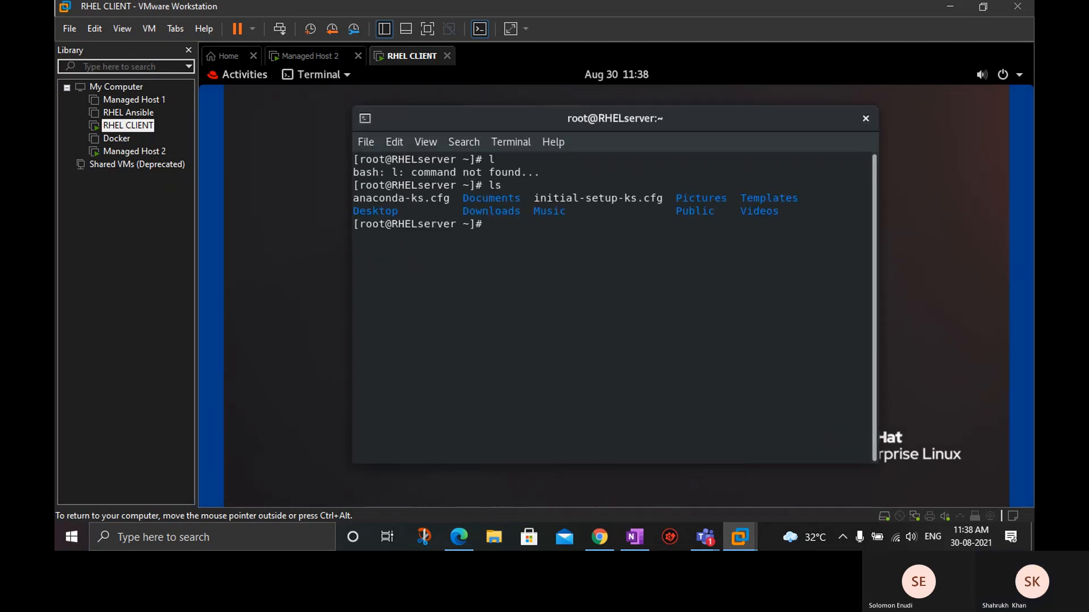
left_click_drag(459, 196, 678, 199)
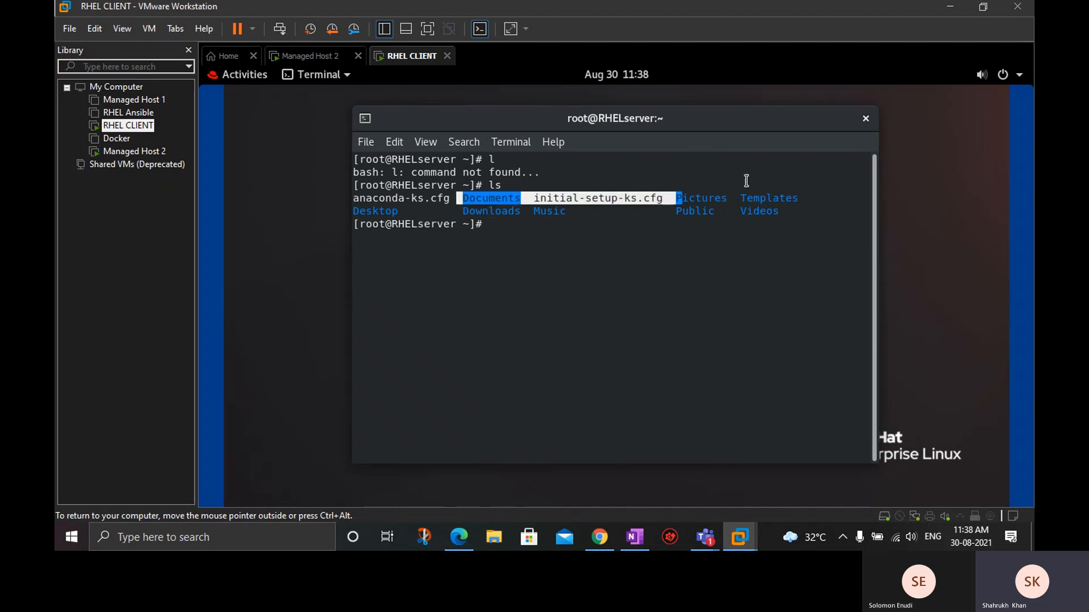
left_click(863, 121)
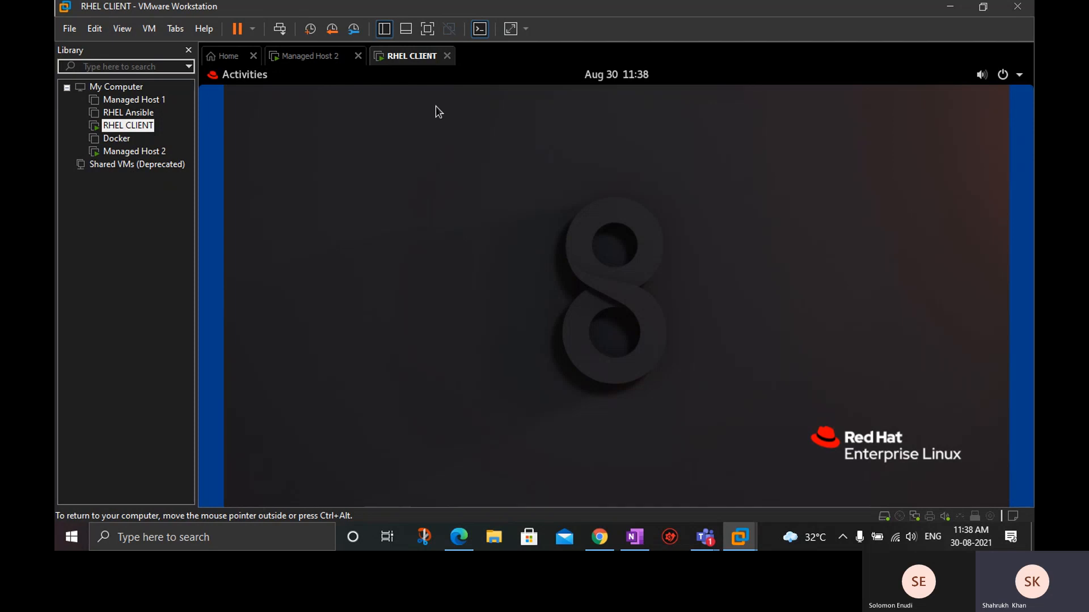
Minimize VMware Workstation and OneNote, and reopen VMware Workstation to check the installation progress of Managed Host 2.
left_click(951, 6)
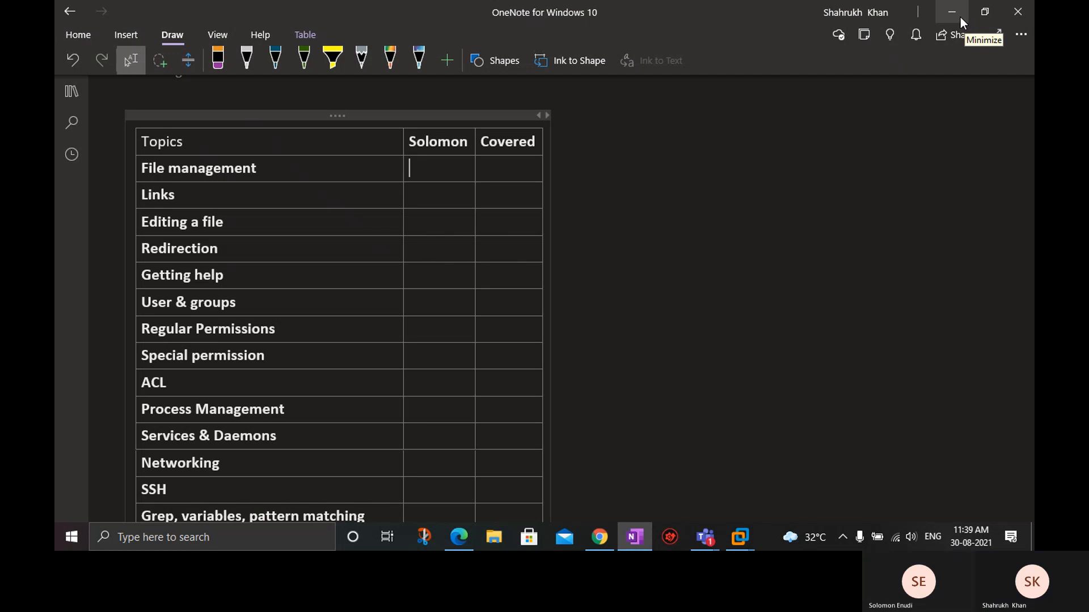
left_click(961, 21)
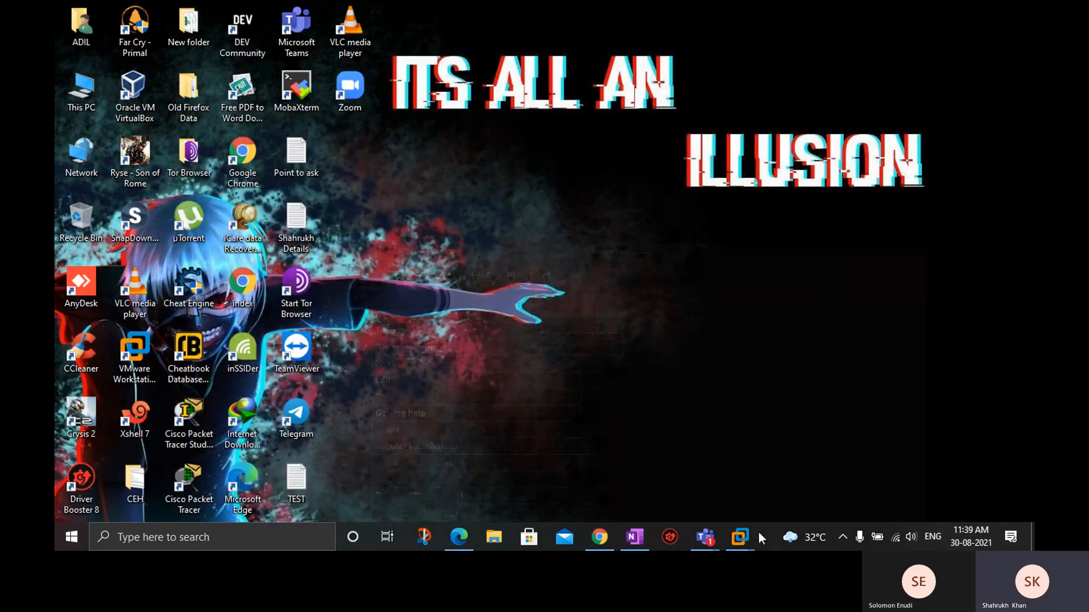
mouse_move(740, 537)
left_click(746, 453)
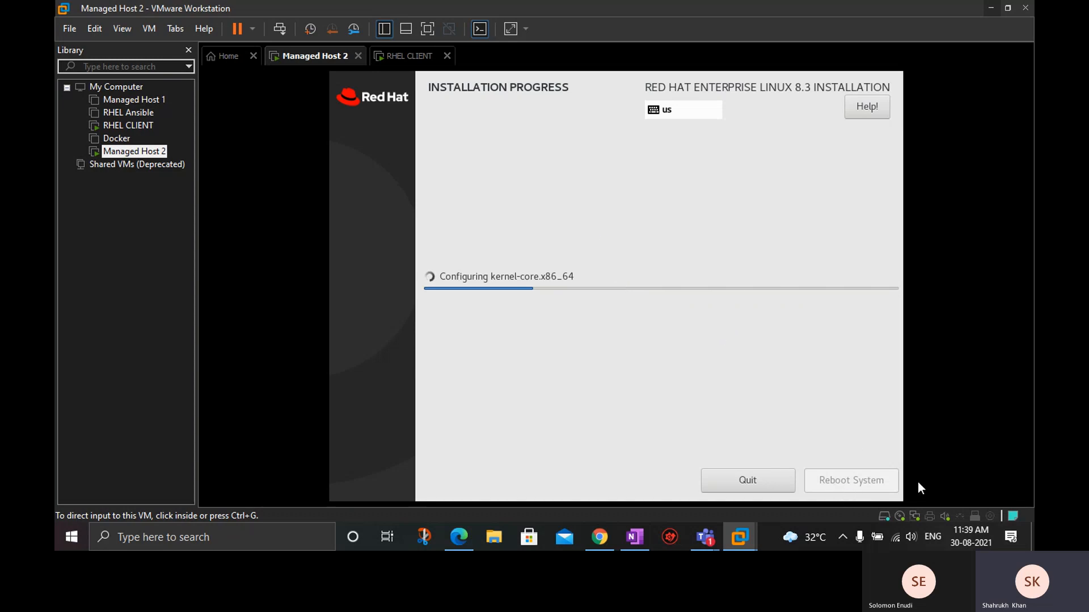
Switch to the RHEL CLIENT virtual machine and log root out of the desktop session.
left_click(413, 56)
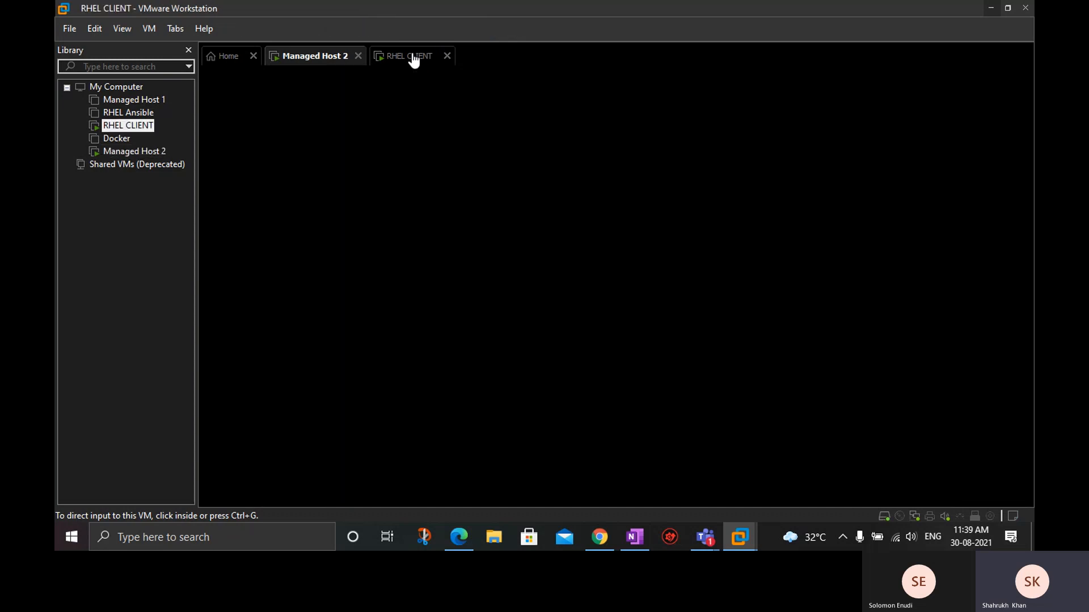
right_click(413, 55)
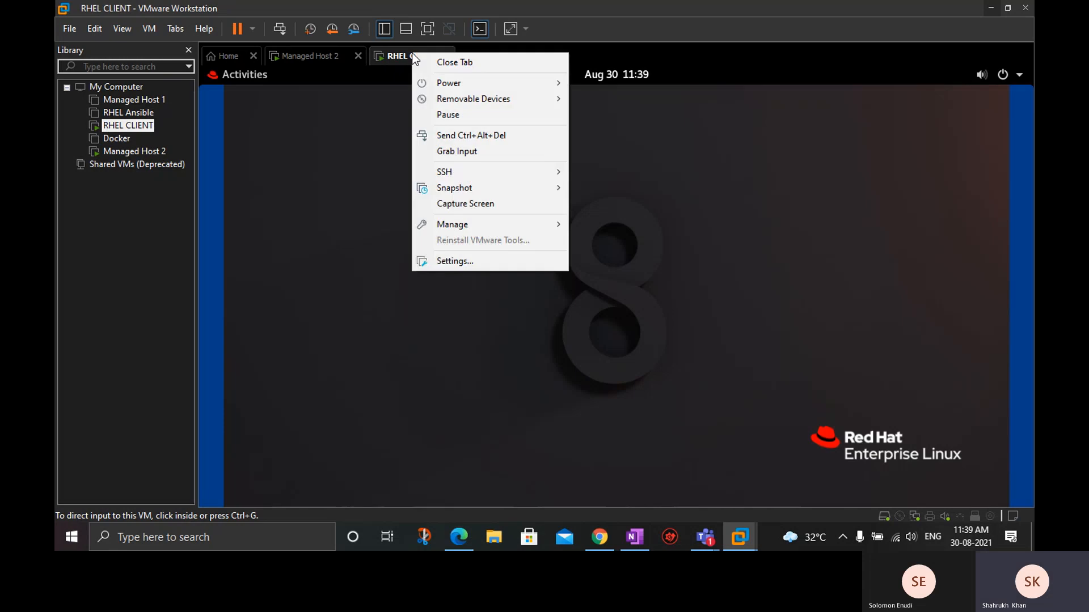
left_click(376, 109)
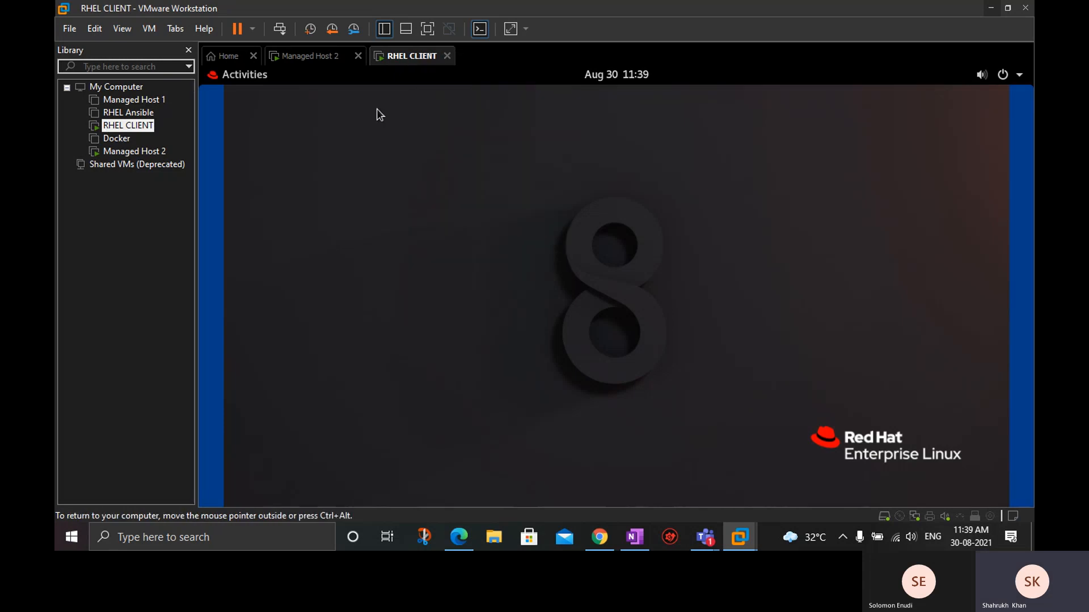
left_click(1018, 74)
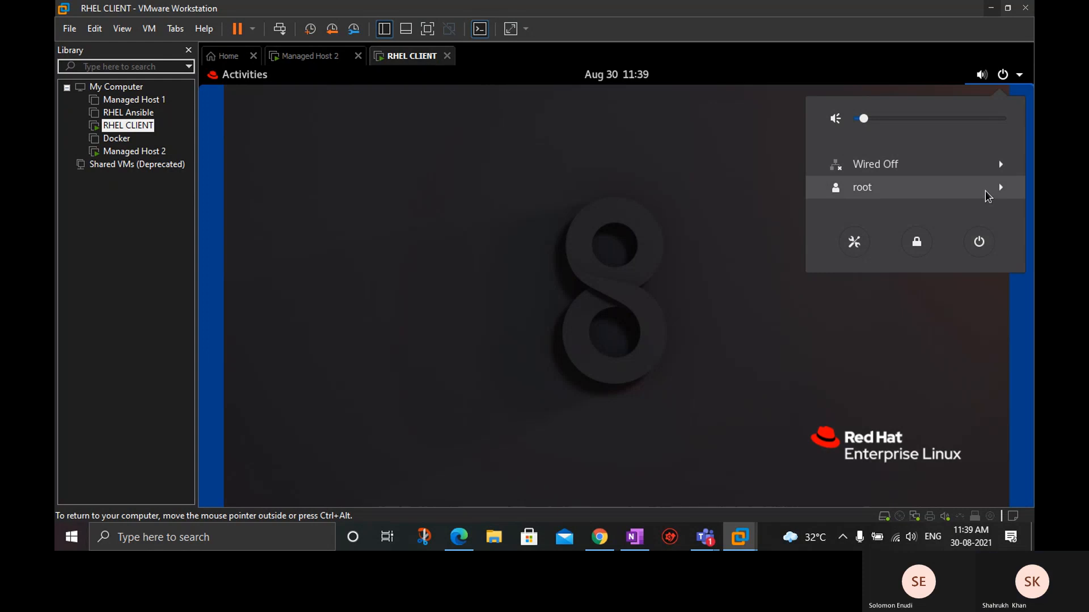
left_click(996, 187)
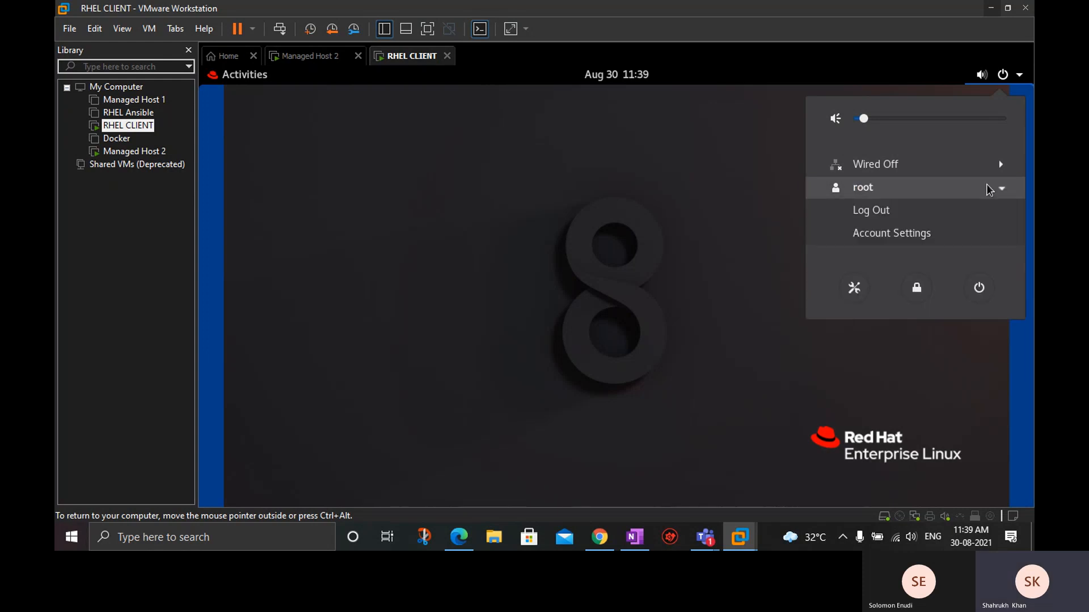
left_click(892, 211)
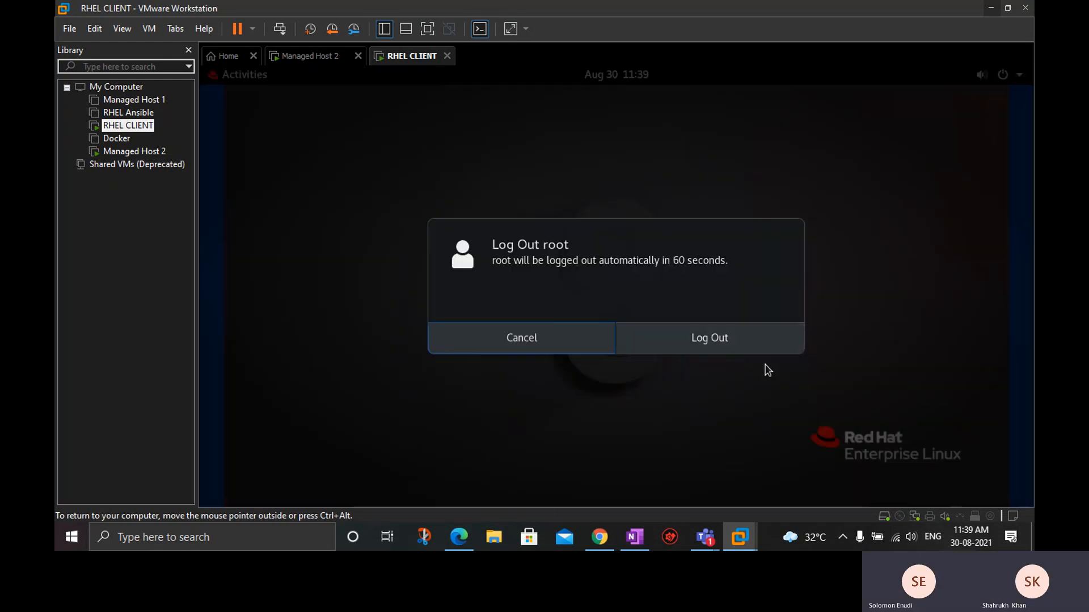
left_click(733, 345)
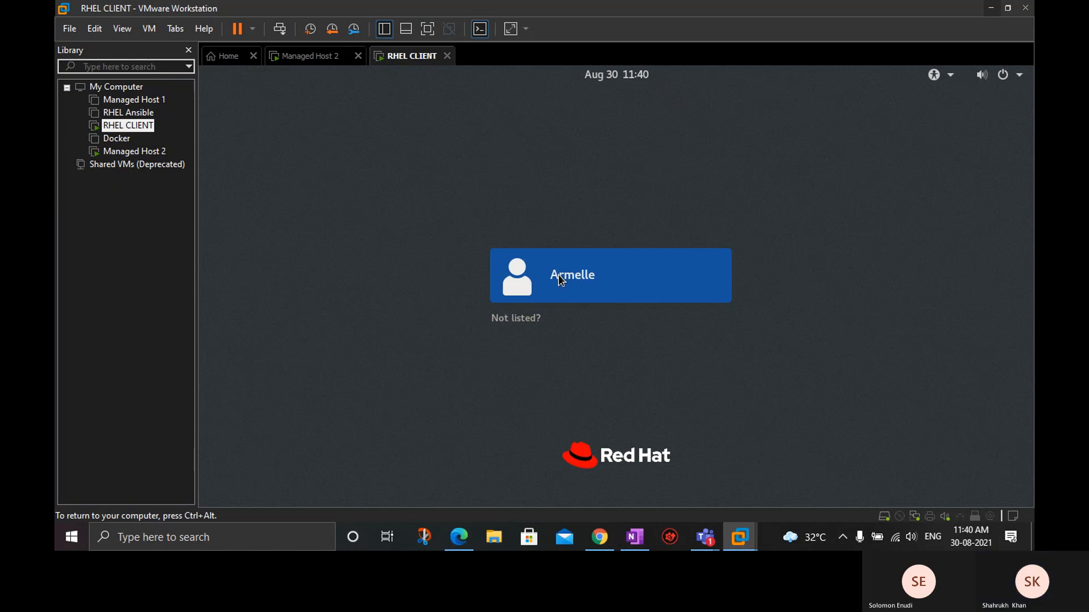
Sign in to RHEL CLIENT as the unlisted user root, entering the account password.
left_click(528, 328)
type("root")
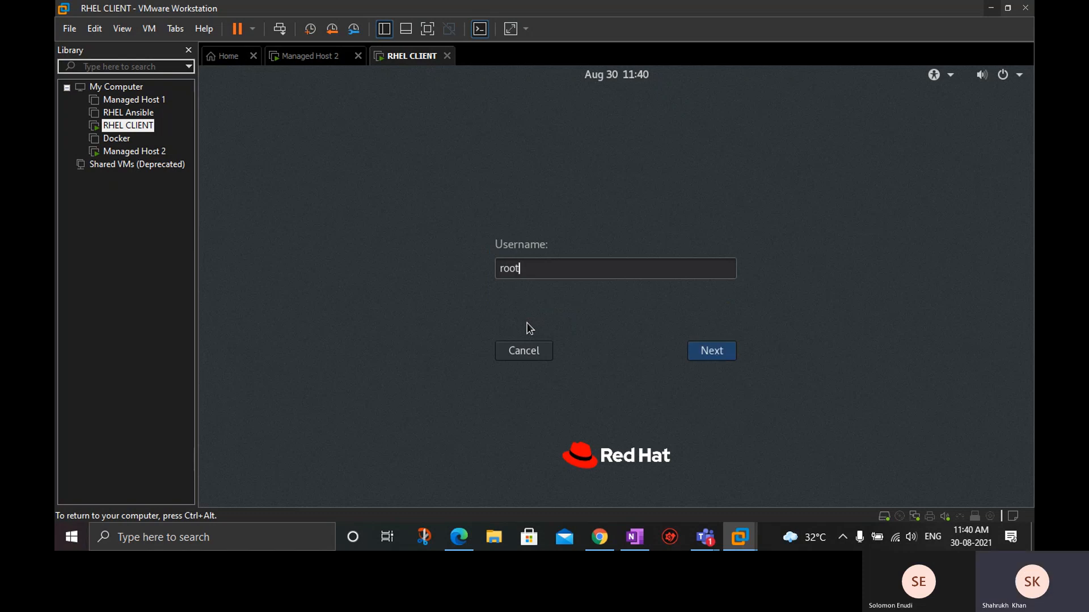
left_click(710, 351)
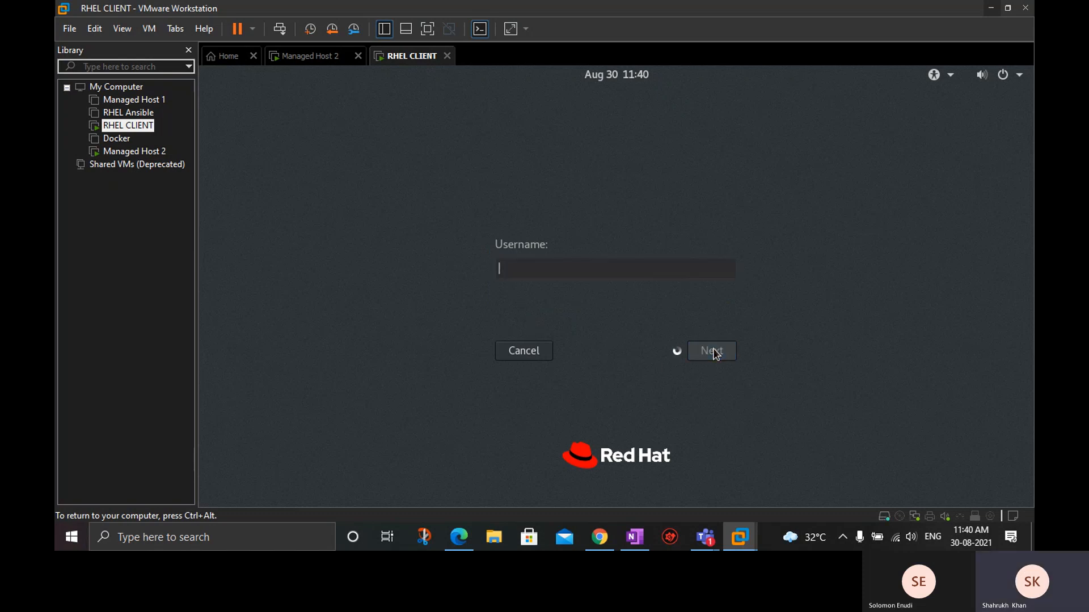
type("r")
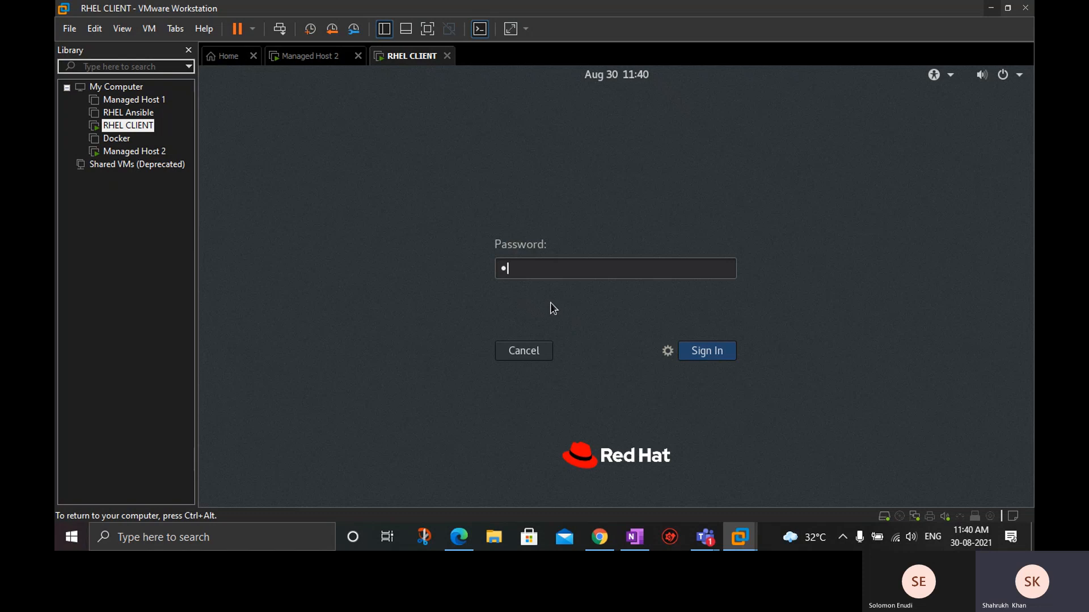
left_click(700, 348)
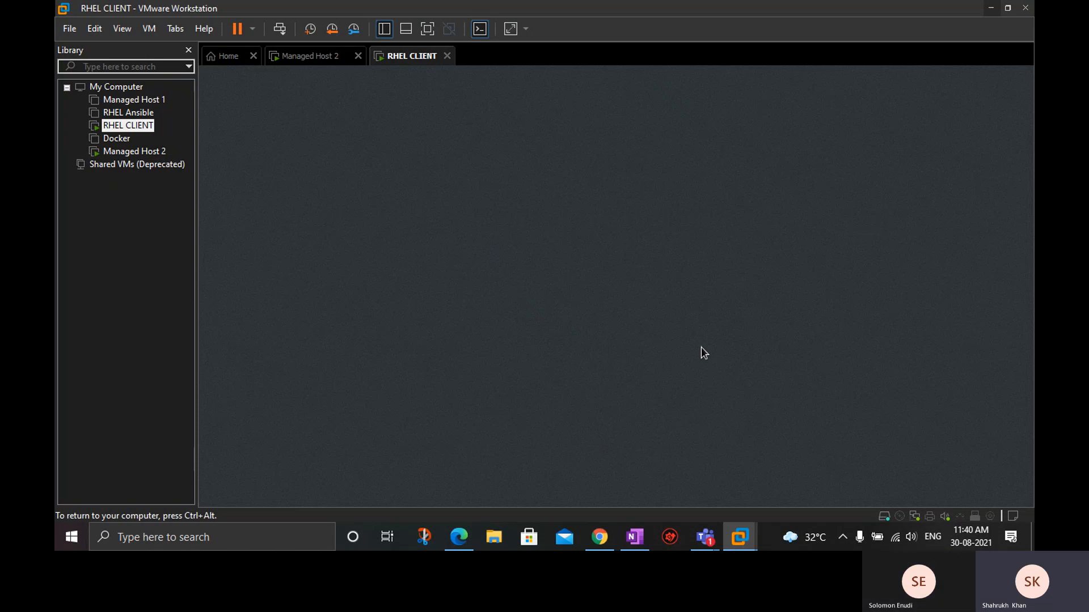
Check the Managed Host 2 installation, switch to OneNote, and extend the first topic to "File management & Basic commands".
left_click(327, 63)
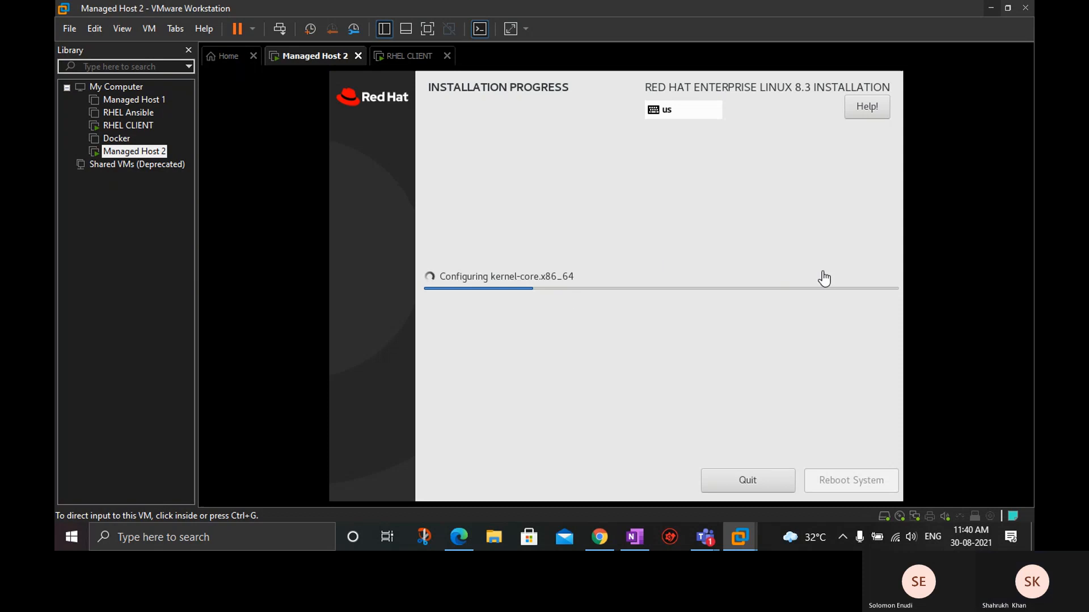
left_click(990, 8)
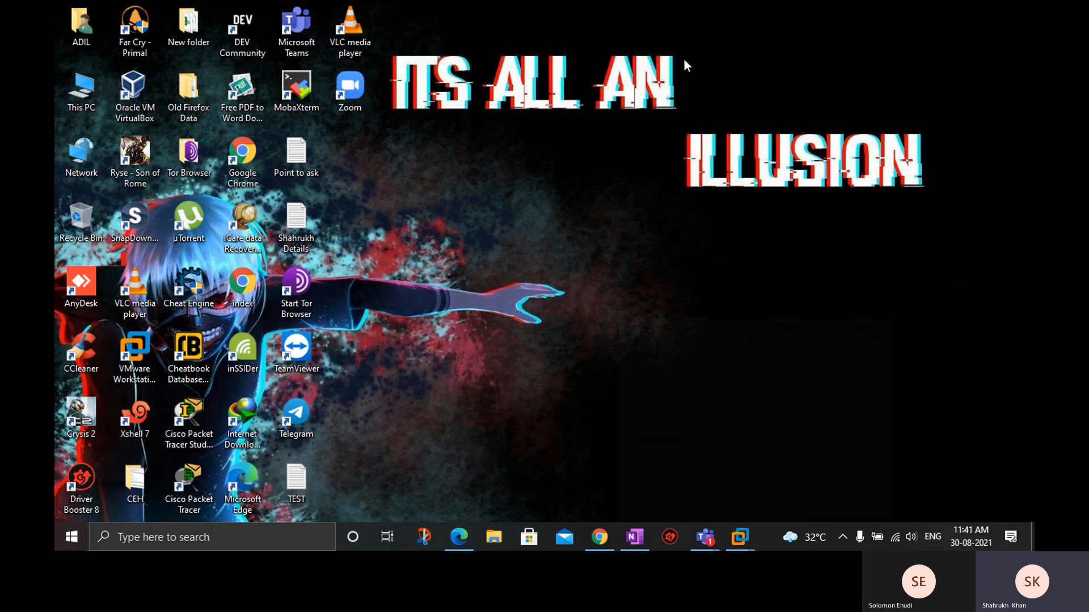
left_click(634, 536)
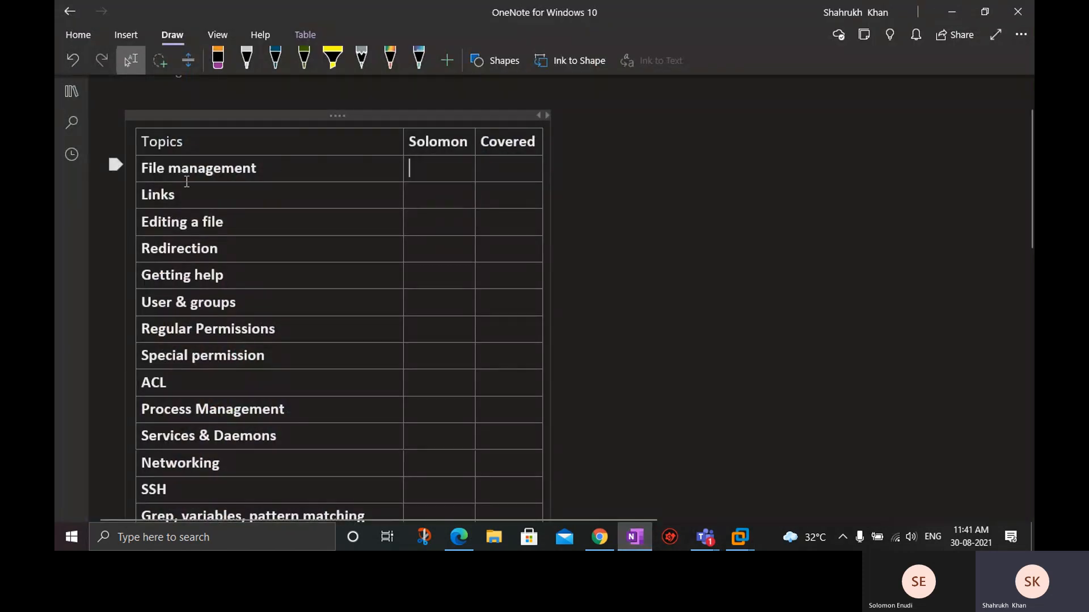
left_click(266, 173)
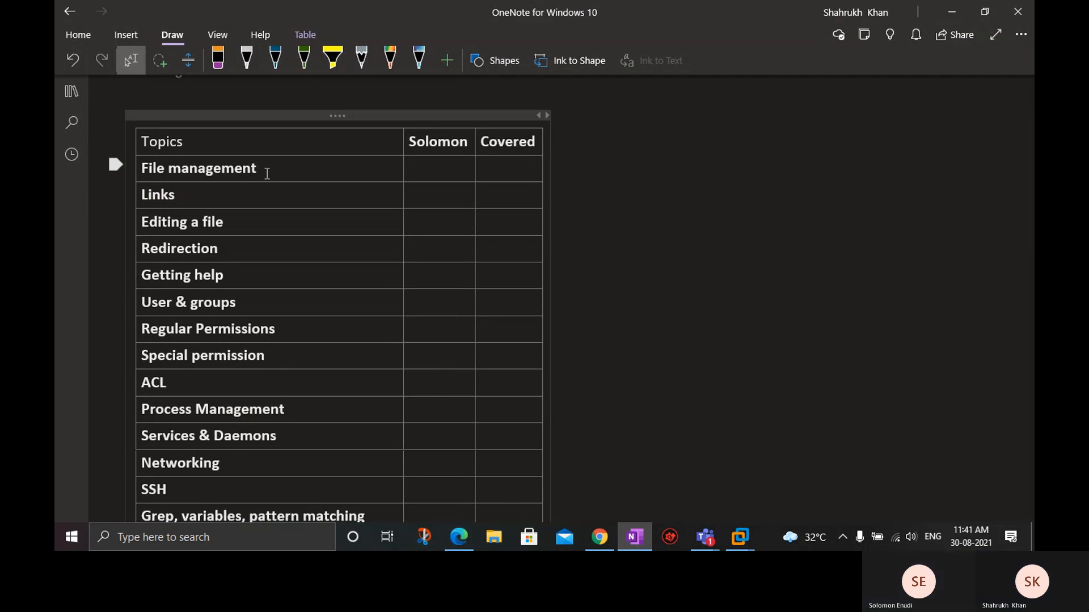
type("& Basic commands")
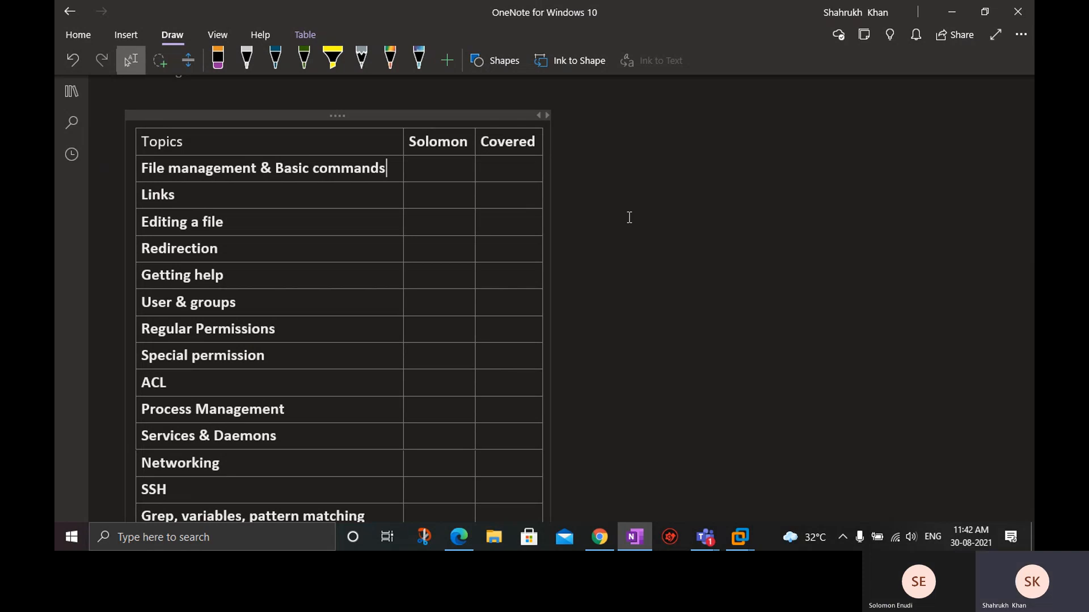
Close OneNote, switch to Microsoft Teams, and view the Intstallation page of the RHCSA_10-30AM_3008 Notebook in the Content channel.
left_click(1025, 14)
mouse_move(705, 537)
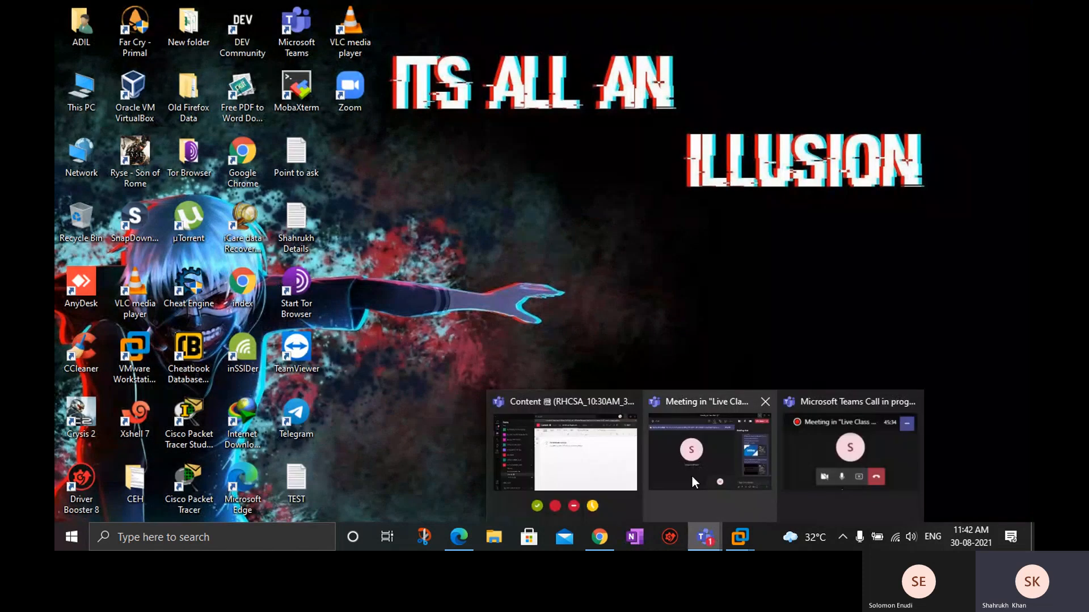
left_click(620, 452)
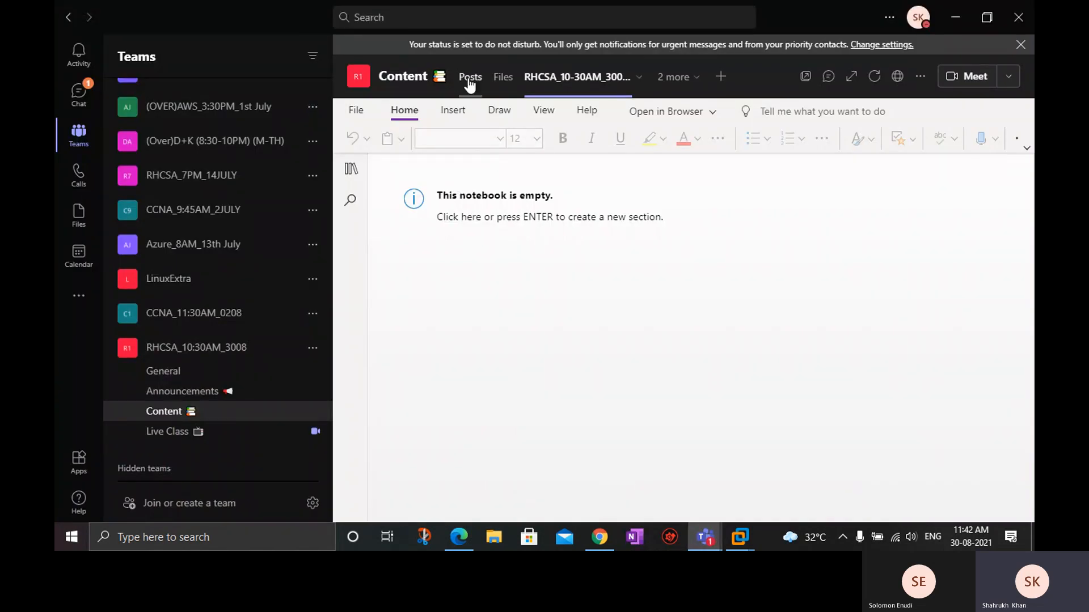
left_click(162, 418)
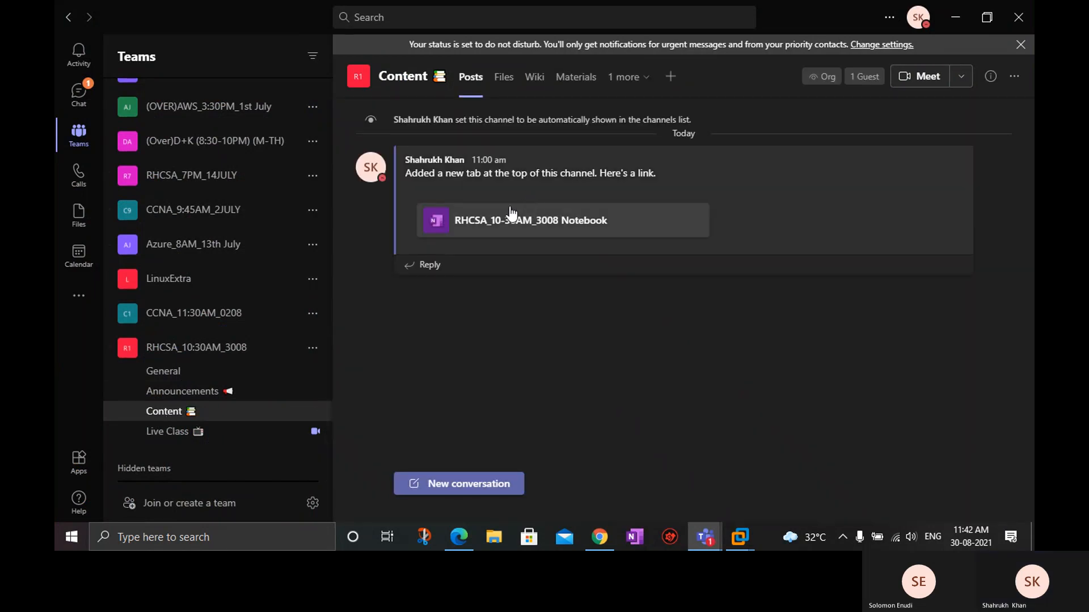
left_click(637, 82)
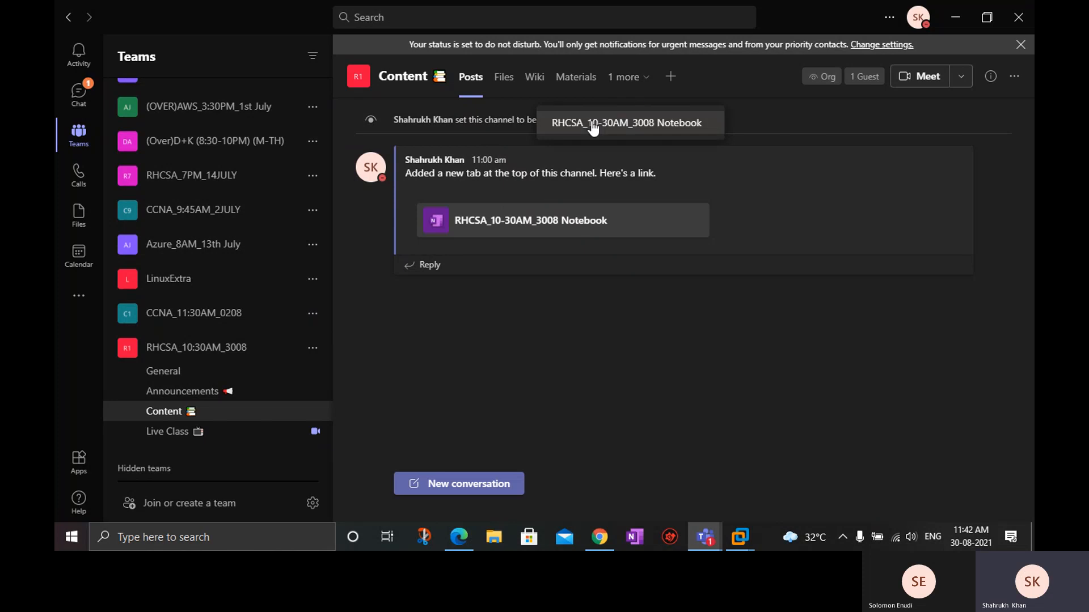
left_click(644, 130)
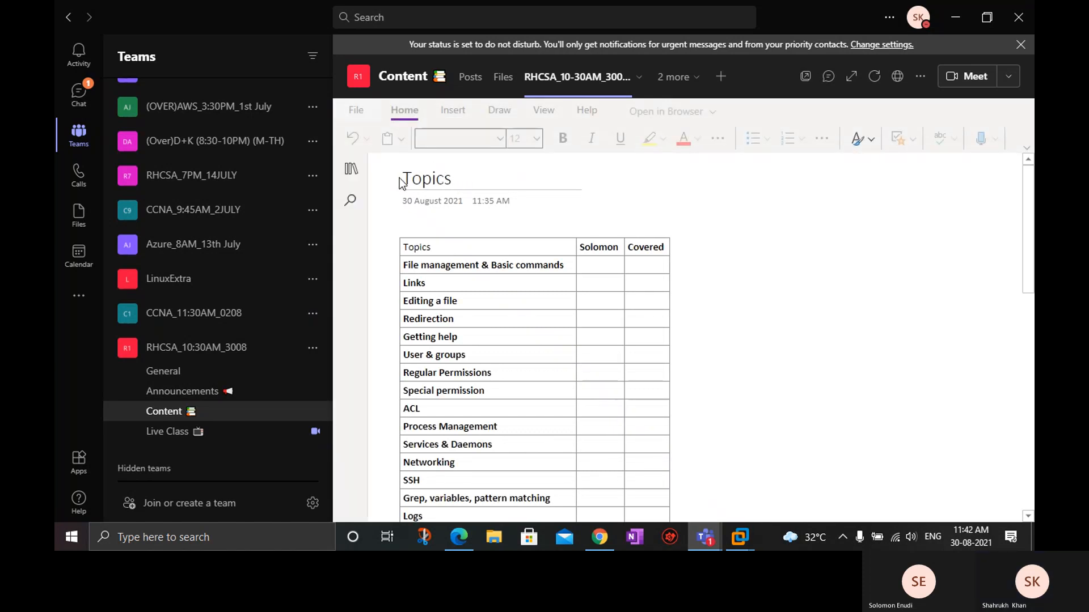
left_click(351, 173)
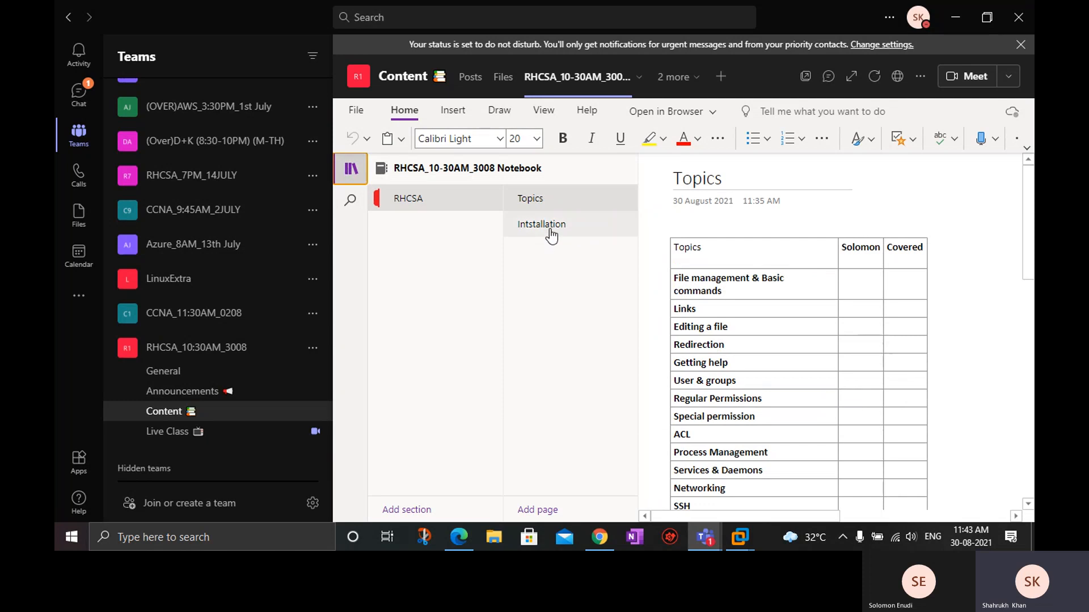
left_click(551, 238)
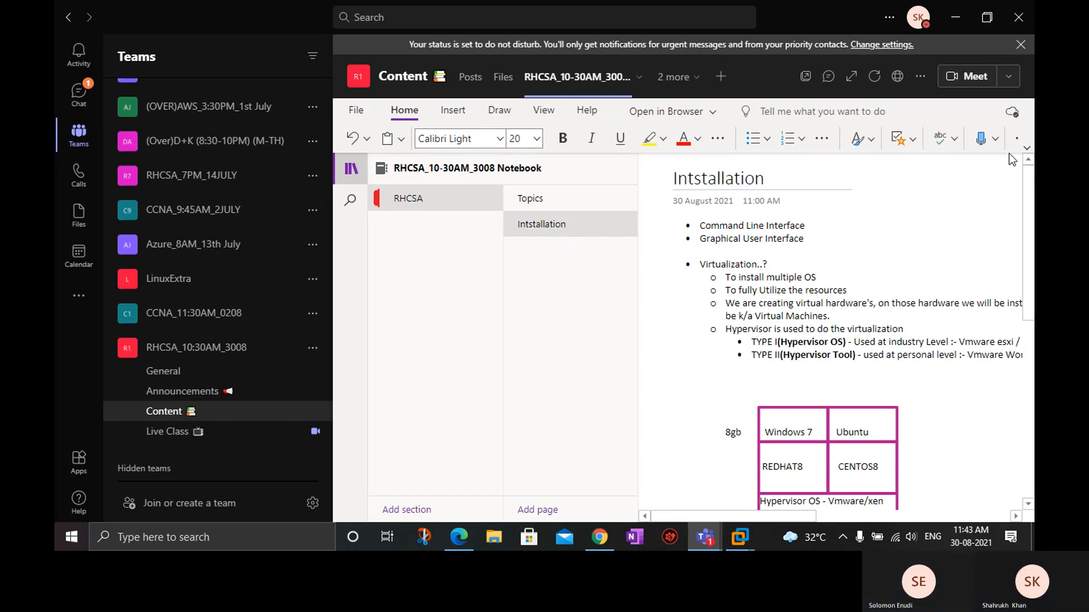
Minimize the Teams channel window, bring up the Live Class meeting, and stop sharing the screen.
left_click(956, 17)
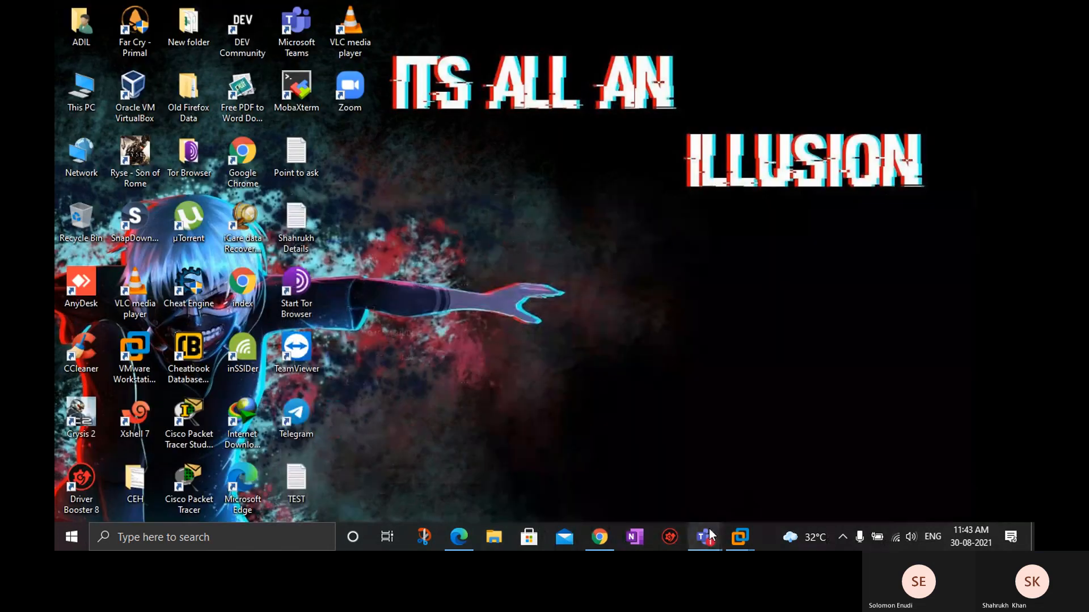
mouse_move(705, 536)
left_click(702, 465)
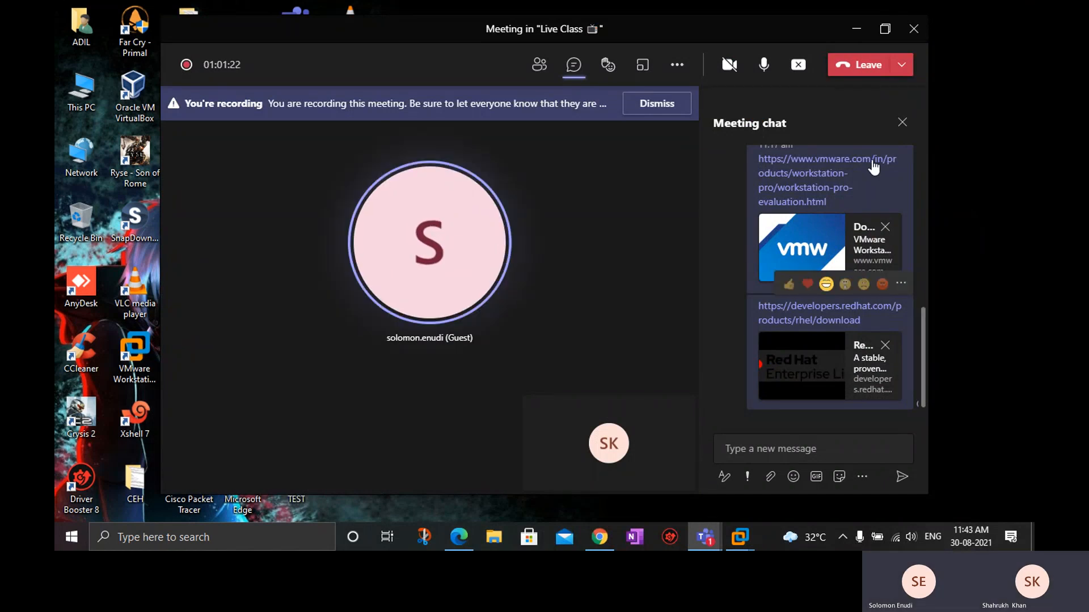
left_click(799, 67)
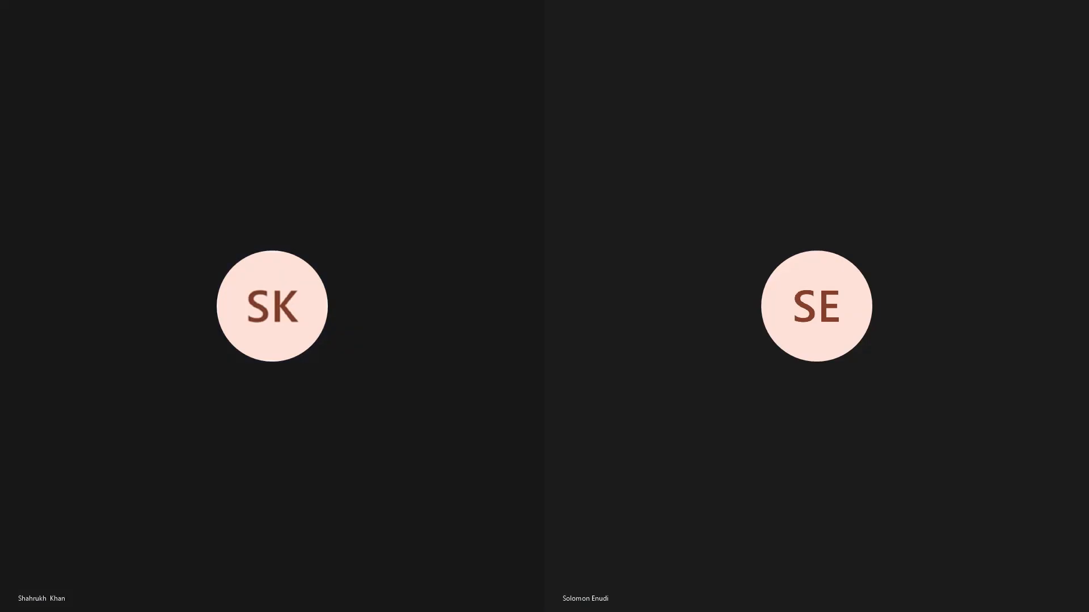